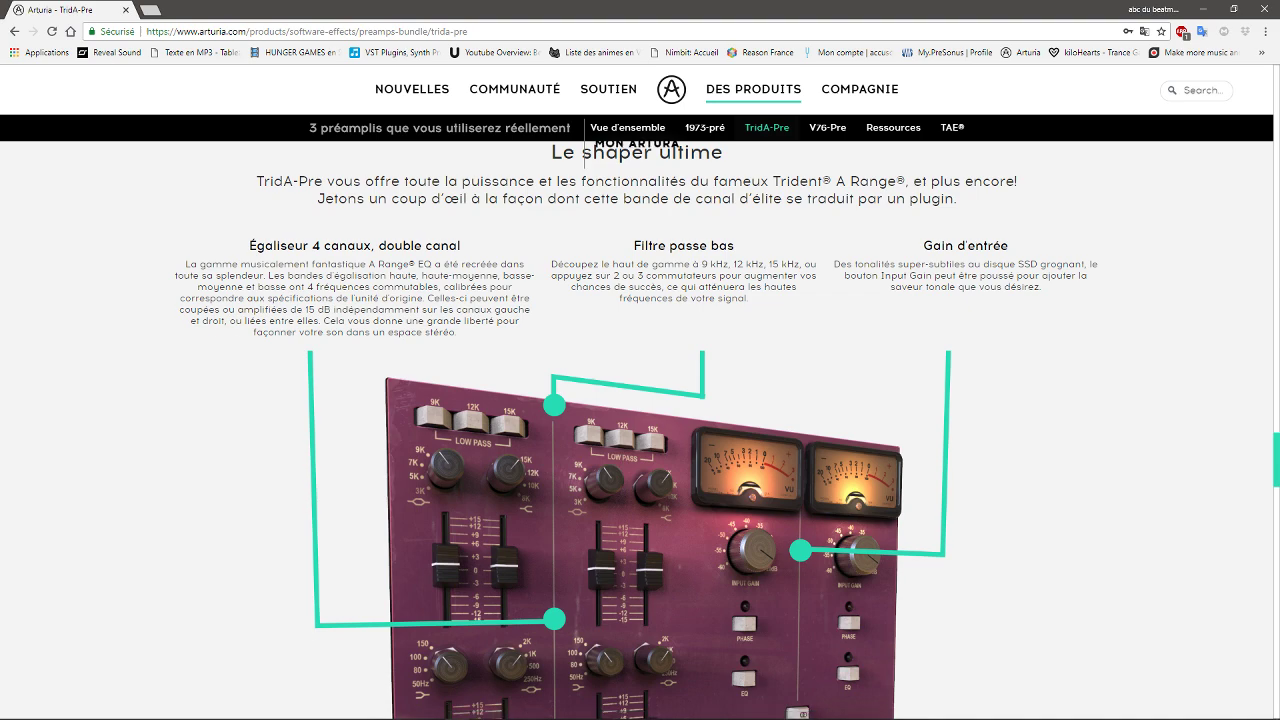
# Review the TridA-Pre page's feature descriptions, supported DAWs, main characteristics and system requirements.
pyautogui.scroll(-10, 1252, 590)
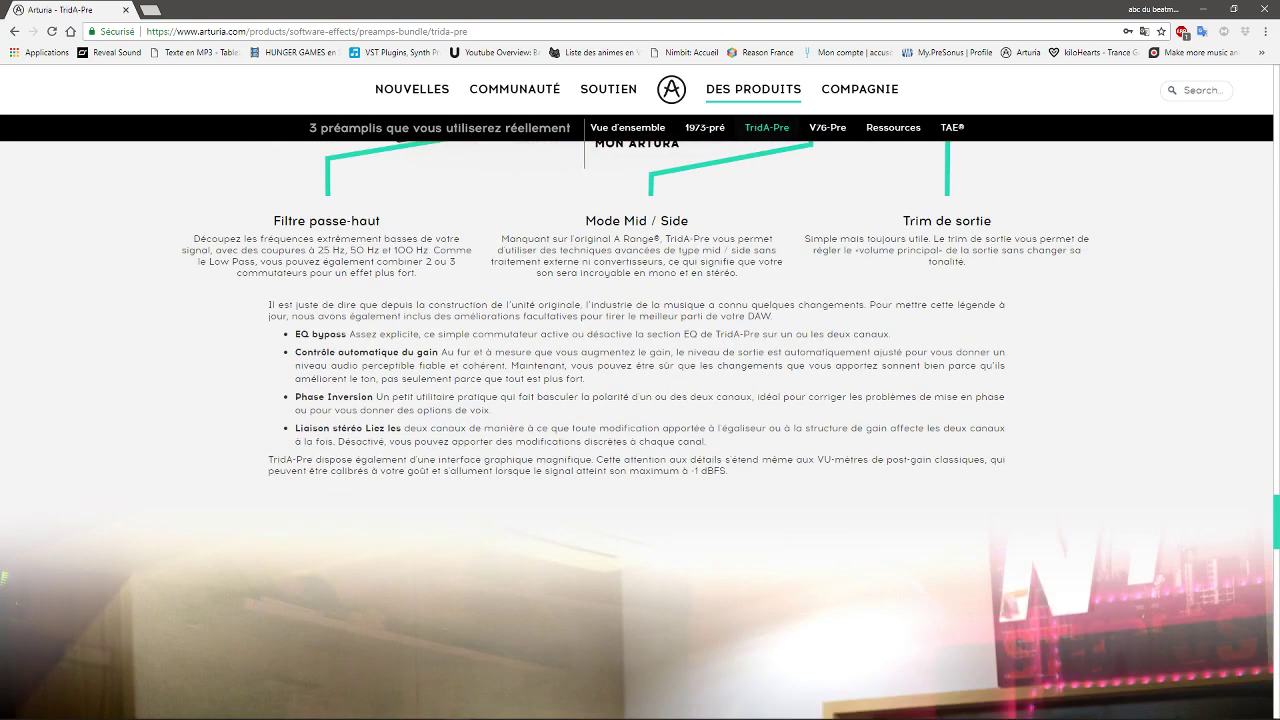
pyautogui.scroll(-12, 1250, 590)
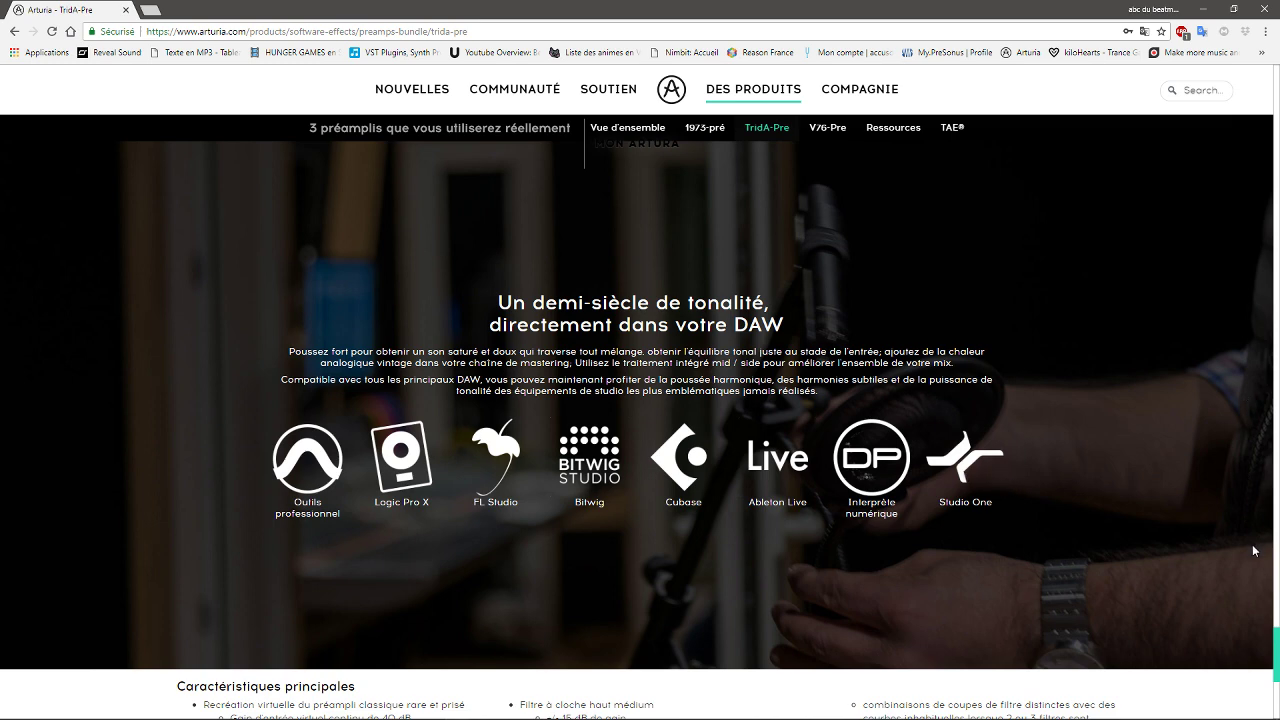
pyautogui.moveTo(1277, 643); pyautogui.dragTo(1277, 685)
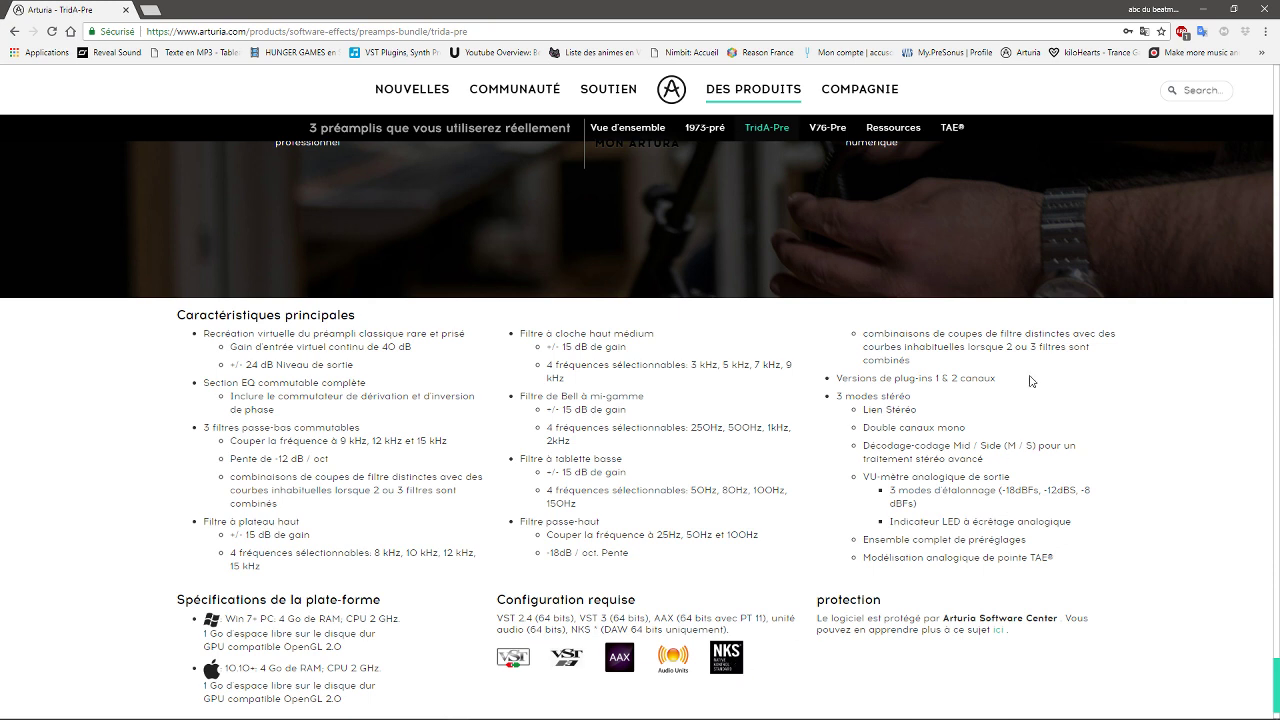
# Switch to Studio One and move the Bus 2 TridA-Pre plugin window lower over the mixer.
pyautogui.moveTo(334, 712)
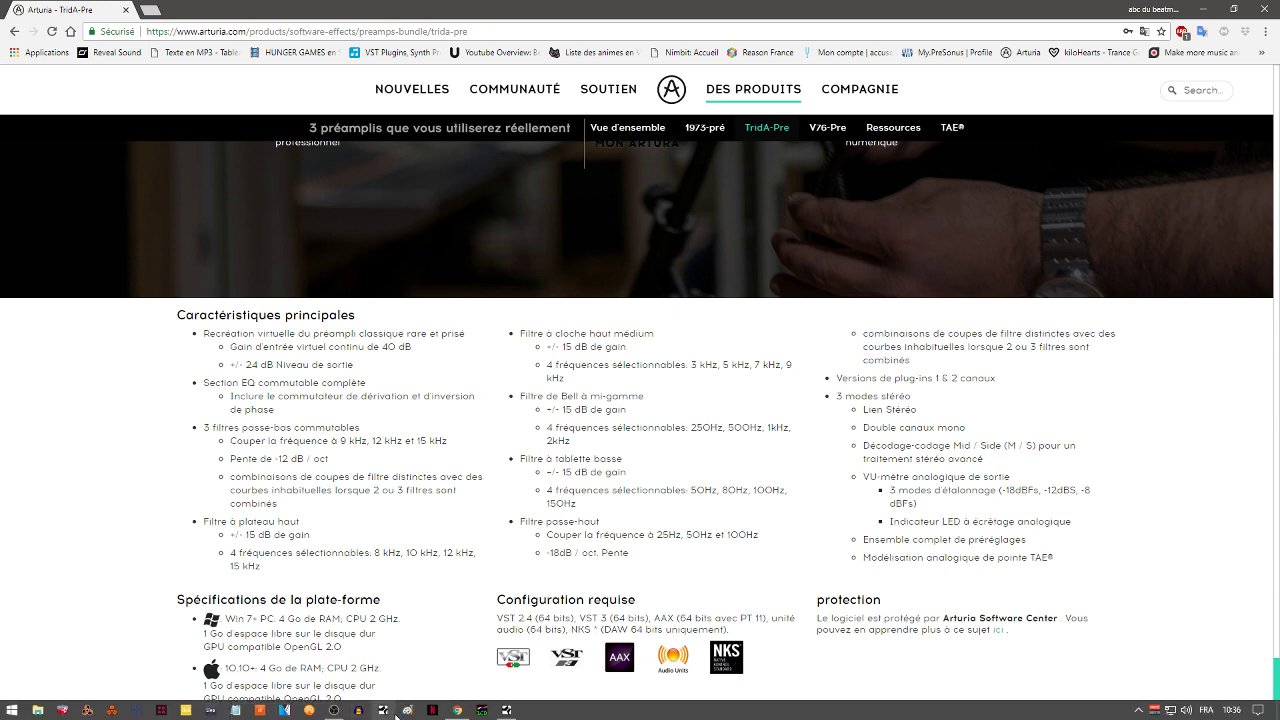
pyautogui.click(509, 710)
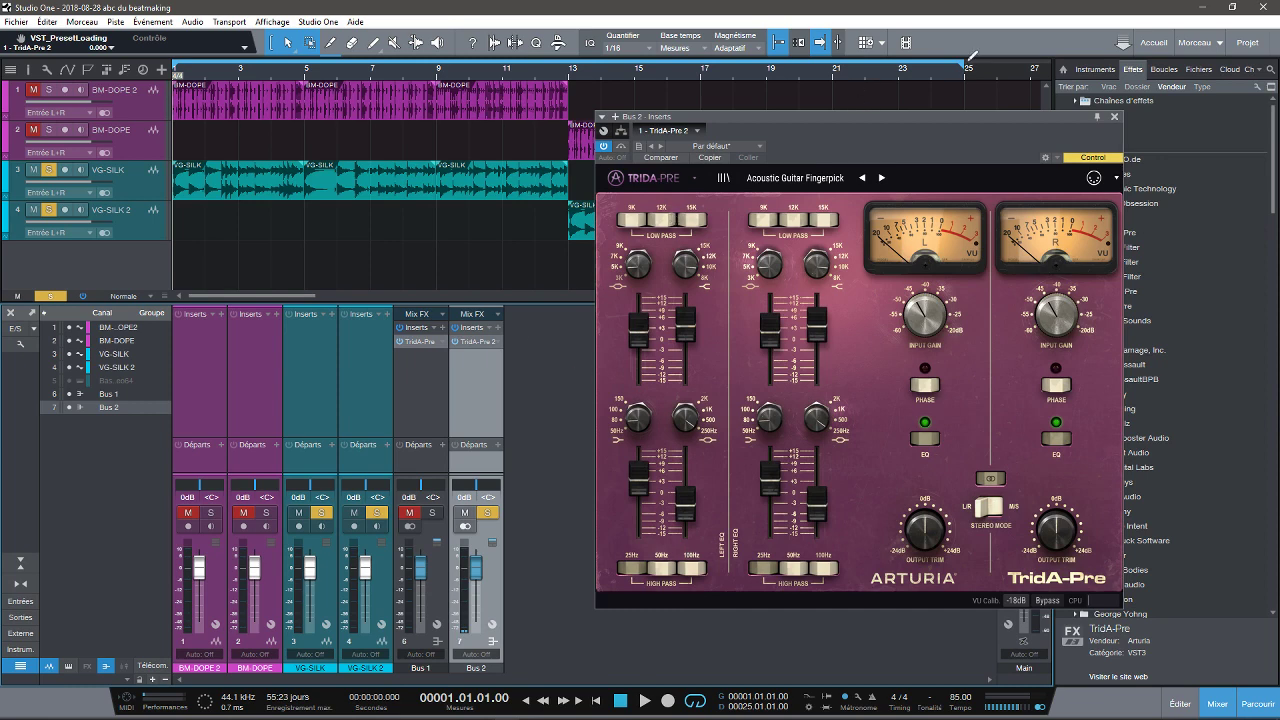
pyautogui.moveTo(924, 115); pyautogui.dragTo(922, 188)
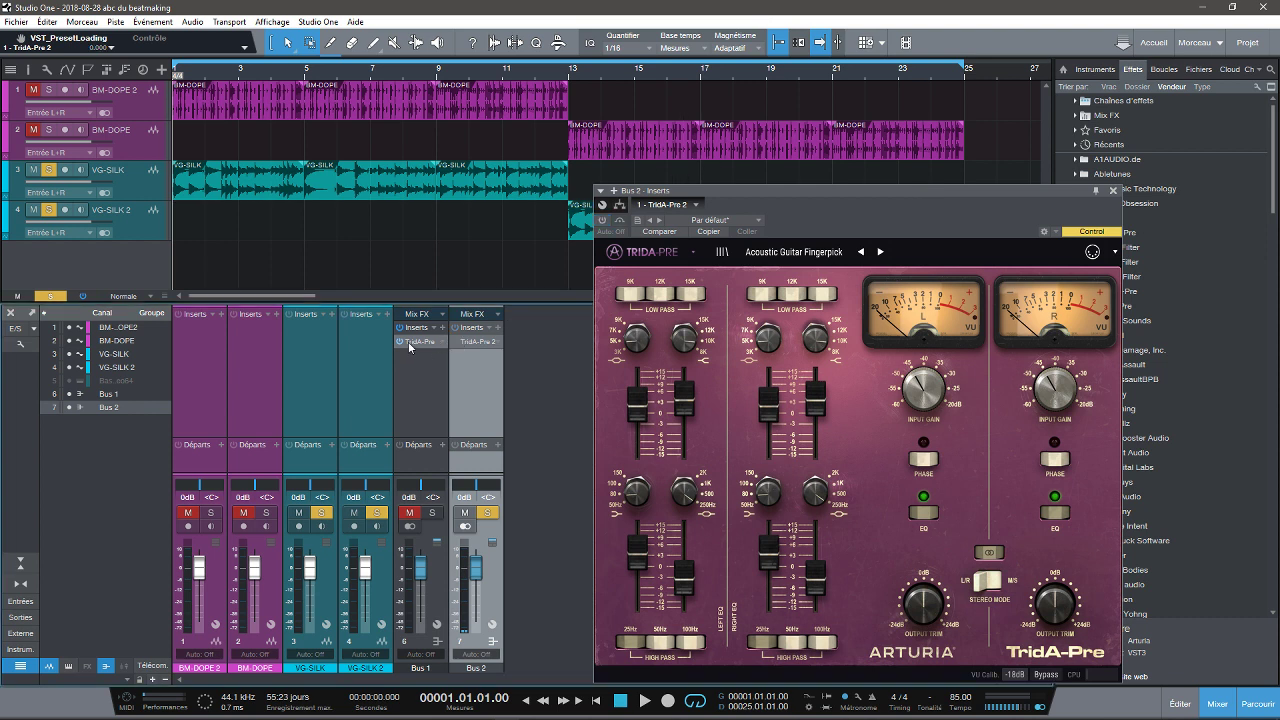
# Audition the song with Bus 2's solo turned off, stop playback, and solo Bus 1.
pyautogui.press('space')
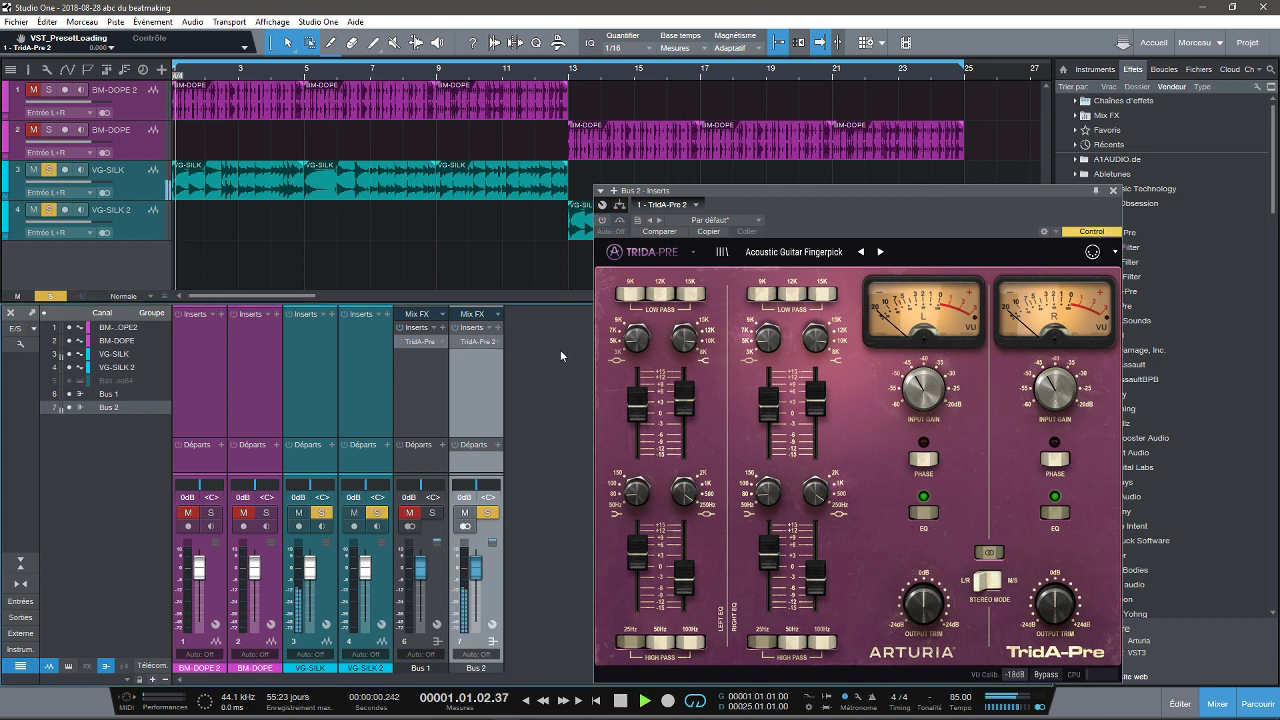
pyautogui.click(486, 512)
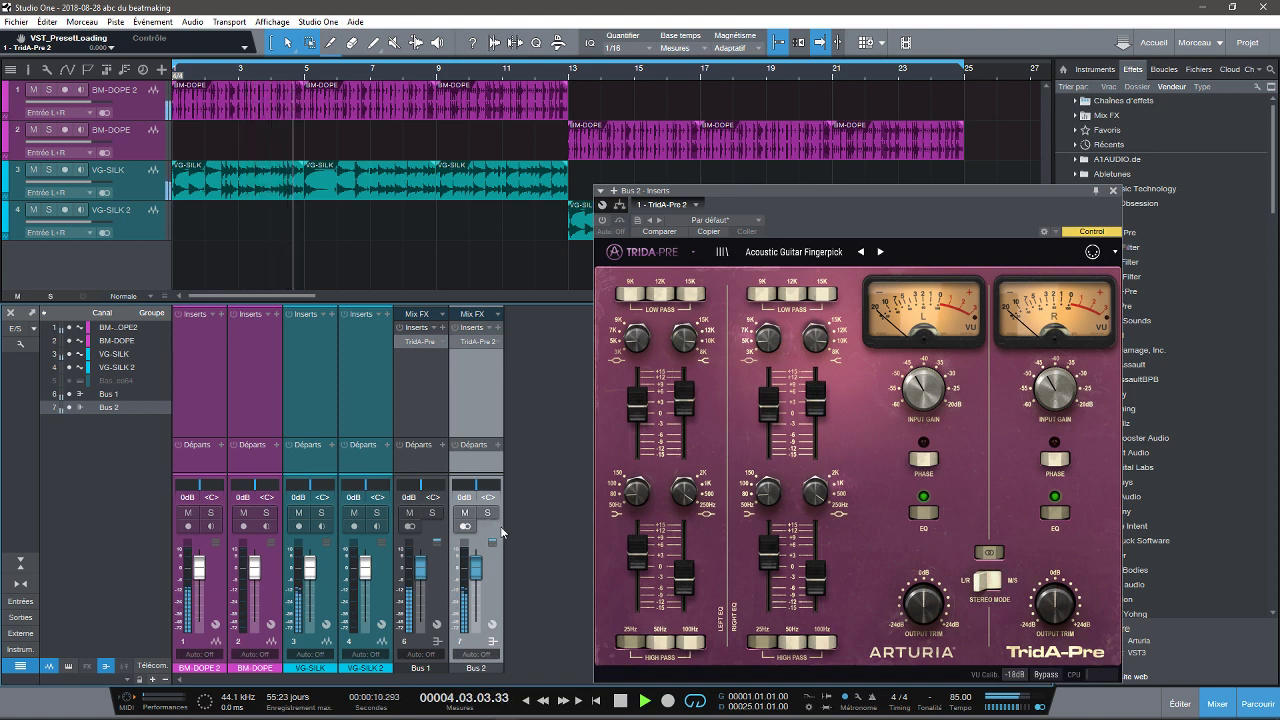
pyautogui.press('space')
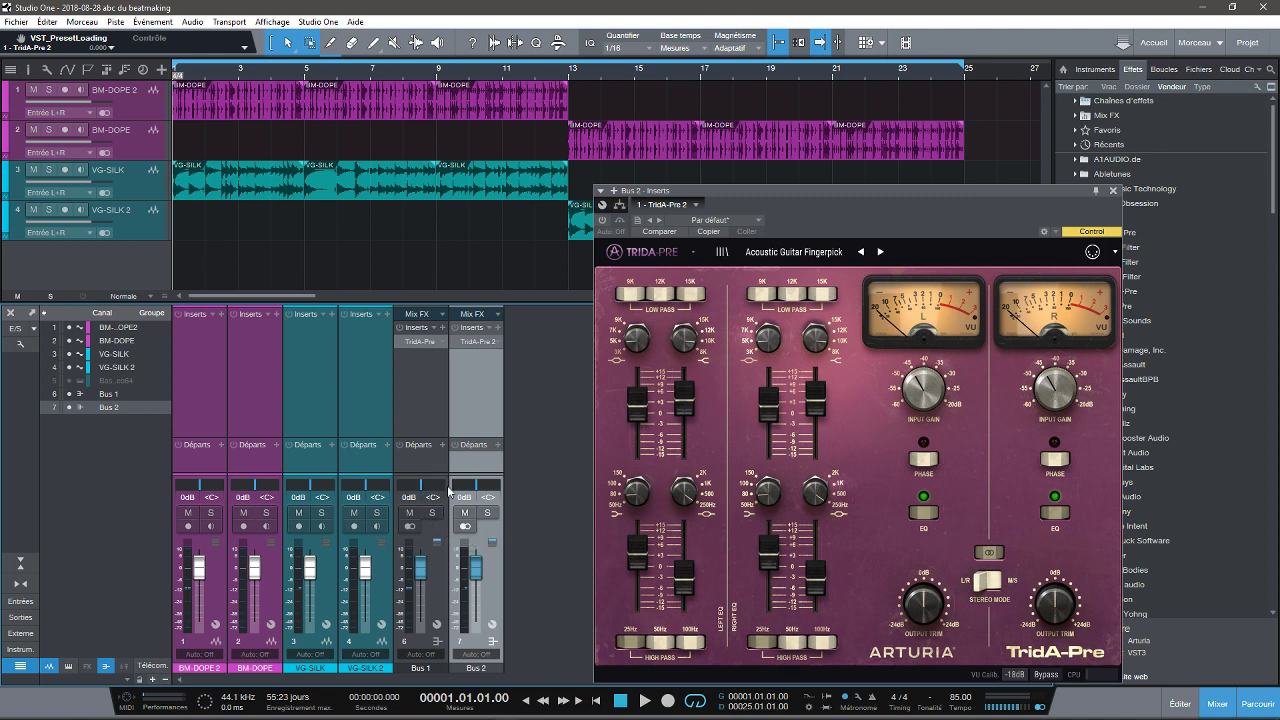
pyautogui.click(432, 513)
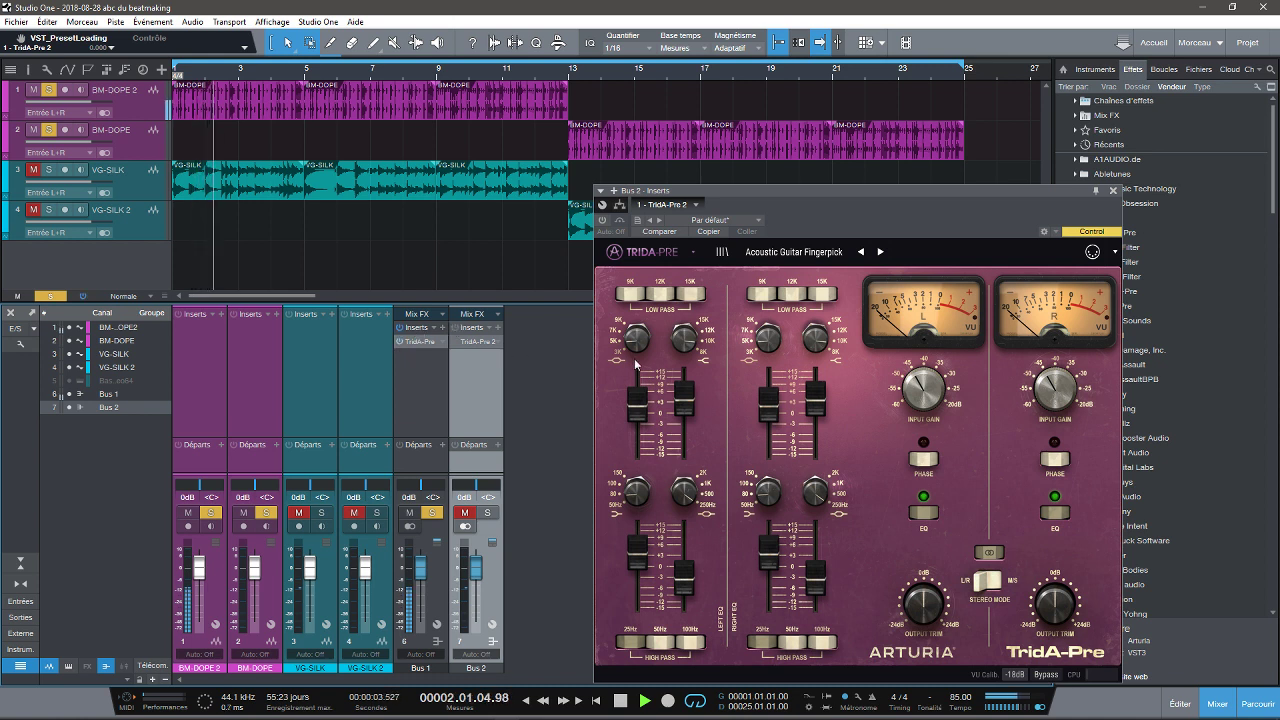
# In Bus 2's TridA-Pre, raise the 3–9 kHz bell gain, lower the low shelf gain, and move the plugin window.
pyautogui.moveTo(637, 405); pyautogui.dragTo(637, 368)
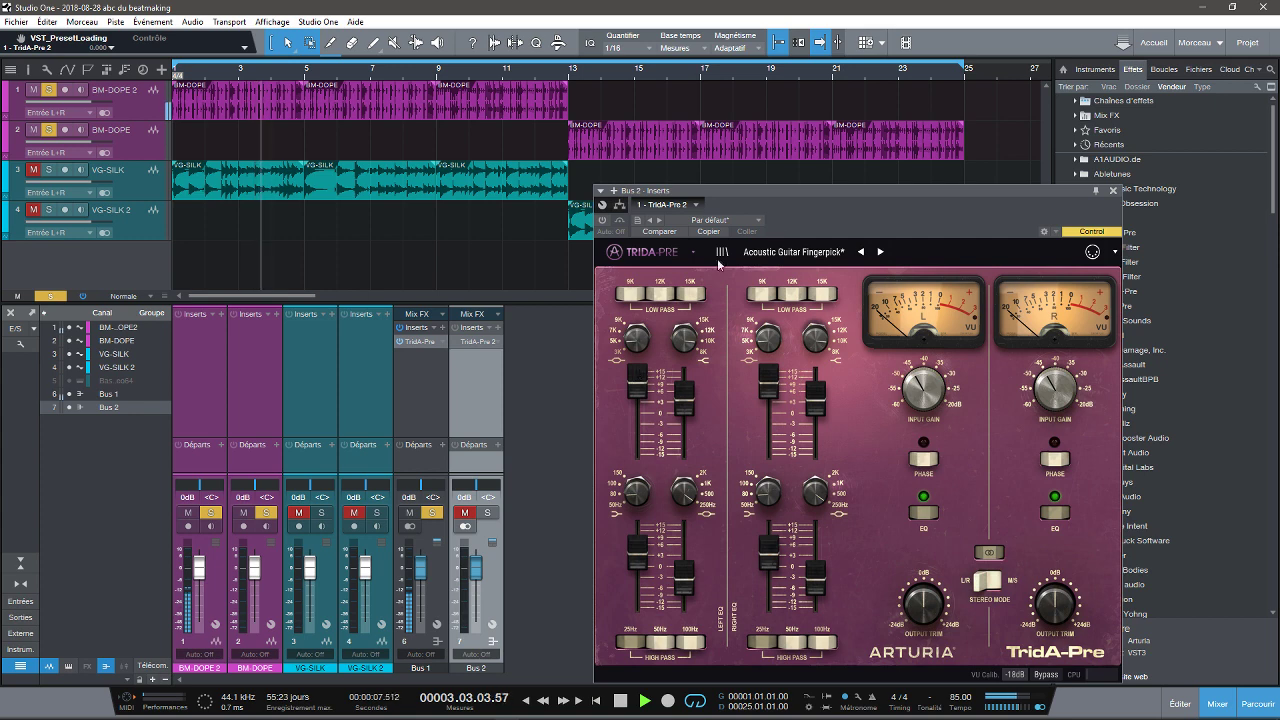
pyautogui.moveTo(855, 194); pyautogui.dragTo(873, 114)
pyautogui.moveTo(657, 468); pyautogui.dragTo(657, 500)
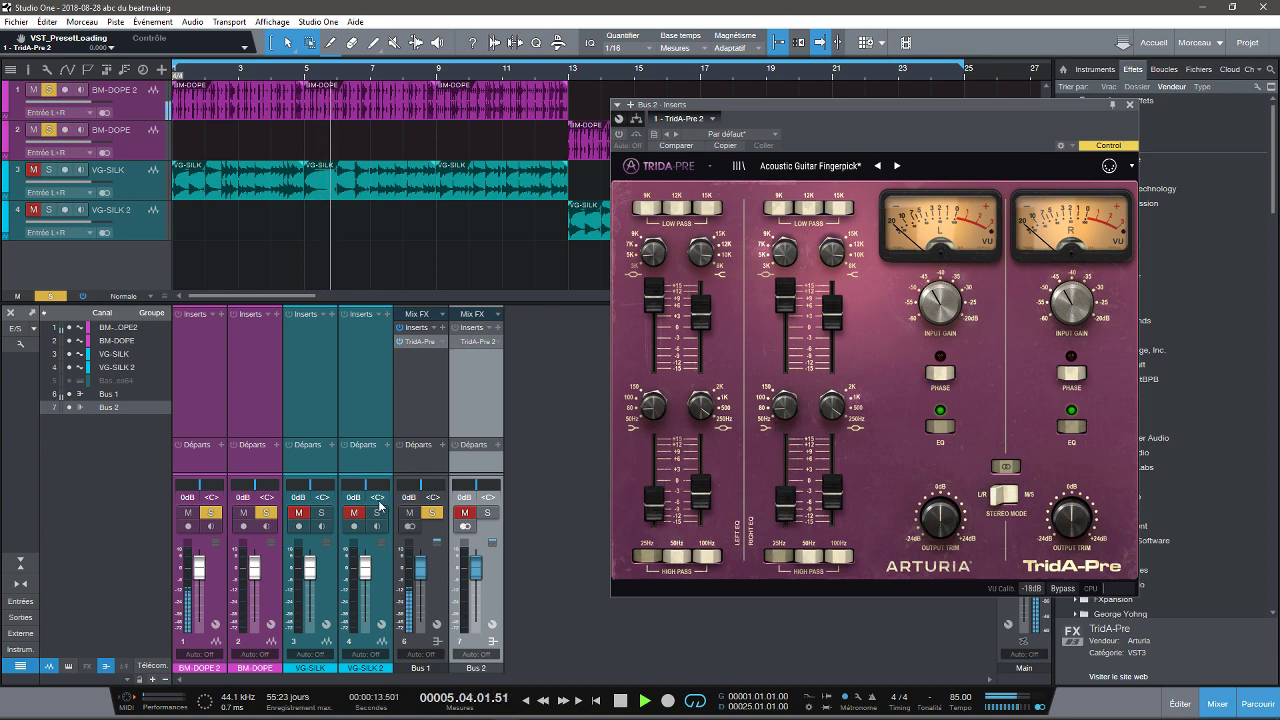
# Open Bus 1's TridA-Pre, close the Bus 2 plugin window, and move the opened plugin clear of the mixer channels.
pyautogui.click(423, 342)
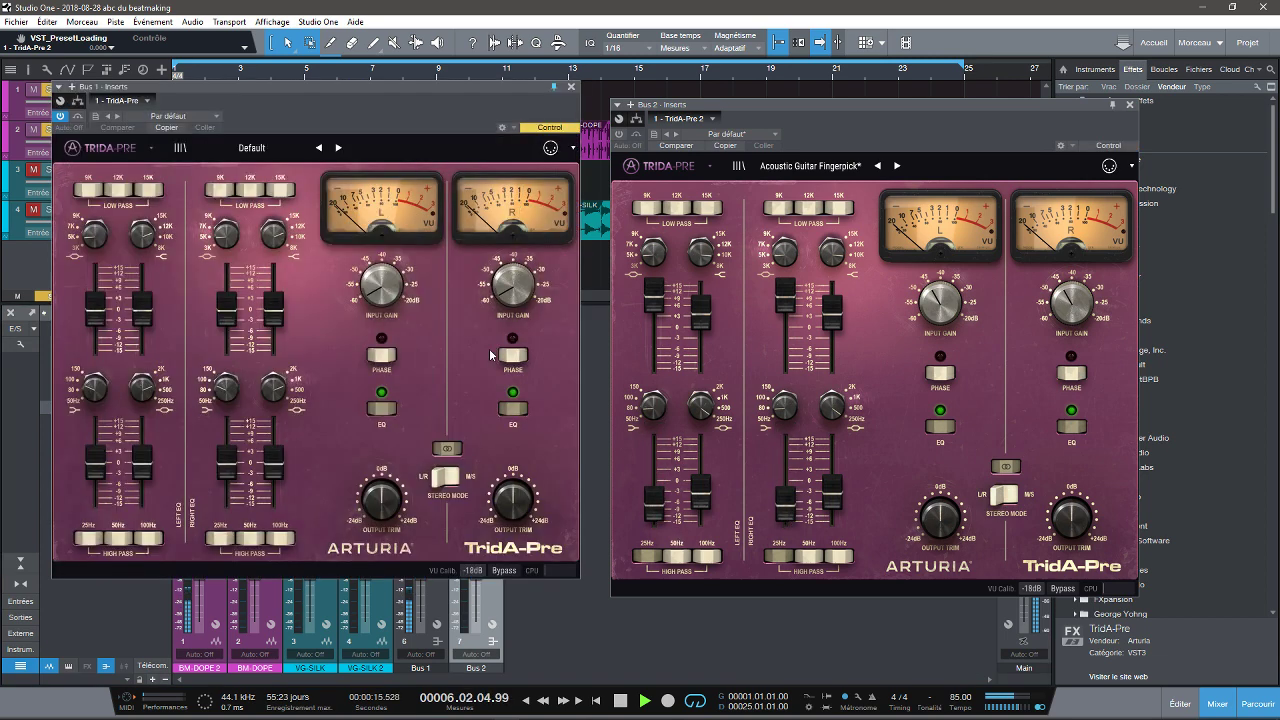
pyautogui.click(1129, 104)
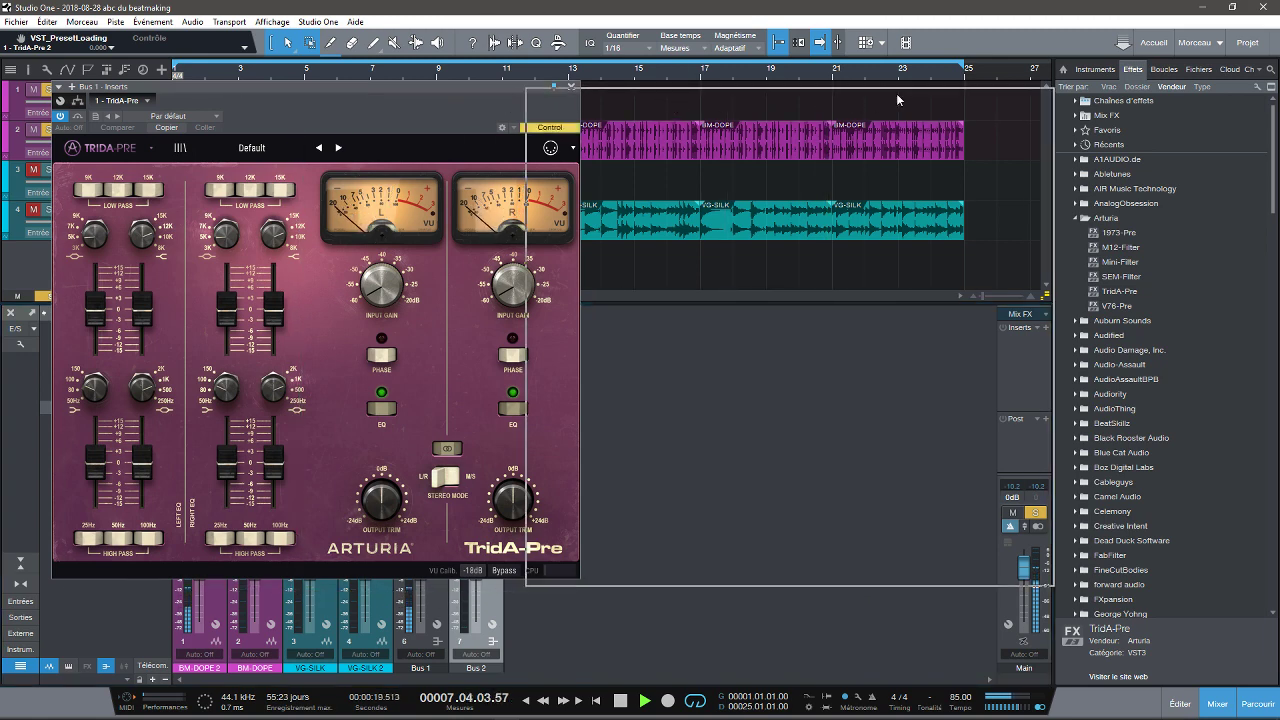
pyautogui.moveTo(422, 87); pyautogui.dragTo(1044, 102)
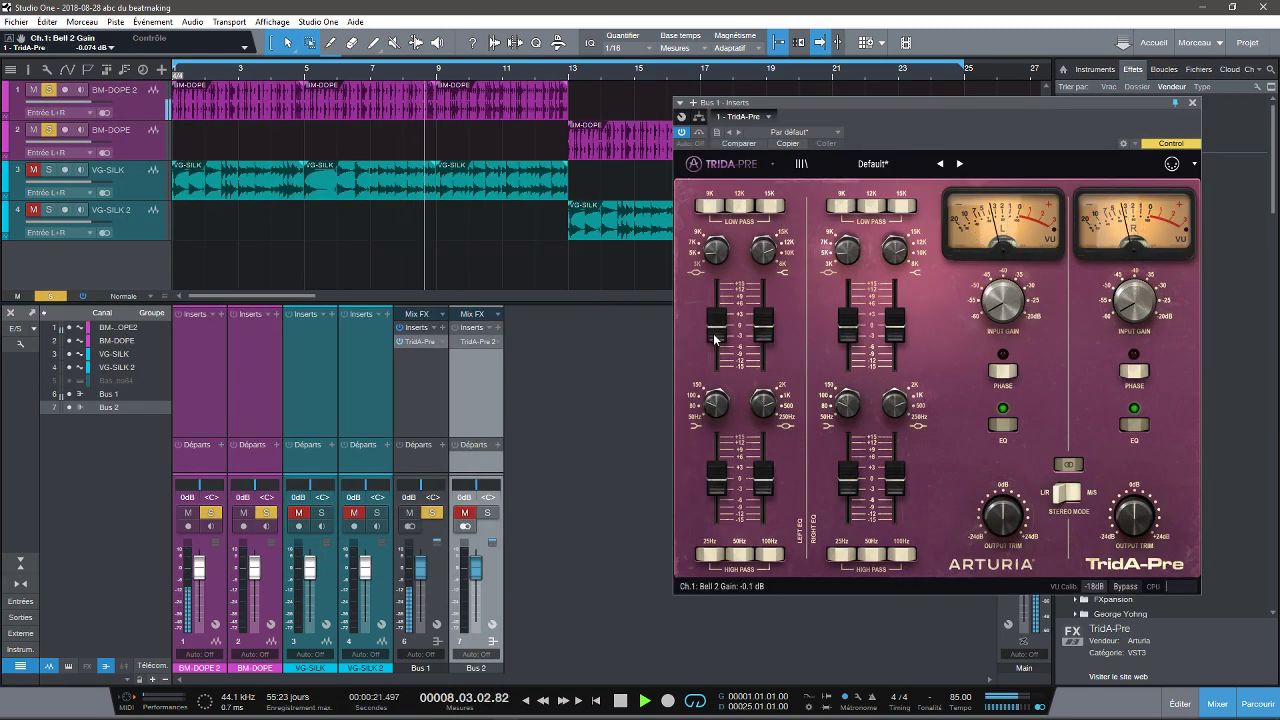
# In Bus 1's TridA-Pre, set Bell 2 gain to about +7.5 dB and cut HighShelf, Bell 1 and LowShelf to -15 dB.
pyautogui.moveTo(716, 320); pyautogui.dragTo(711, 288)
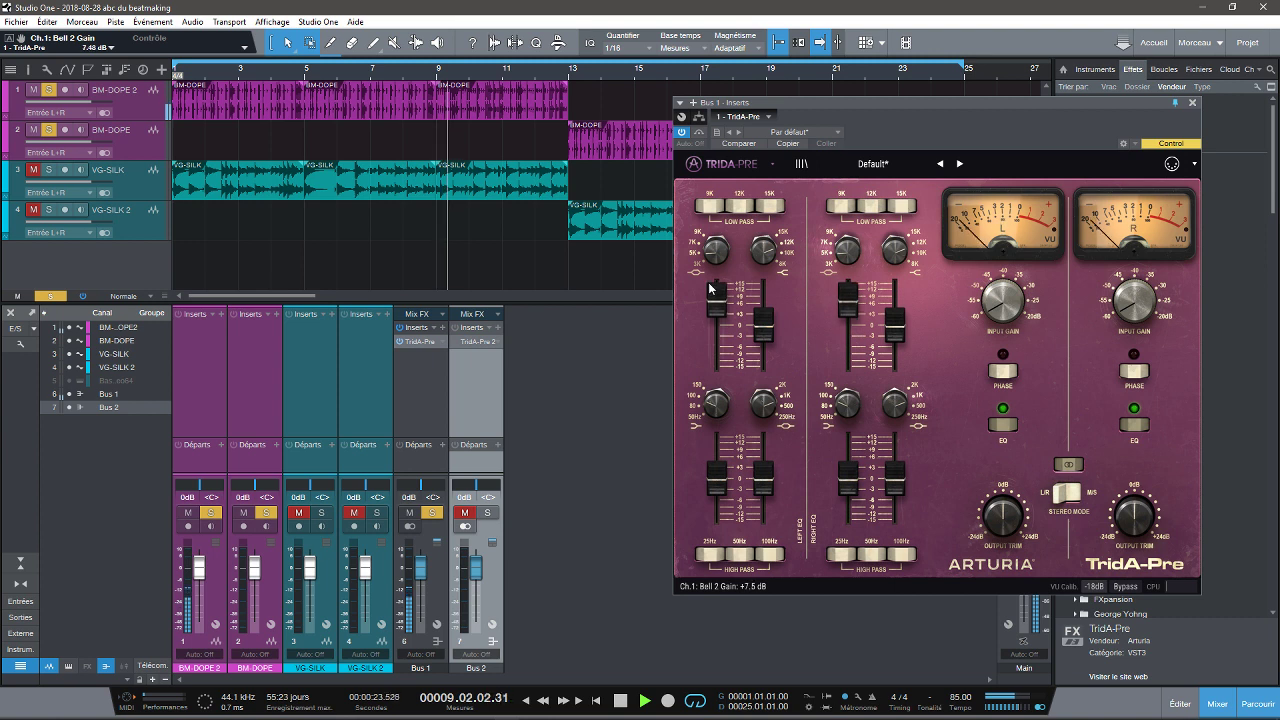
pyautogui.moveTo(763, 322); pyautogui.dragTo(763, 520)
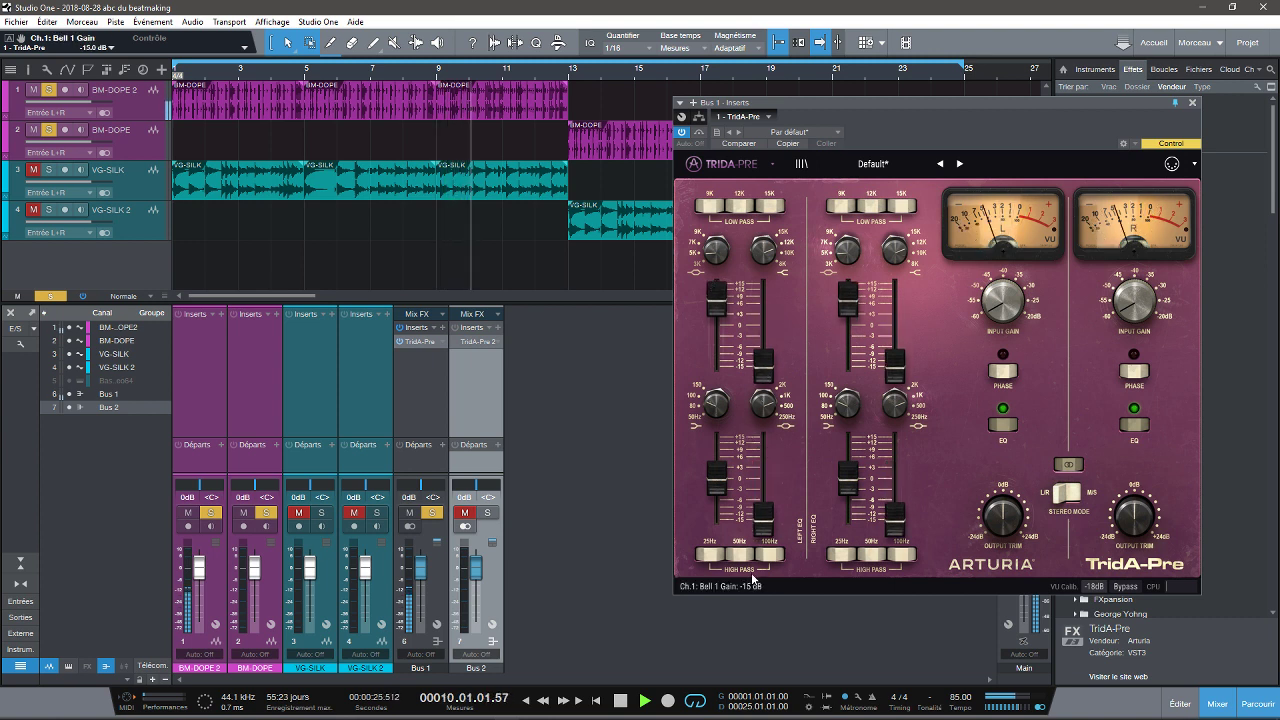
pyautogui.moveTo(716, 482); pyautogui.dragTo(716, 520)
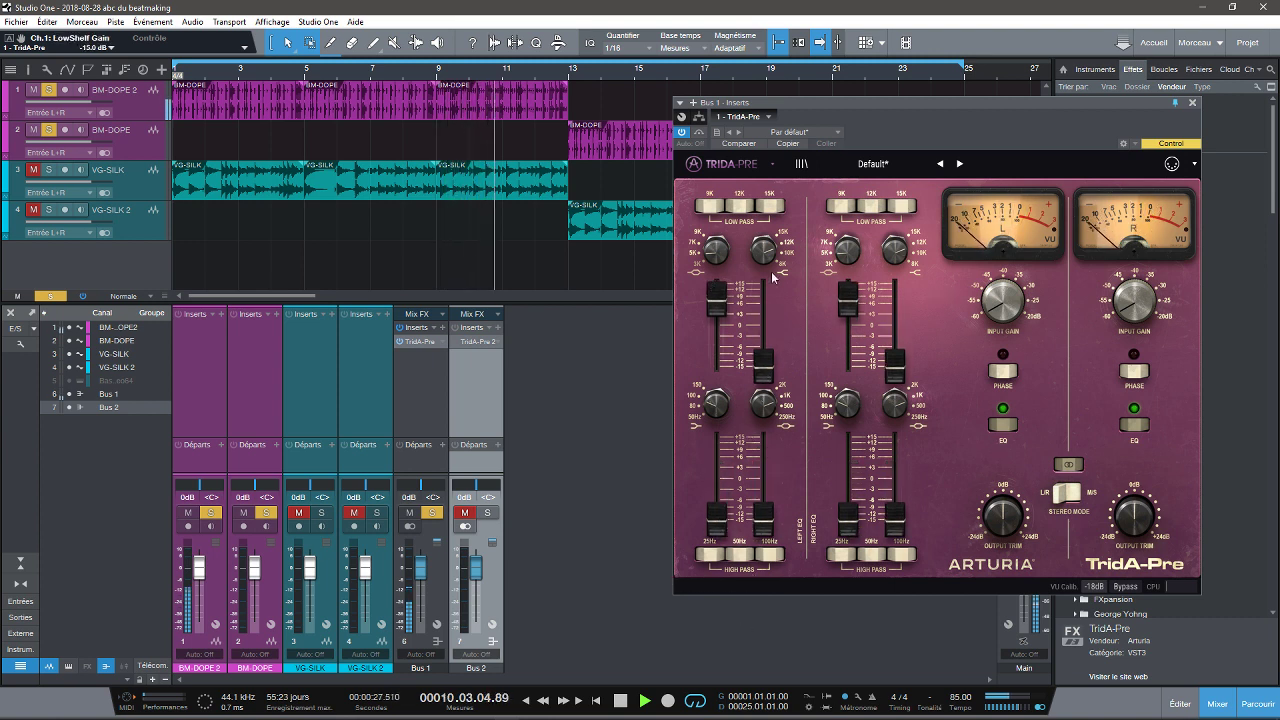
# Set HighShelf to about +8.8 dB at 15 kHz and Bell 1 to about +3.6 dB, readjusting Bell 2 and LowShelf by ear.
pyautogui.moveTo(716, 298); pyautogui.dragTo(728, 208)
pyautogui.moveTo(764, 366); pyautogui.dragTo(760, 286)
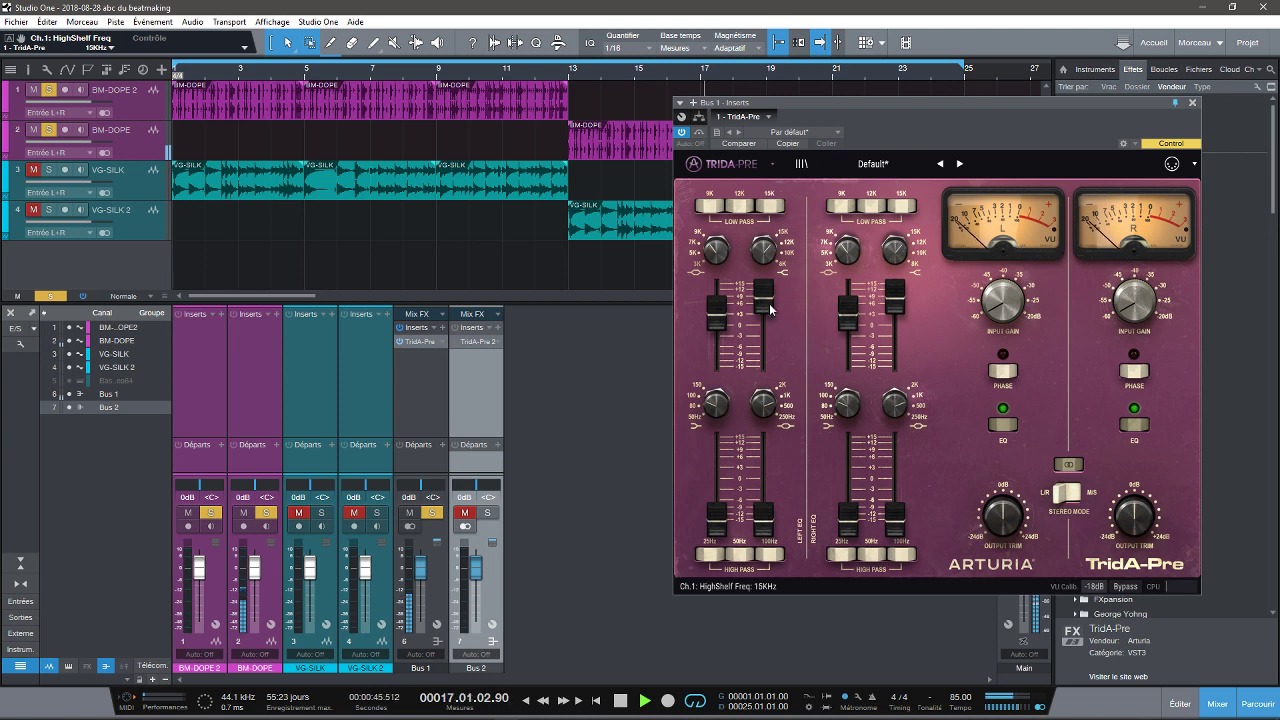
pyautogui.moveTo(730, 302)
pyautogui.mouseDown()
pyautogui.moveTo(727, 342)
pyautogui.moveTo(727, 304)
pyautogui.mouseUp()
pyautogui.moveTo(716, 536); pyautogui.dragTo(759, 446)
pyautogui.press('space')
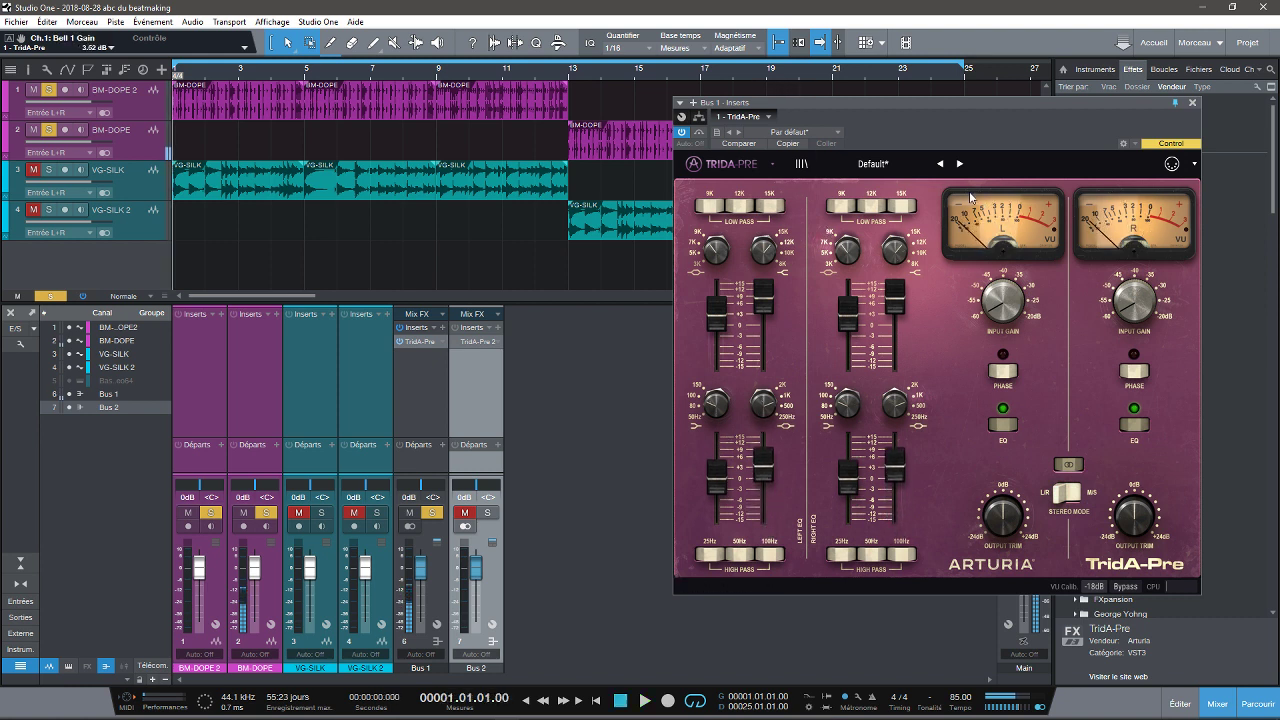
# Resize the TridA-Pre interface to 120% and reposition its window so it fits fully on screen.
pyautogui.click(737, 166)
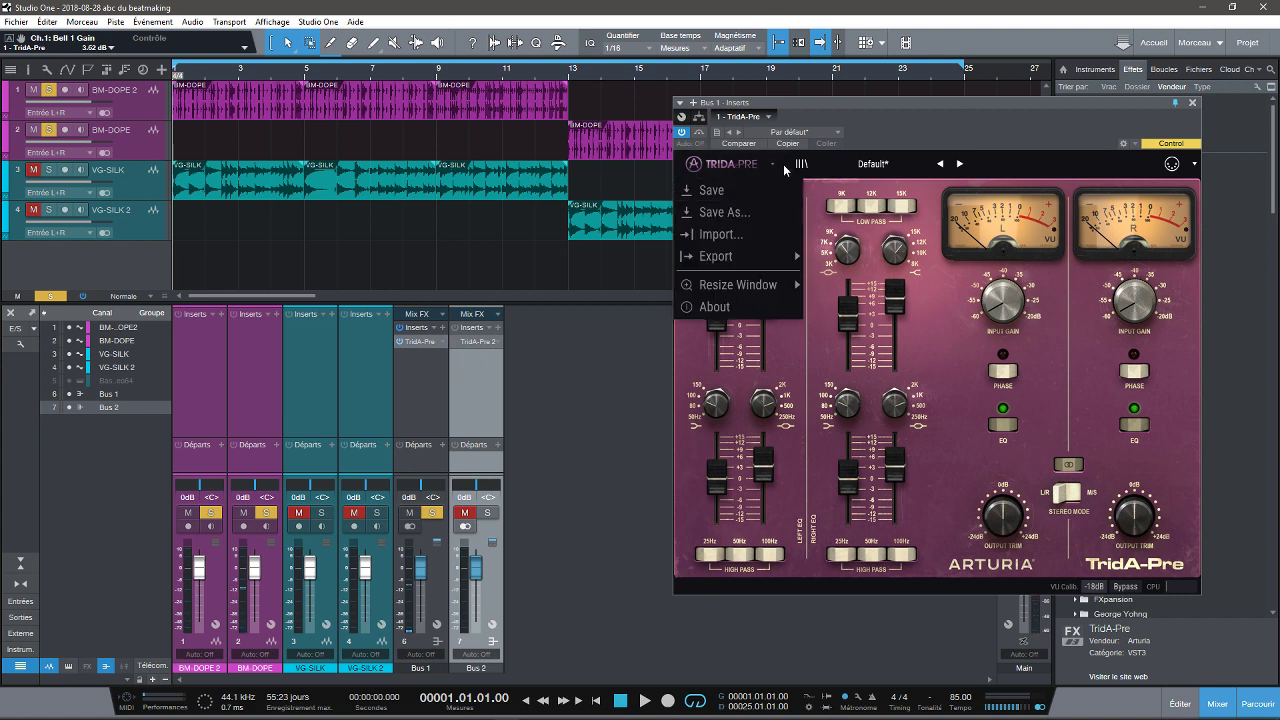
pyautogui.moveTo(716, 285)
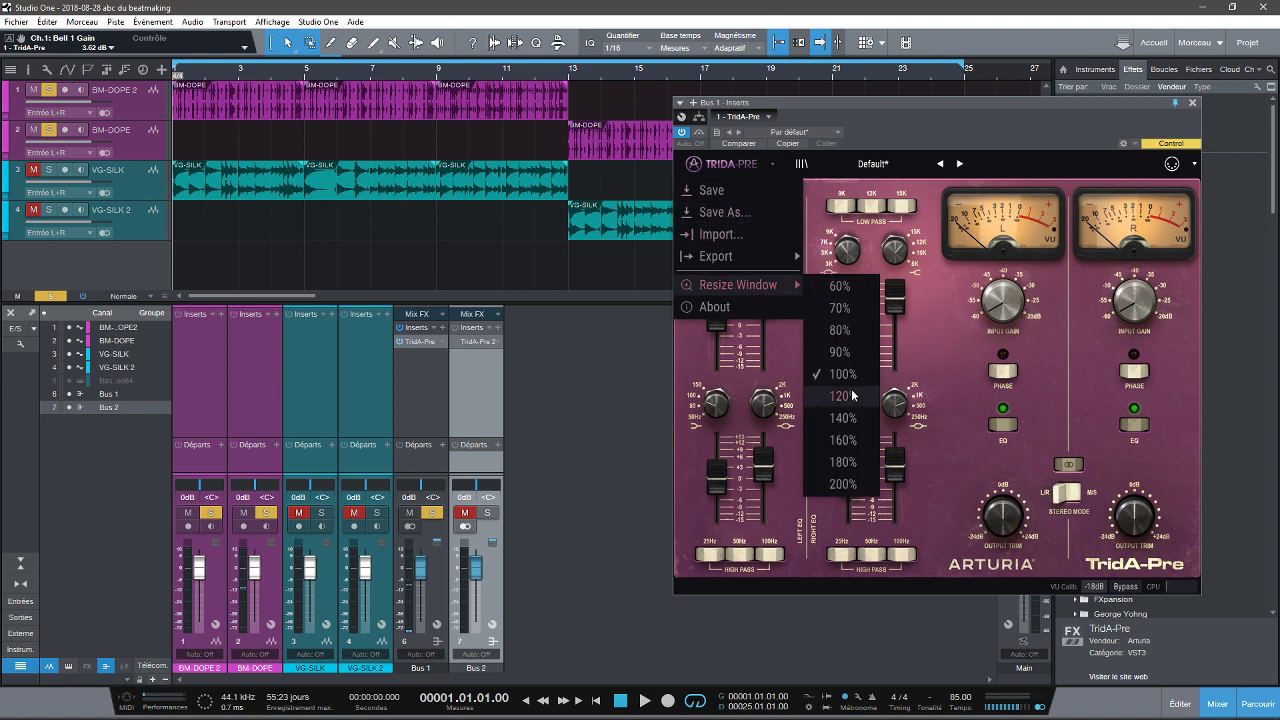
pyautogui.click(838, 405)
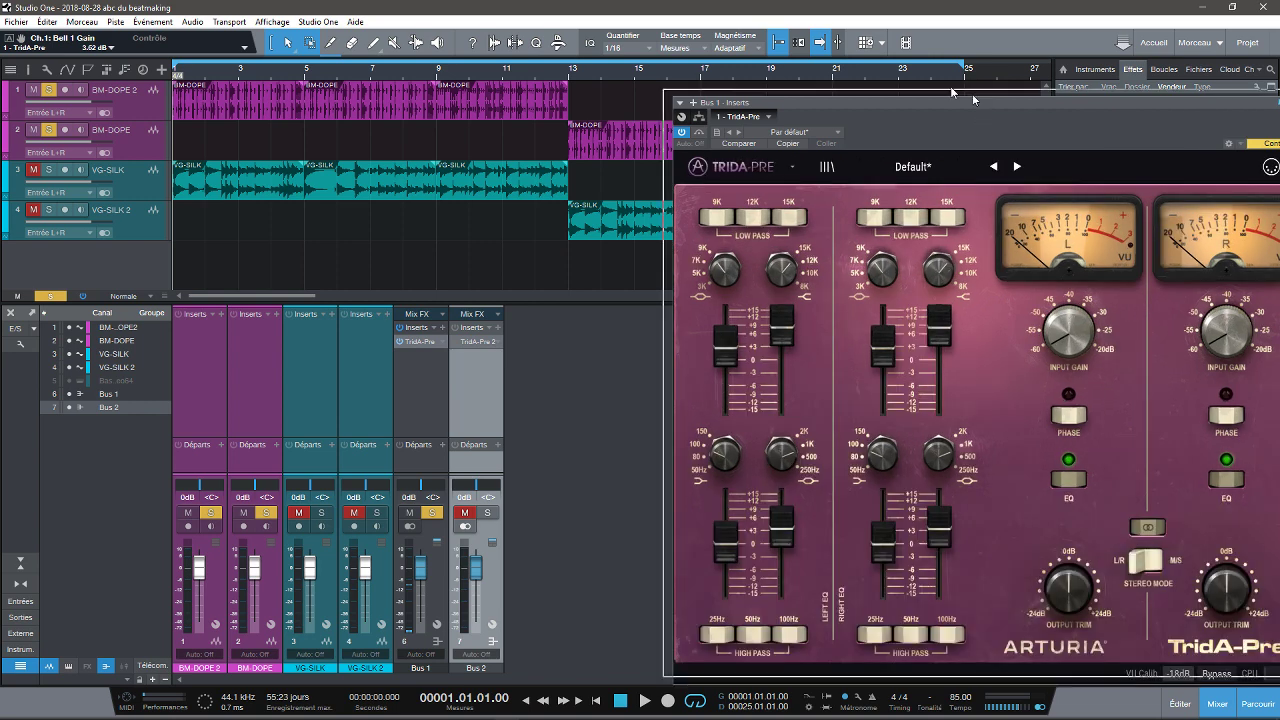
pyautogui.moveTo(976, 102); pyautogui.dragTo(801, 75)
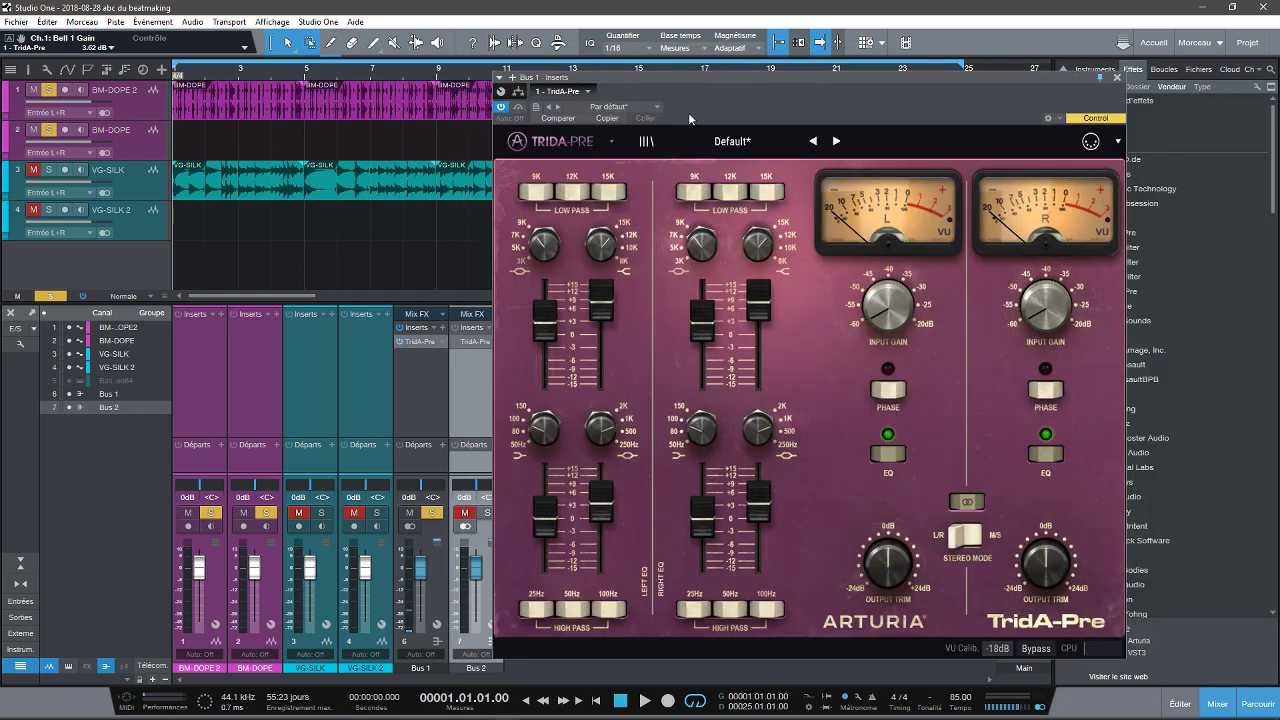
# Start playback of the soloed drums and load the Drum MixBus preset in TridA-Pre.
pyautogui.click(732, 141)
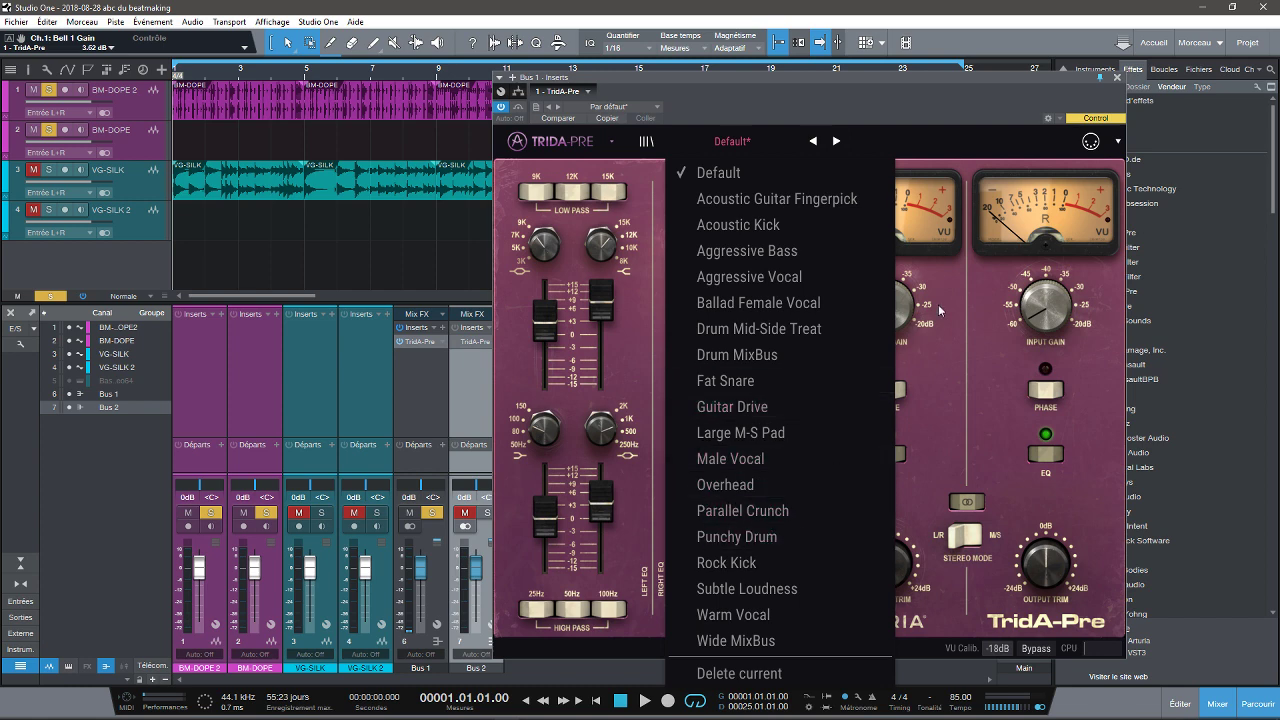
pyautogui.click(972, 127)
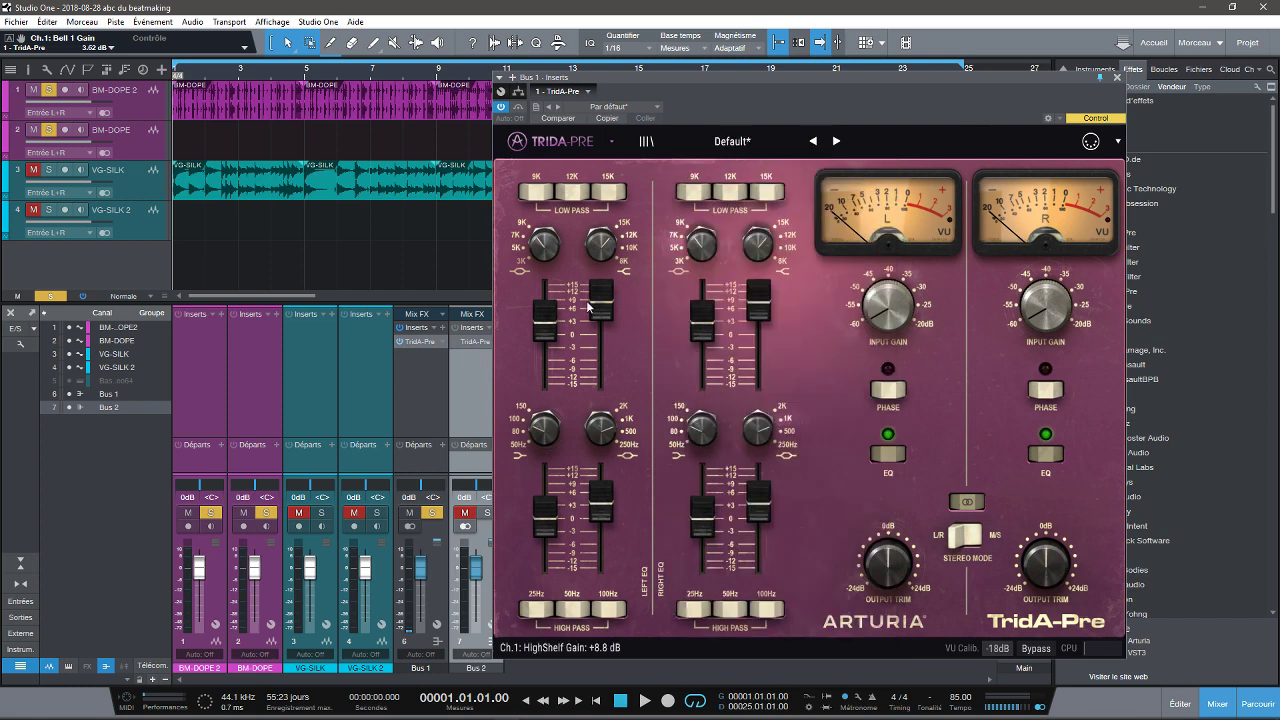
pyautogui.press('space')
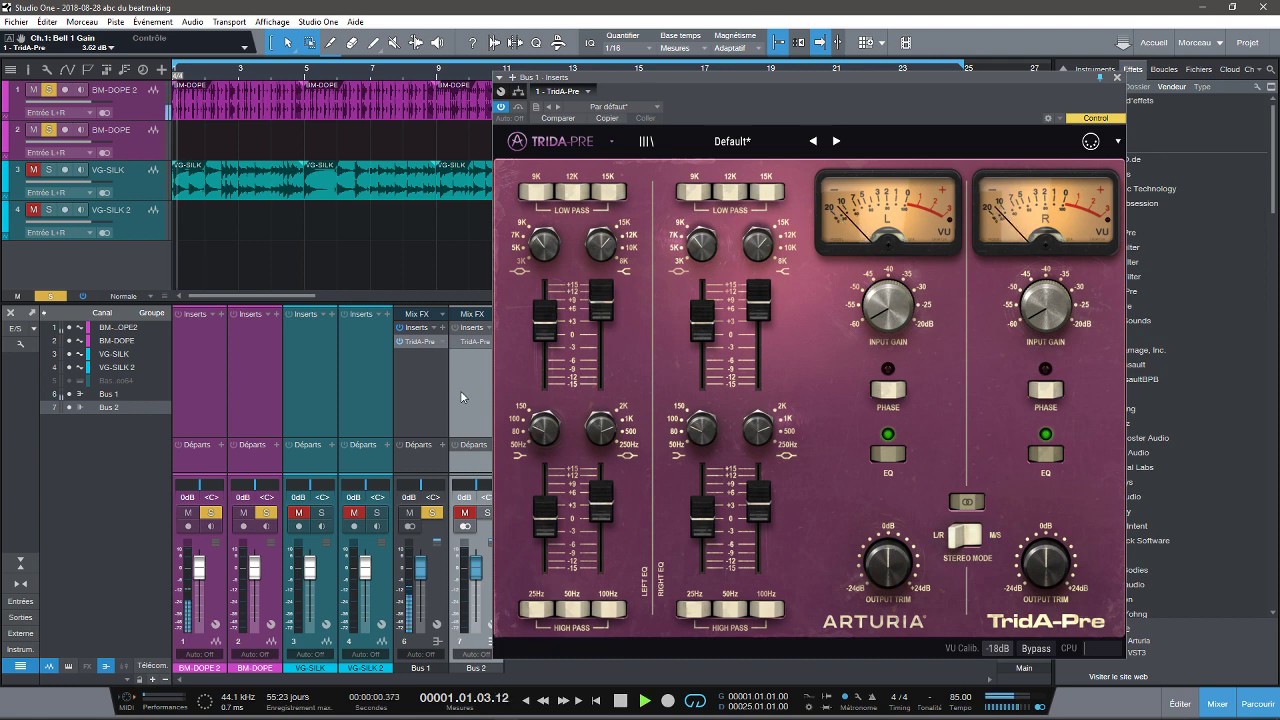
pyautogui.click(739, 140)
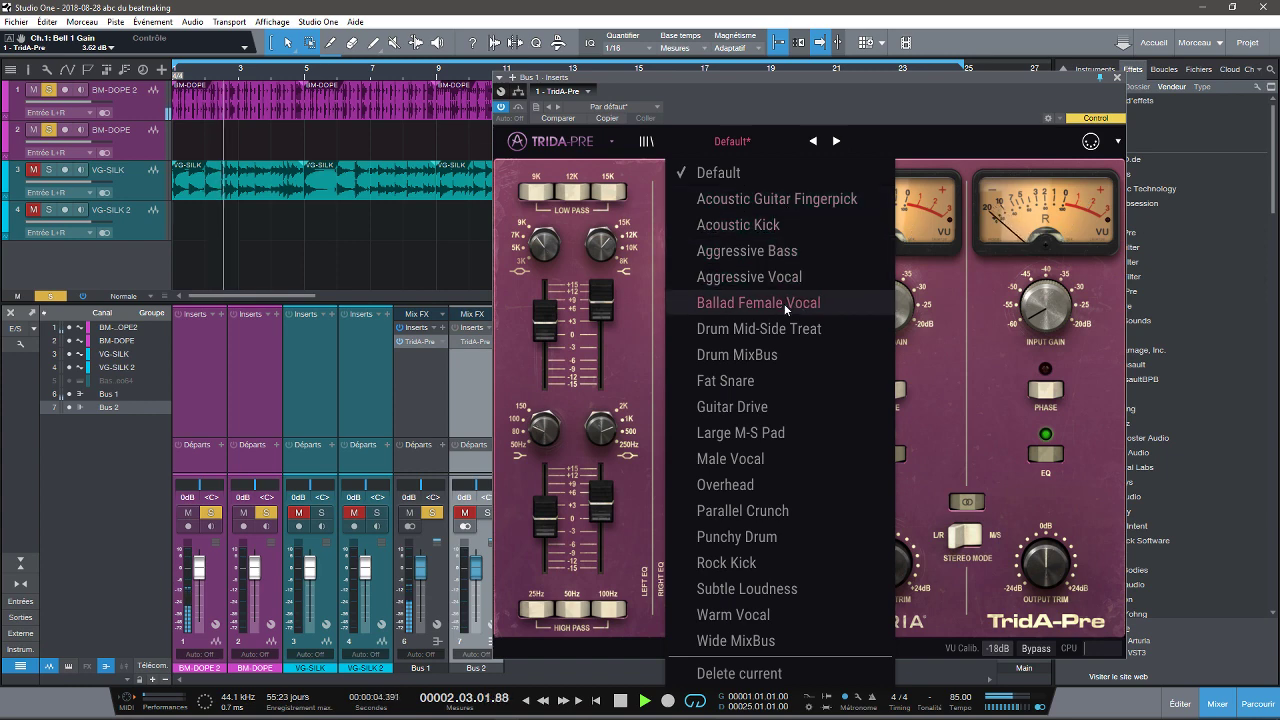
pyautogui.click(767, 356)
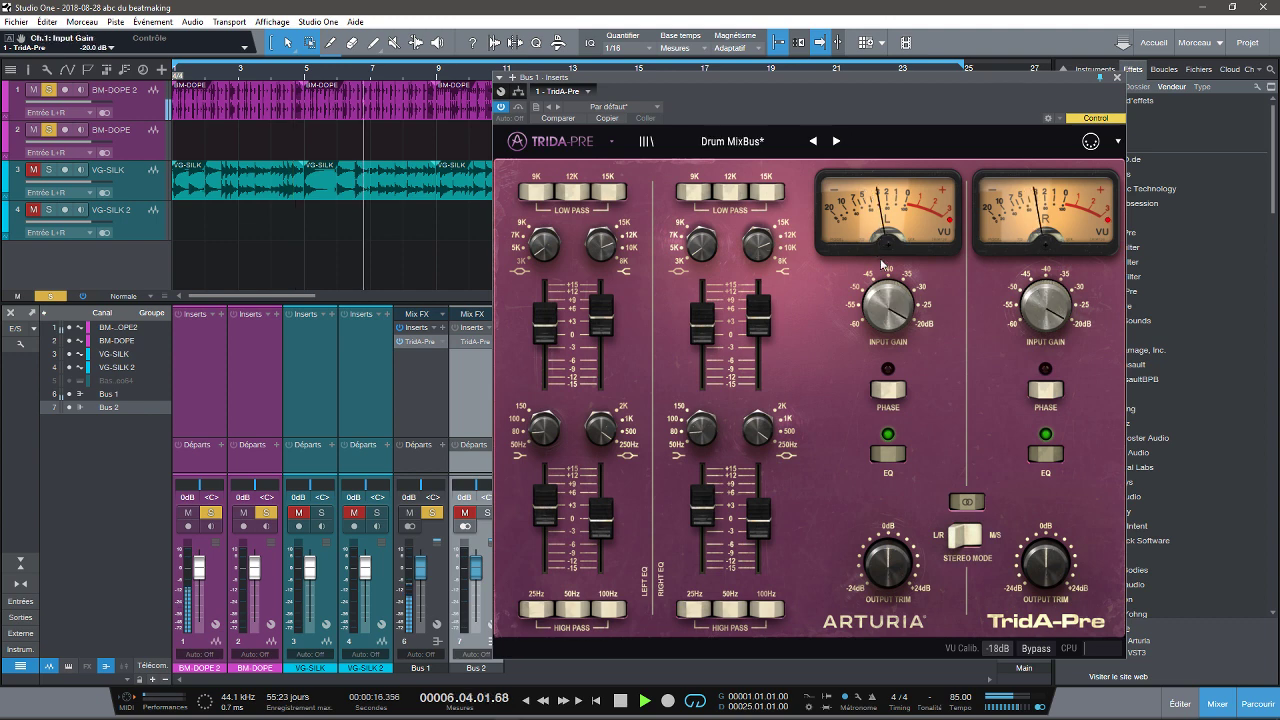
# Adjust the linked input gain by ear, and switch the EQ off and back on to compare the sound.
pyautogui.moveTo(879, 311); pyautogui.dragTo(900, 440)
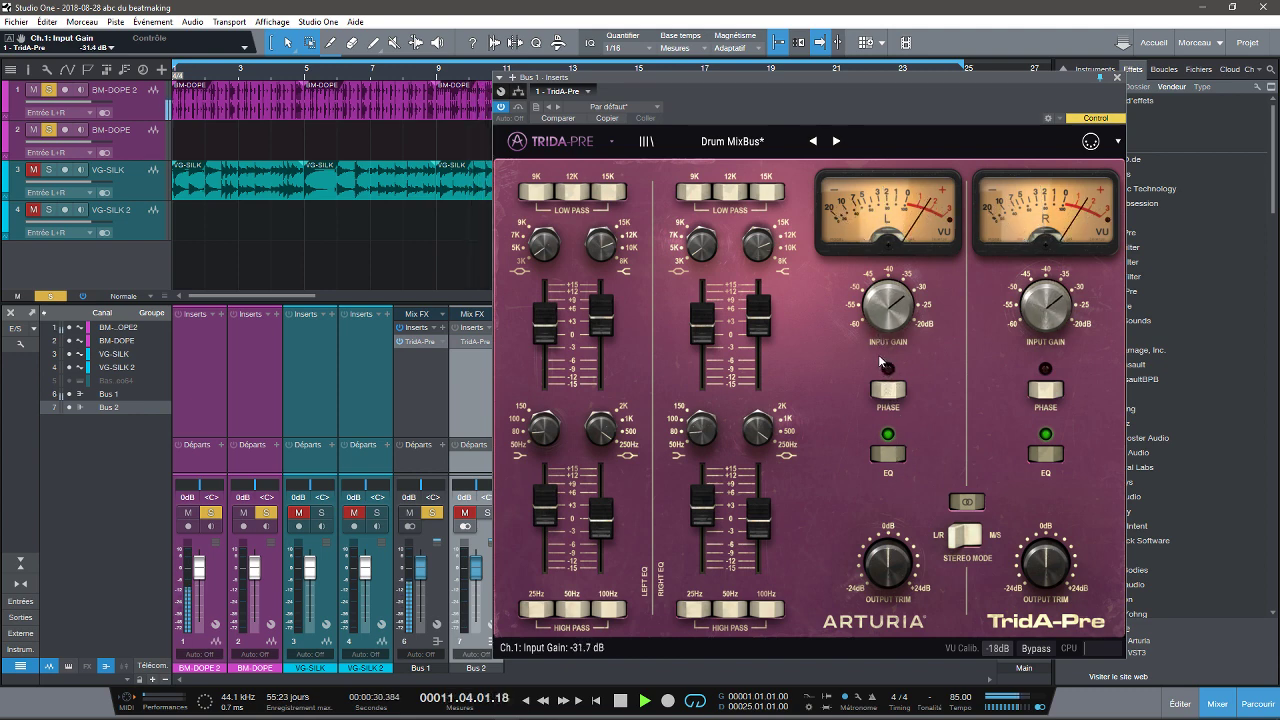
pyautogui.click(882, 453)
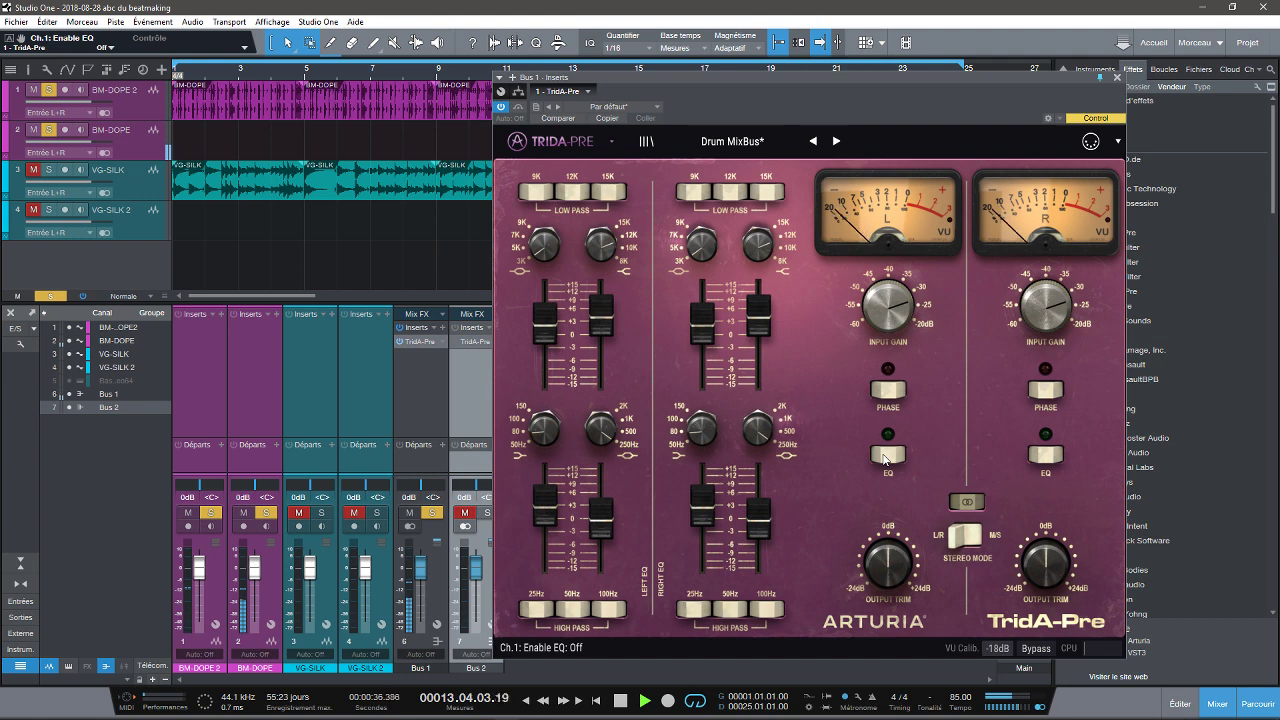
pyautogui.click(884, 456)
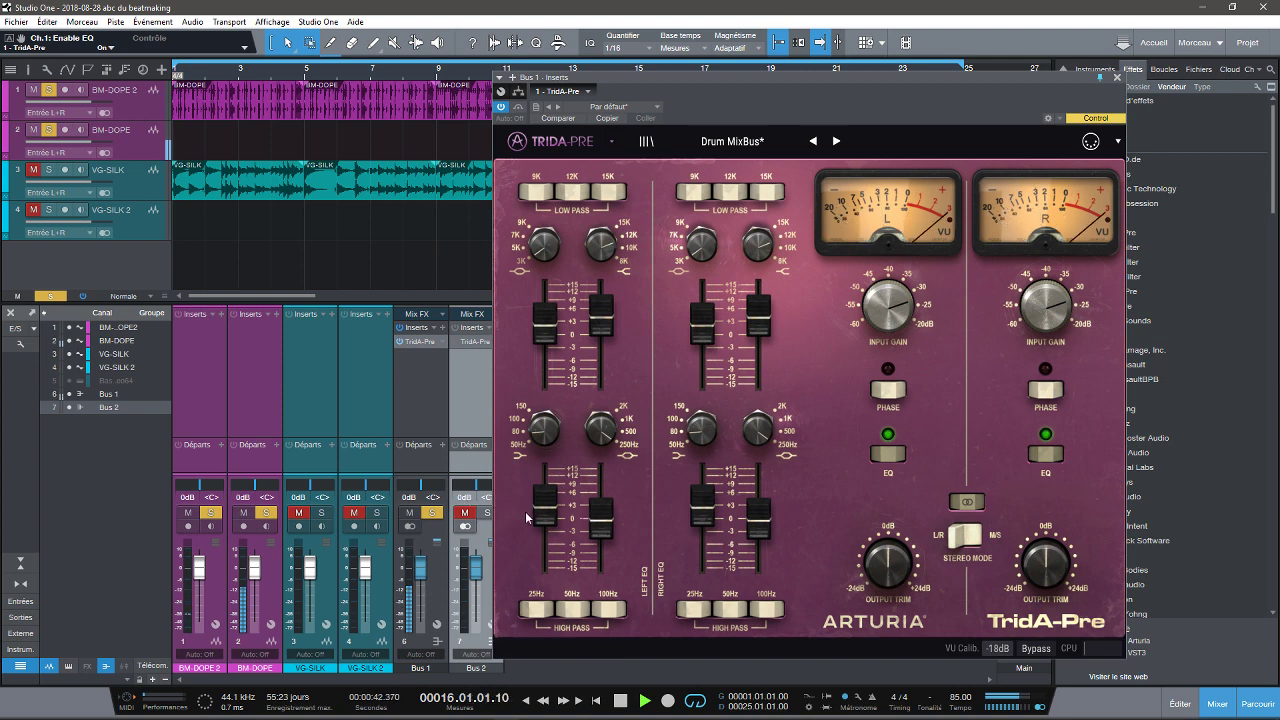
# Reshape the drum EQ with Bell 1 at about +7.6 dB, a stronger HighShelf boost at 15 kHz, and slightly lower LowShelf and Bell 2 gains.
pyautogui.moveTo(545, 515); pyautogui.dragTo(598, 501)
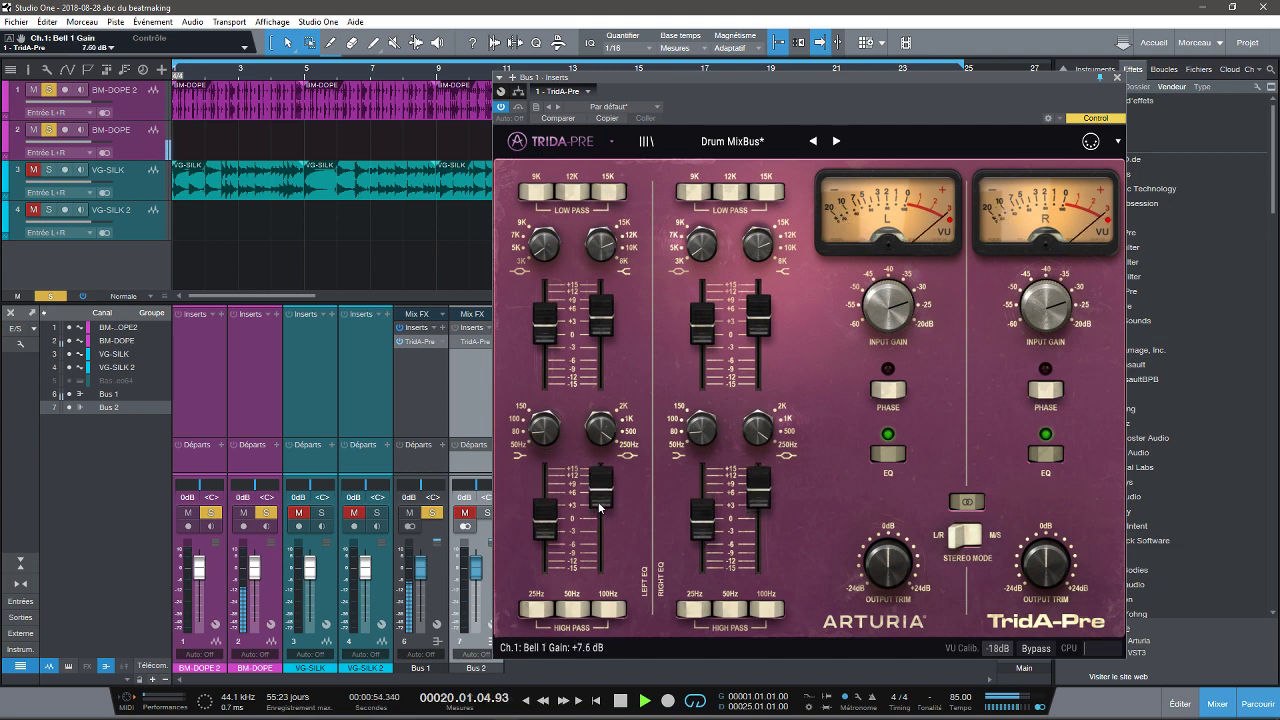
pyautogui.moveTo(542, 325); pyautogui.dragTo(598, 293)
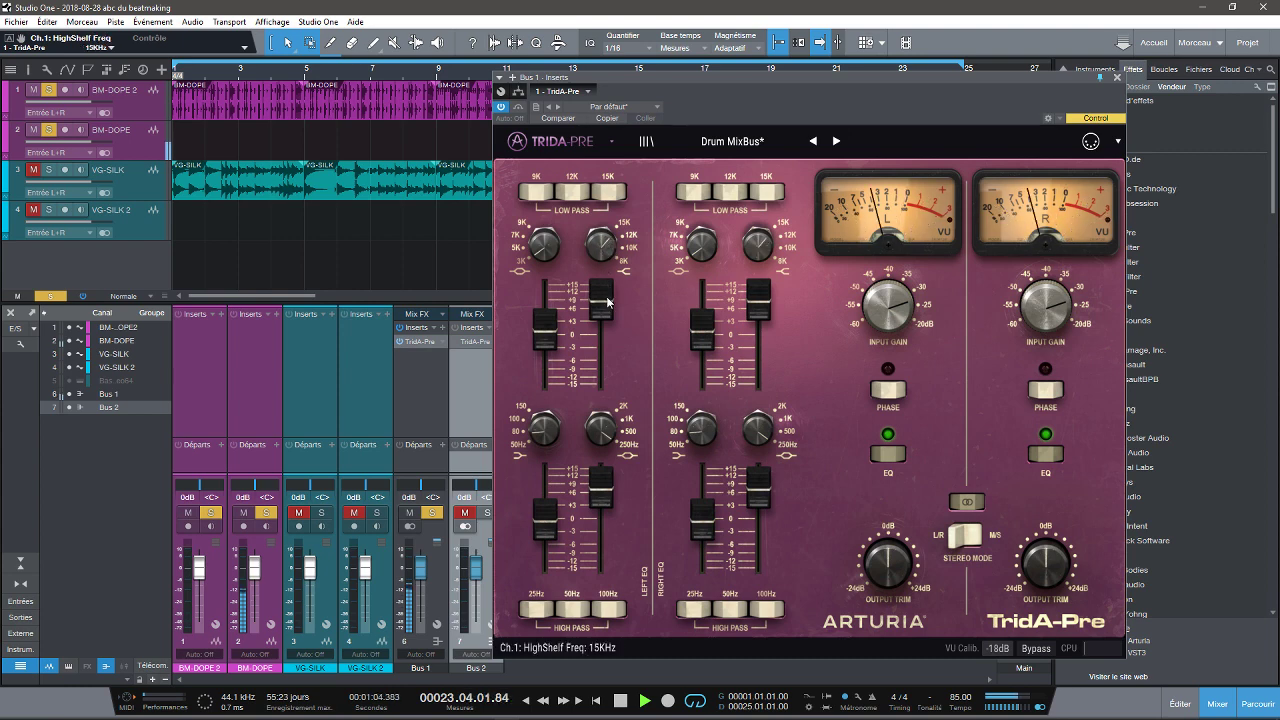
pyautogui.moveTo(616, 308); pyautogui.dragTo(613, 286)
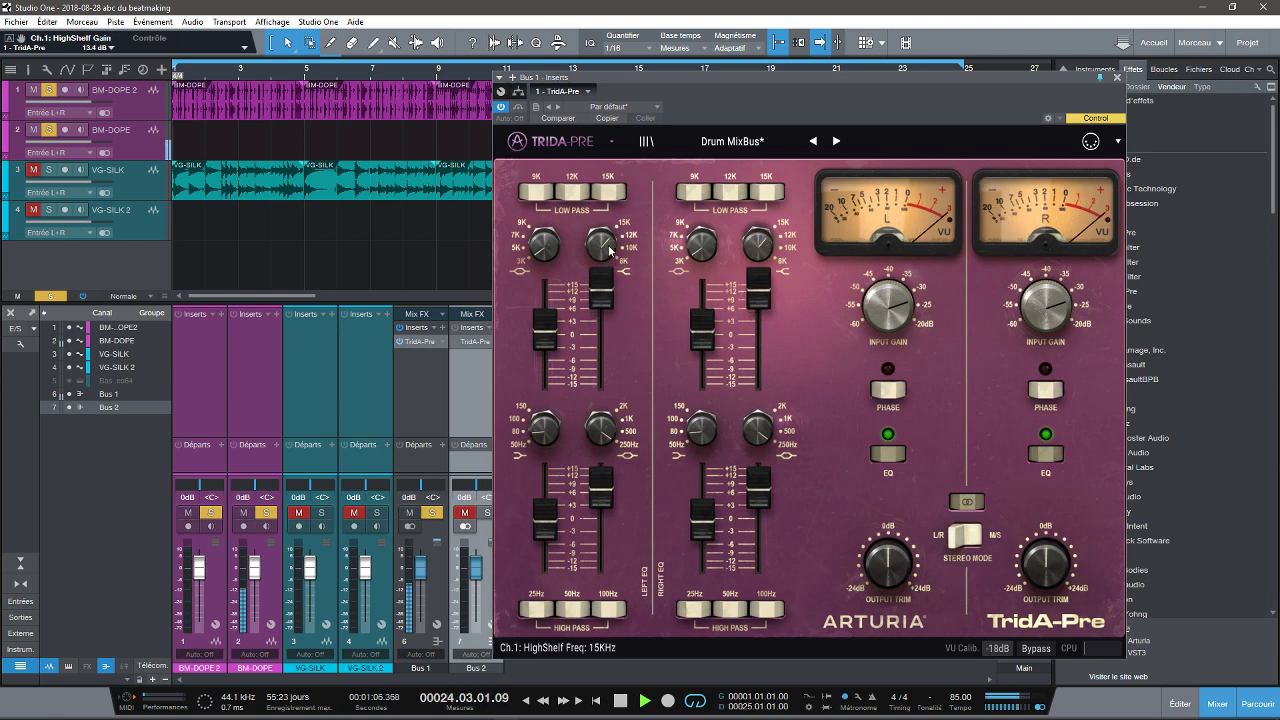
# Retune the upper EQ bands by ear, with the HighShelf at 15 kHz and about +4.2 dB and Bell 2 at 5 kHz.
pyautogui.moveTo(610, 182); pyautogui.dragTo(602, 90)
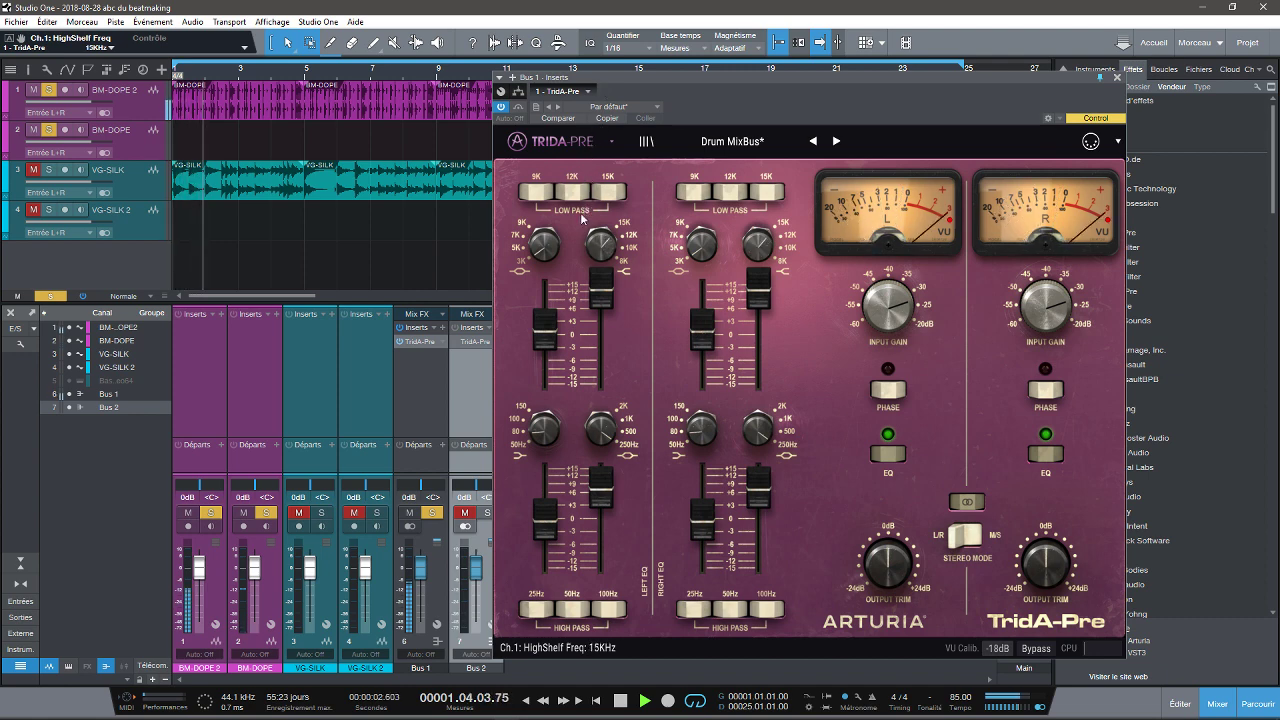
pyautogui.moveTo(596, 298); pyautogui.dragTo(598, 340)
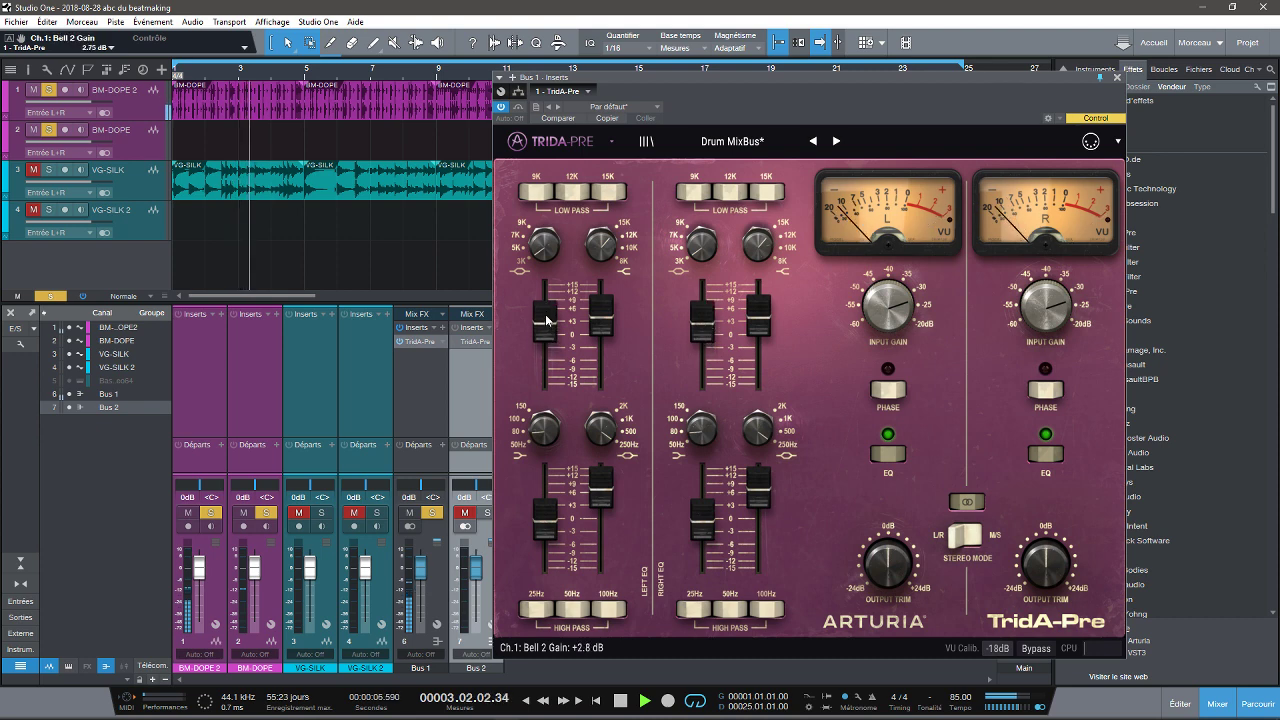
pyautogui.moveTo(548, 228); pyautogui.dragTo(546, 110)
pyautogui.moveTo(545, 333)
pyautogui.mouseDown()
pyautogui.moveTo(548, 294)
pyautogui.moveTo(534, 353)
pyautogui.mouseUp()
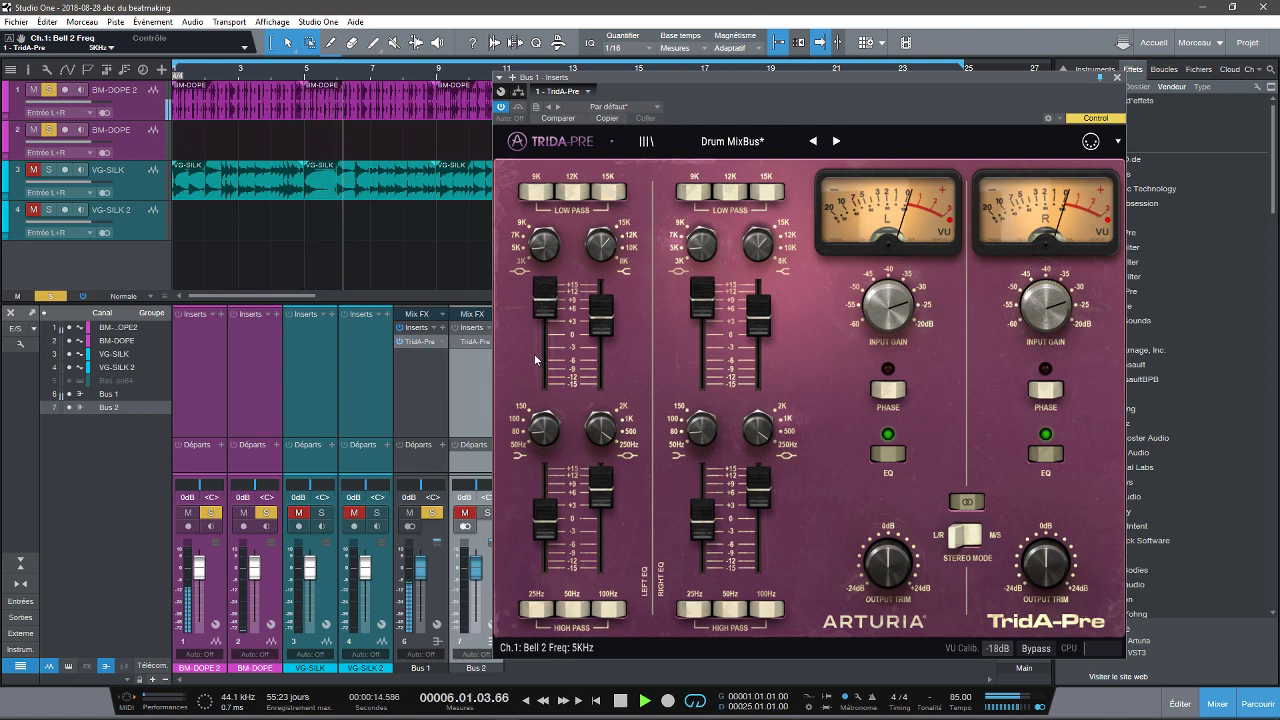
pyautogui.moveTo(536, 420); pyautogui.dragTo(548, 342)
pyautogui.moveTo(604, 492)
pyautogui.mouseDown()
pyautogui.moveTo(604, 504)
pyautogui.moveTo(612, 484)
pyautogui.mouseUp()
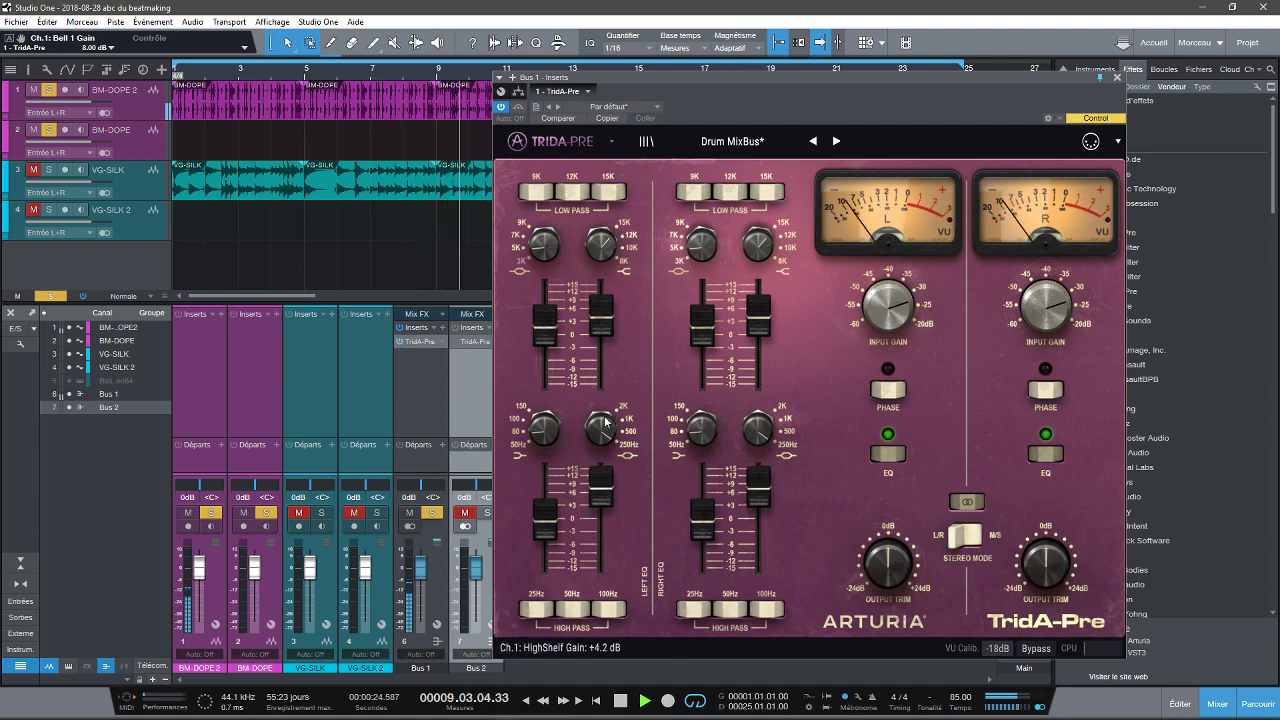
# Reshape the lower EQ bands with Bell 1 at 1 kHz and about -1.2 dB, and a moderate LowShelf boost at 50 Hz.
pyautogui.moveTo(600, 428); pyautogui.dragTo(602, 594)
pyautogui.moveTo(598, 503); pyautogui.dragTo(592, 440)
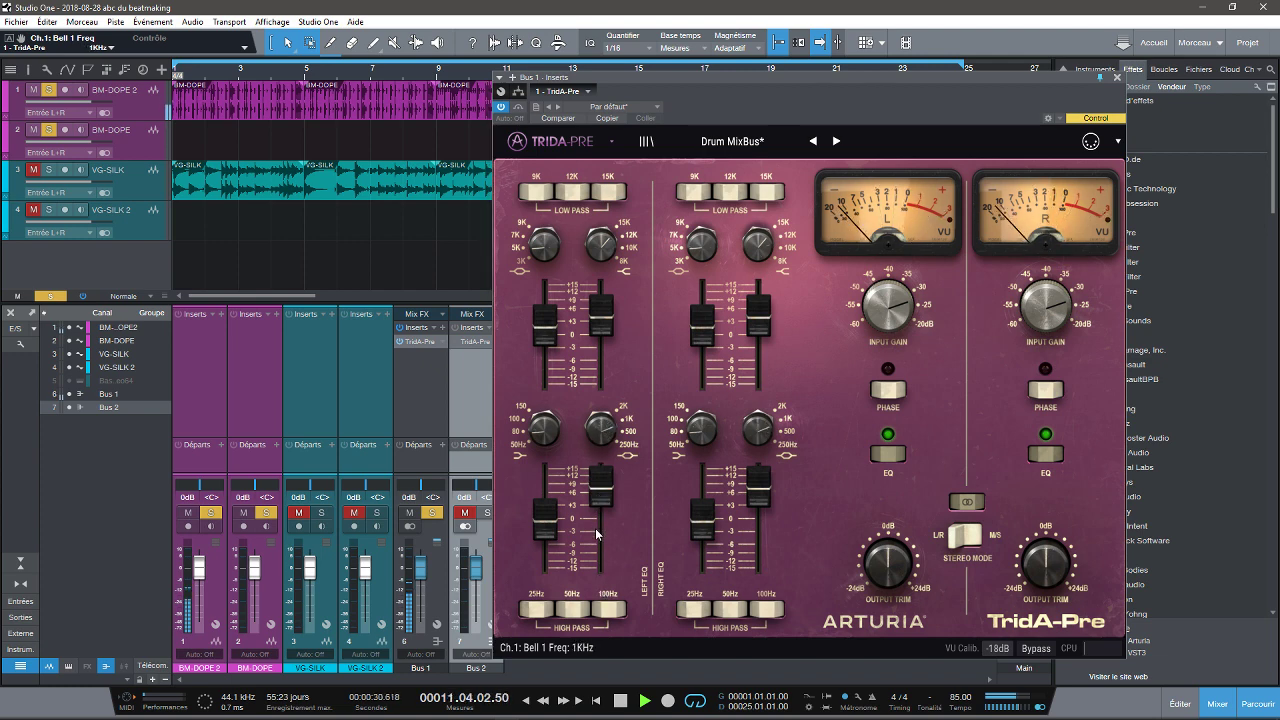
pyautogui.moveTo(595, 528); pyautogui.dragTo(549, 476)
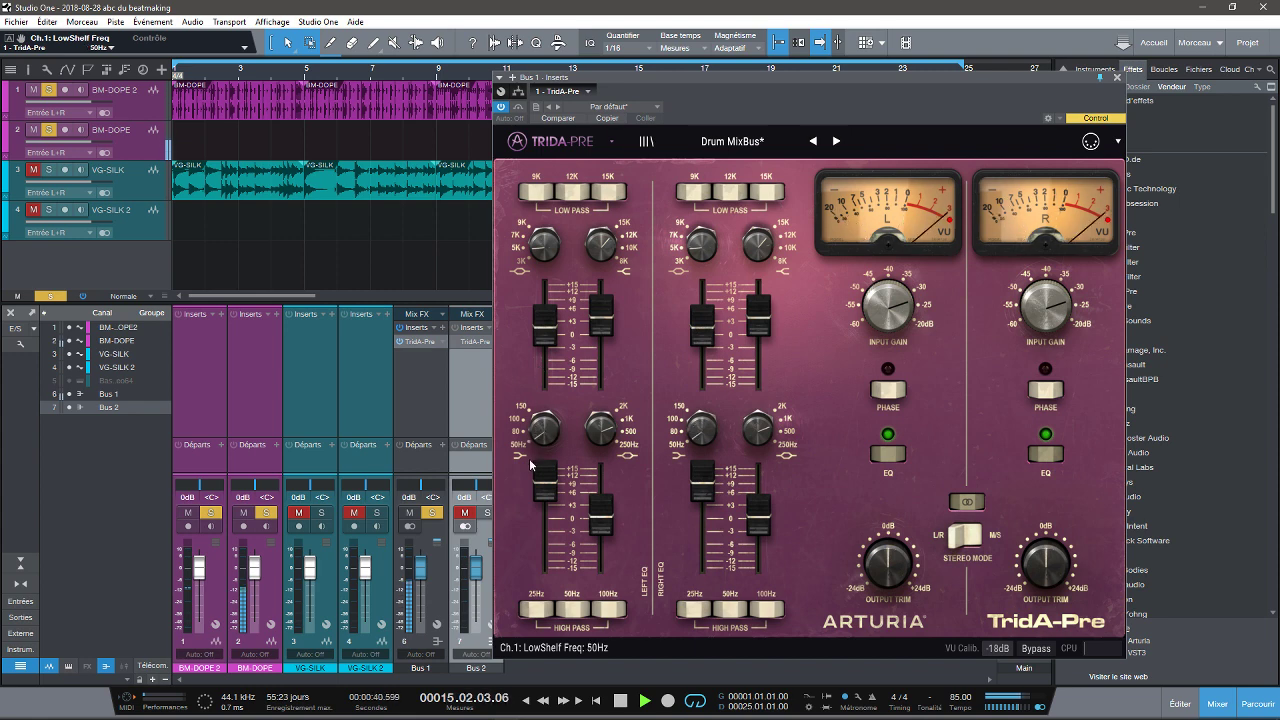
pyautogui.moveTo(540, 491); pyautogui.dragTo(592, 535)
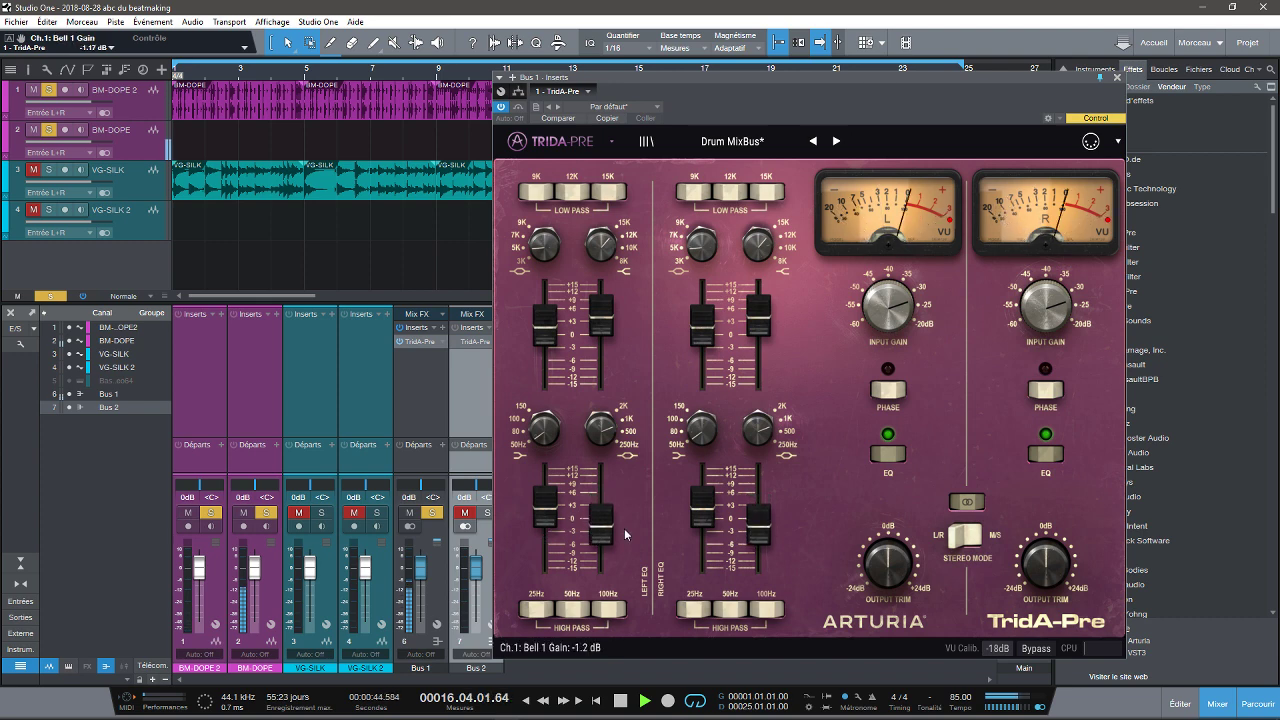
# Unlink the stereo channels to offset their input gains, with channel 2 at about -23 dB, and relink them with a matched gain.
pyautogui.click(967, 502)
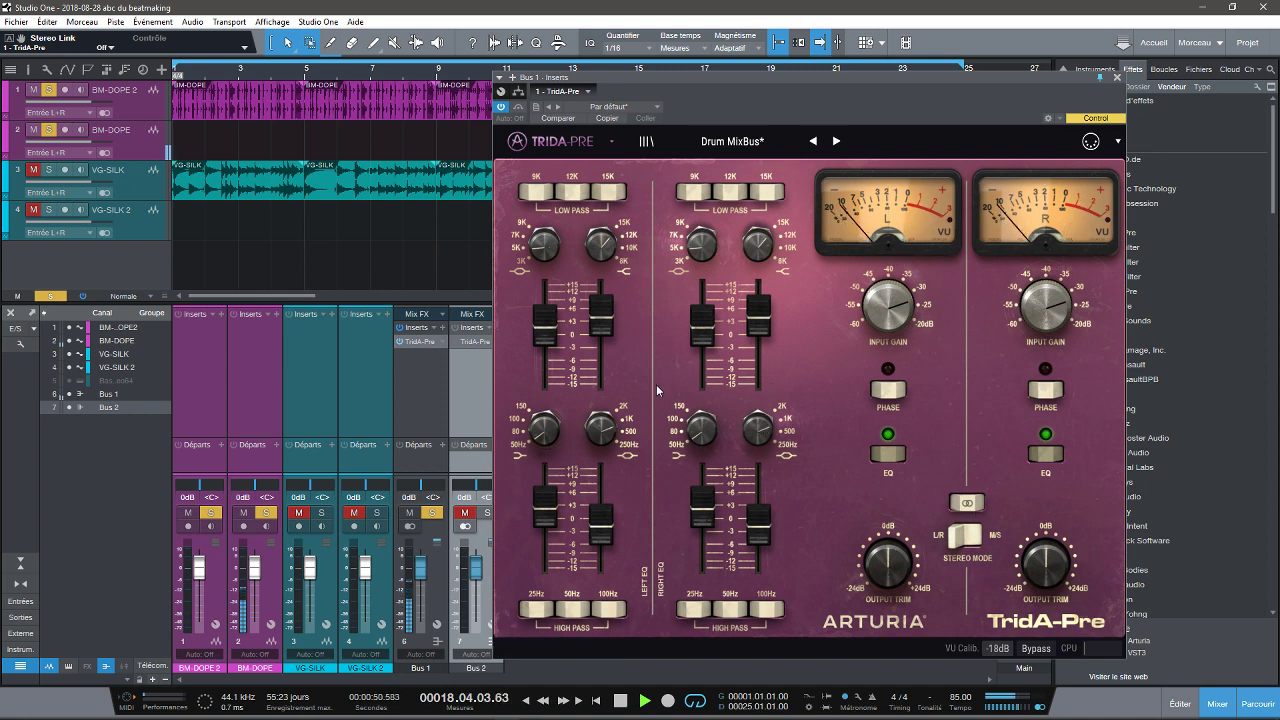
pyautogui.moveTo(887, 301); pyautogui.dragTo(886, 352)
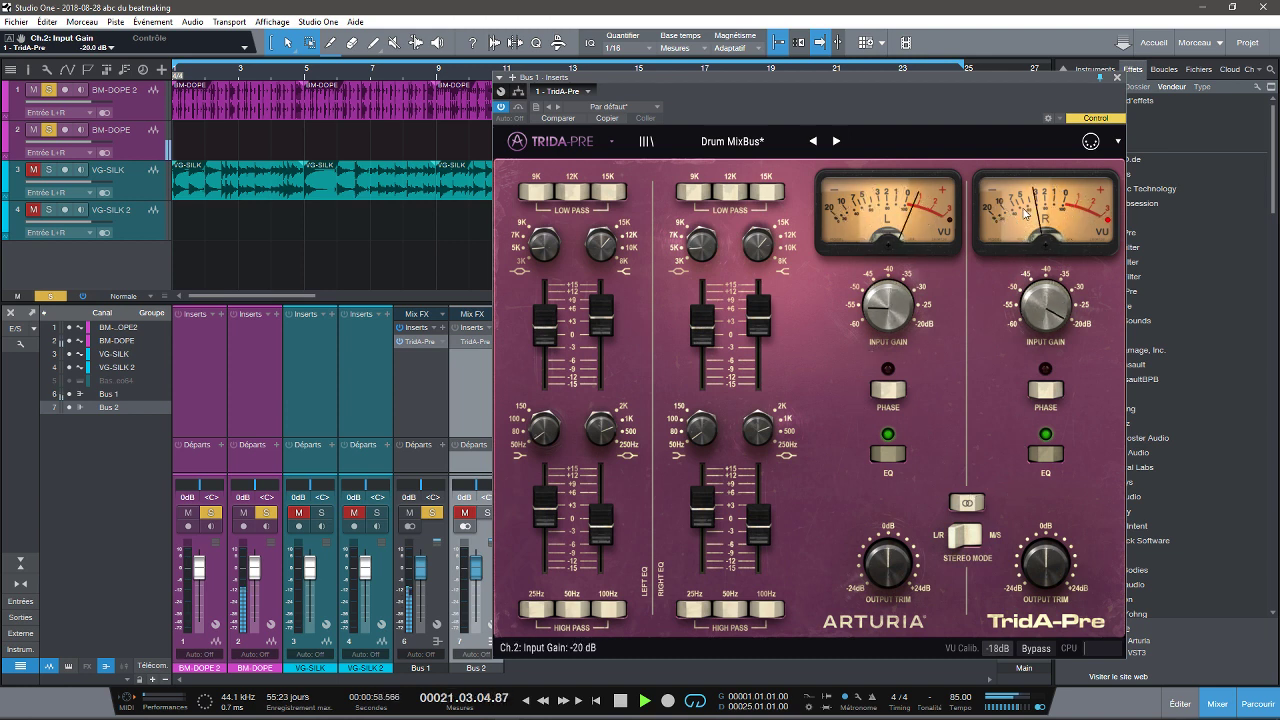
pyautogui.moveTo(1024, 213); pyautogui.dragTo(1012, 297)
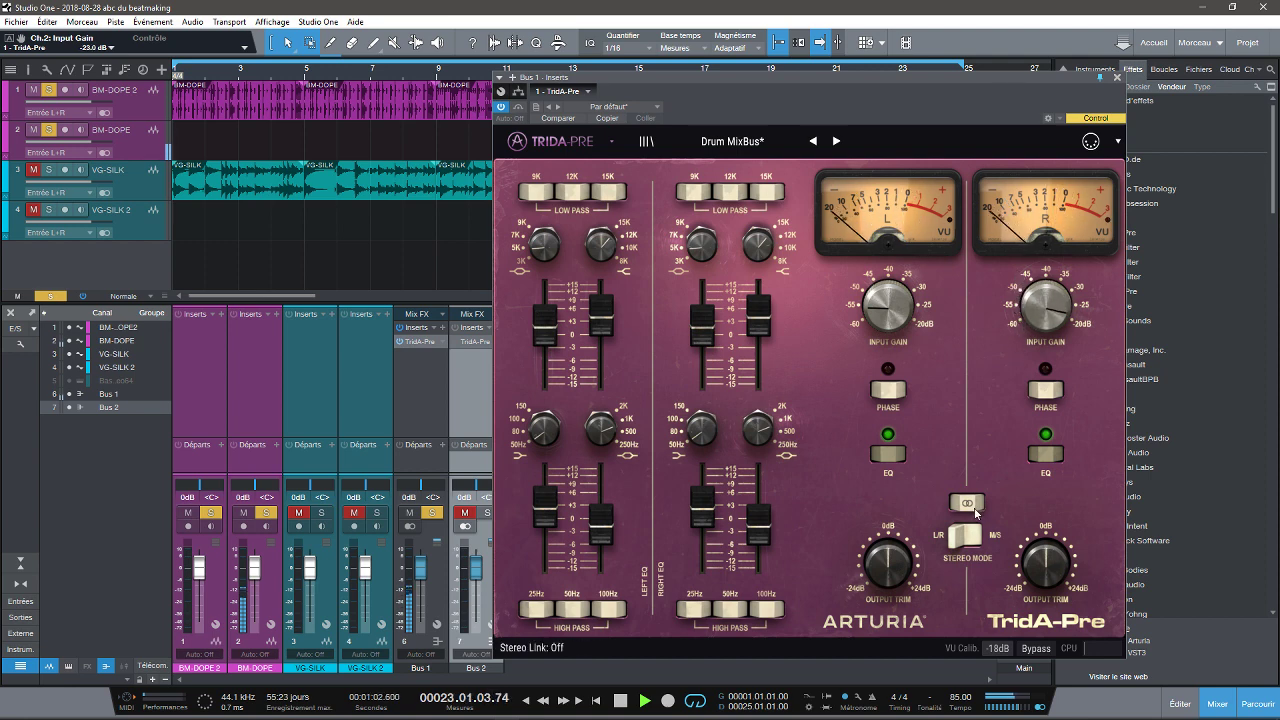
pyautogui.click(974, 510)
pyautogui.moveTo(1041, 321); pyautogui.dragTo(1053, 206)
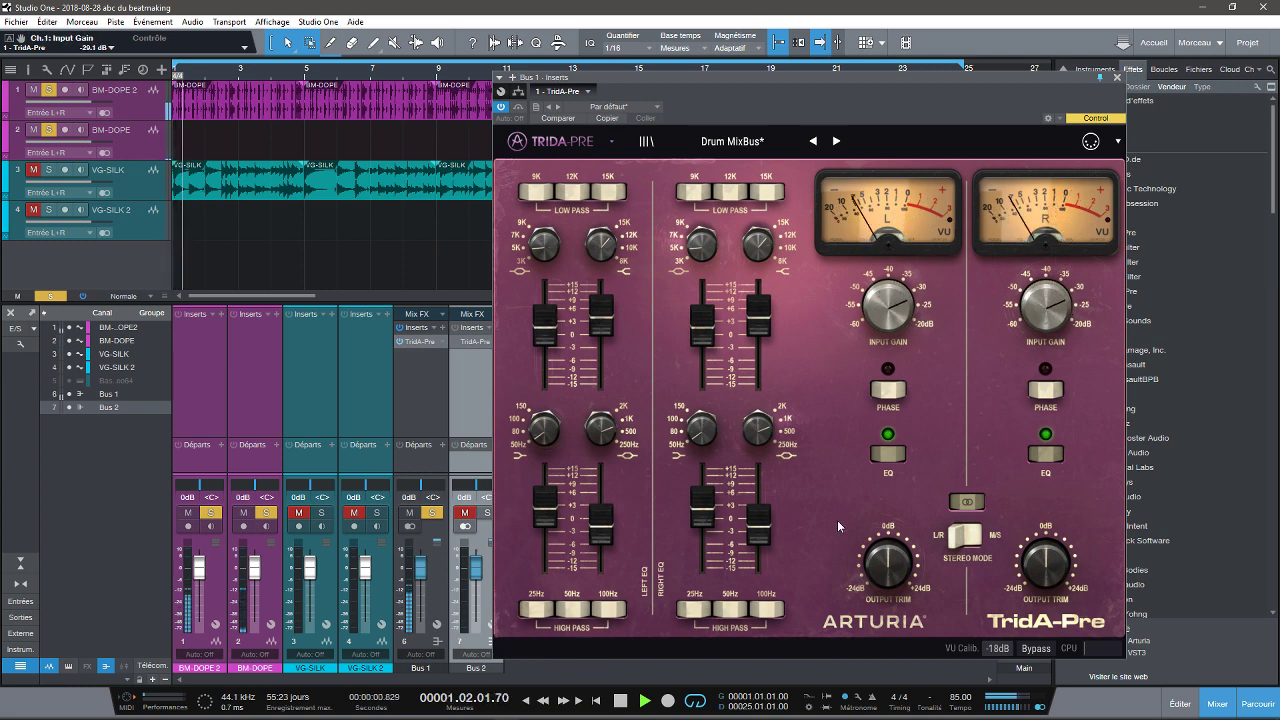
# Try the M/S stereo mode with the mid output trim at about -1 dB, and return to L/R mode.
pyautogui.click(965, 540)
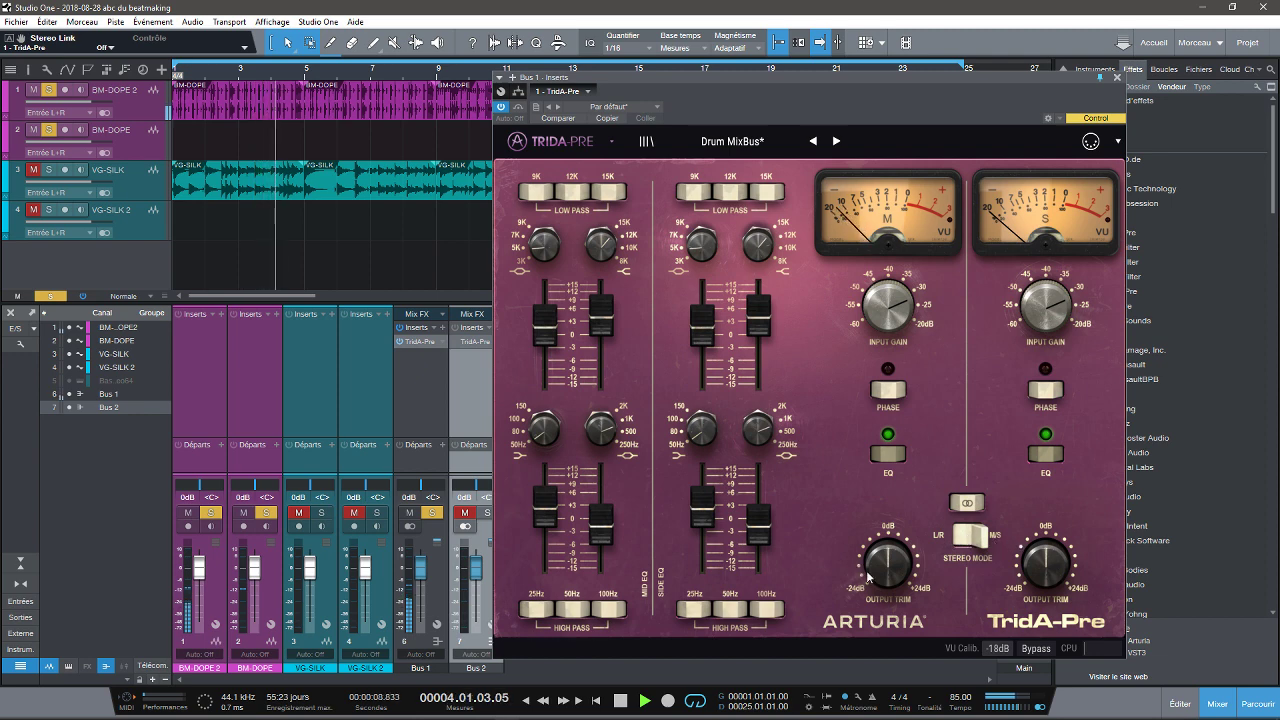
pyautogui.moveTo(880, 575)
pyautogui.mouseDown()
pyautogui.moveTo(875, 553)
pyautogui.moveTo(871, 609)
pyautogui.moveTo(861, 556)
pyautogui.moveTo(862, 571)
pyautogui.mouseUp()
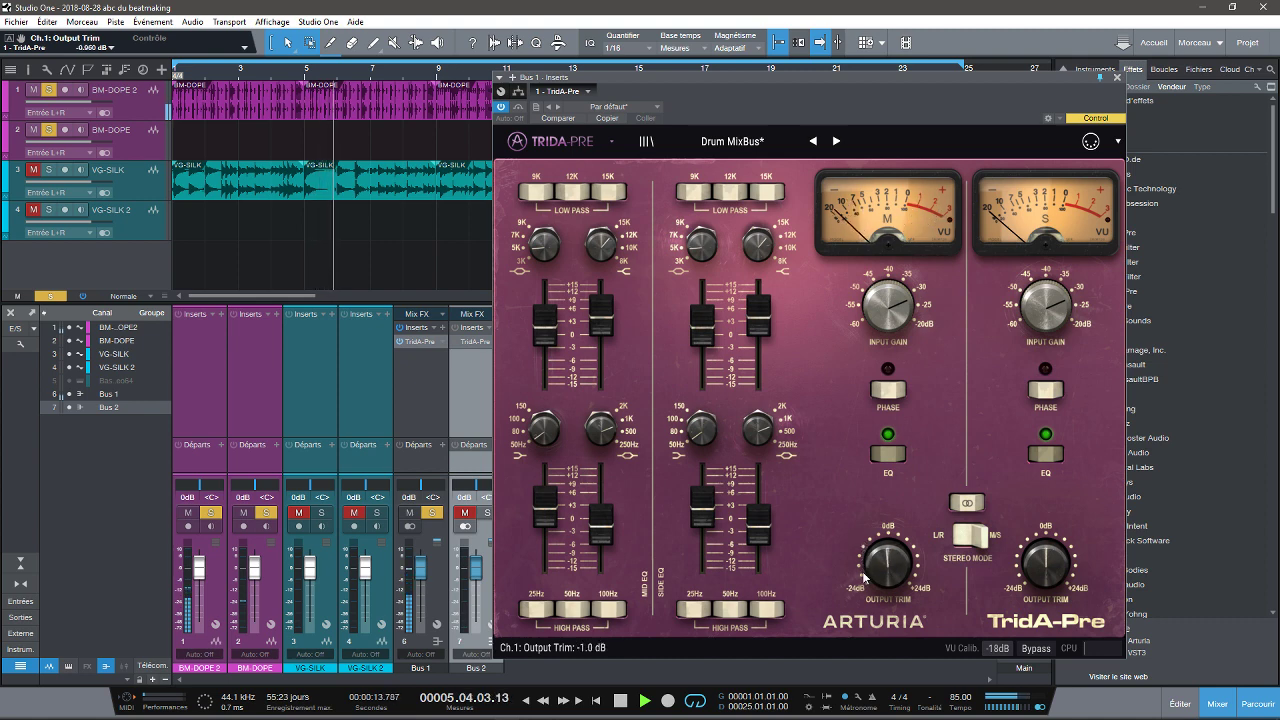
pyautogui.click(967, 535)
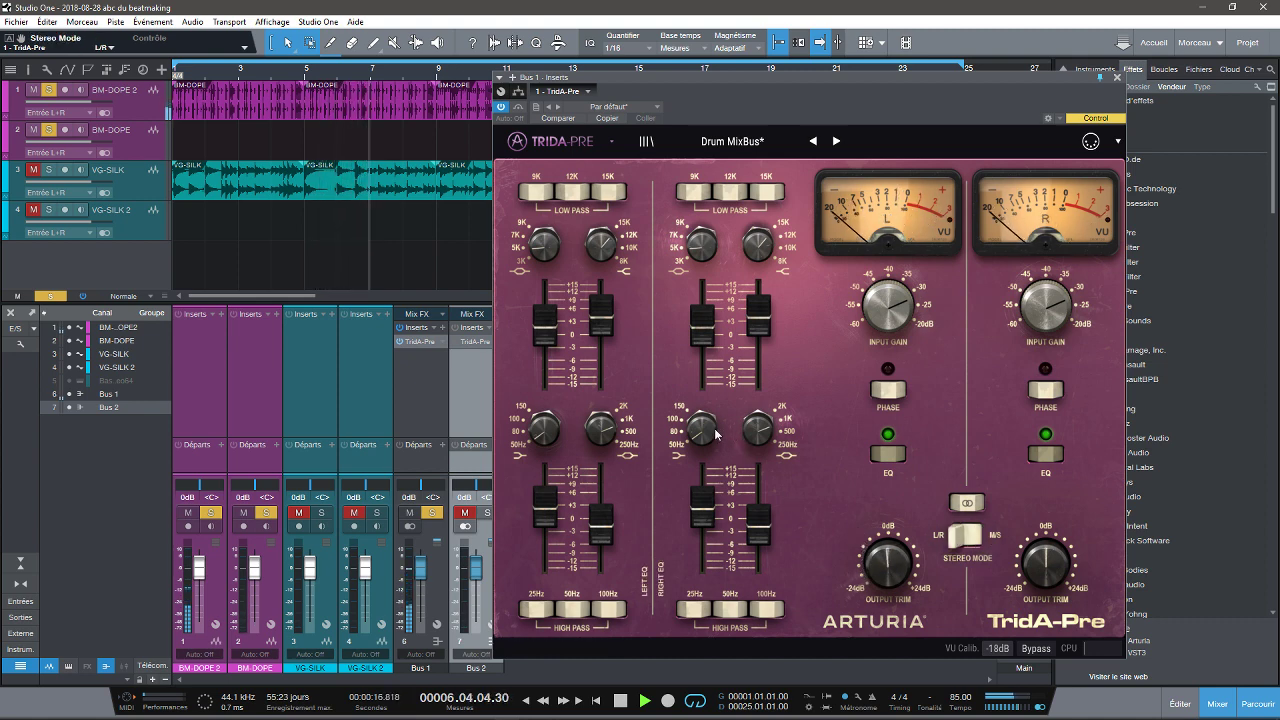
# Load the Drum Mid-Side Treat preset and raise the mid and side input gains to about -27 dB, trying the side output trim.
pyautogui.click(740, 141)
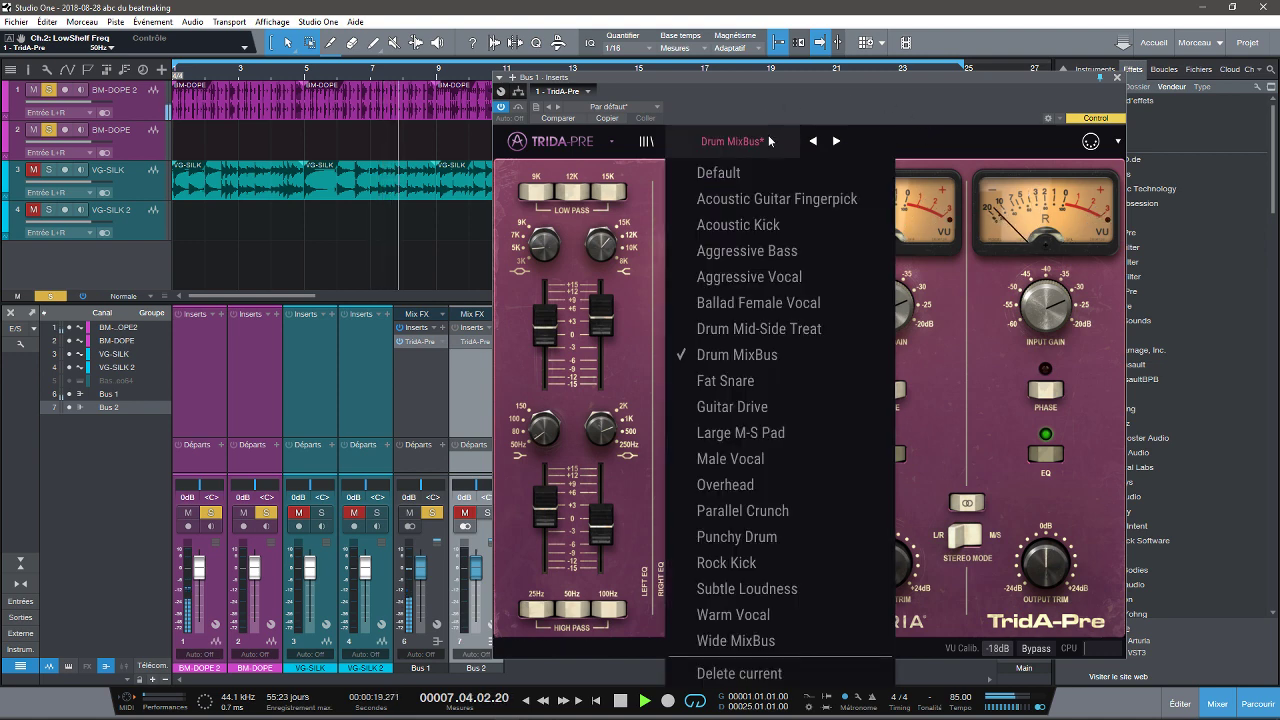
pyautogui.click(775, 332)
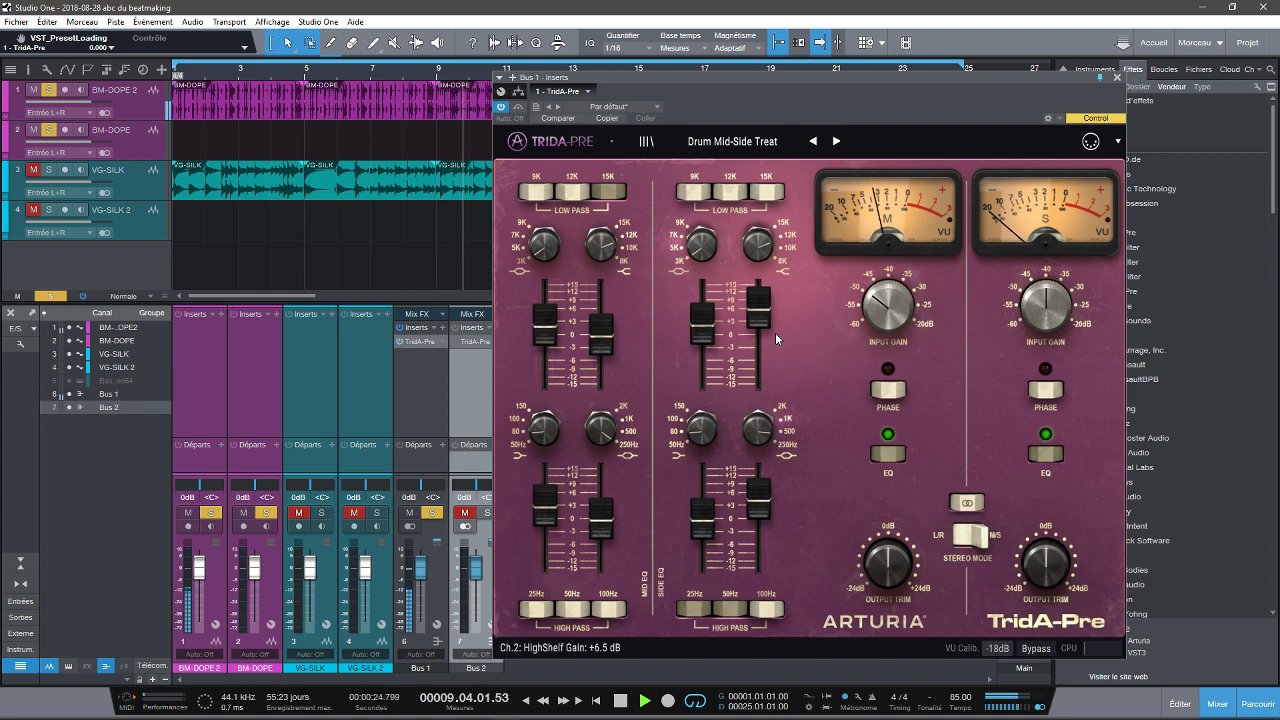
pyautogui.moveTo(886, 305); pyautogui.dragTo(876, 226)
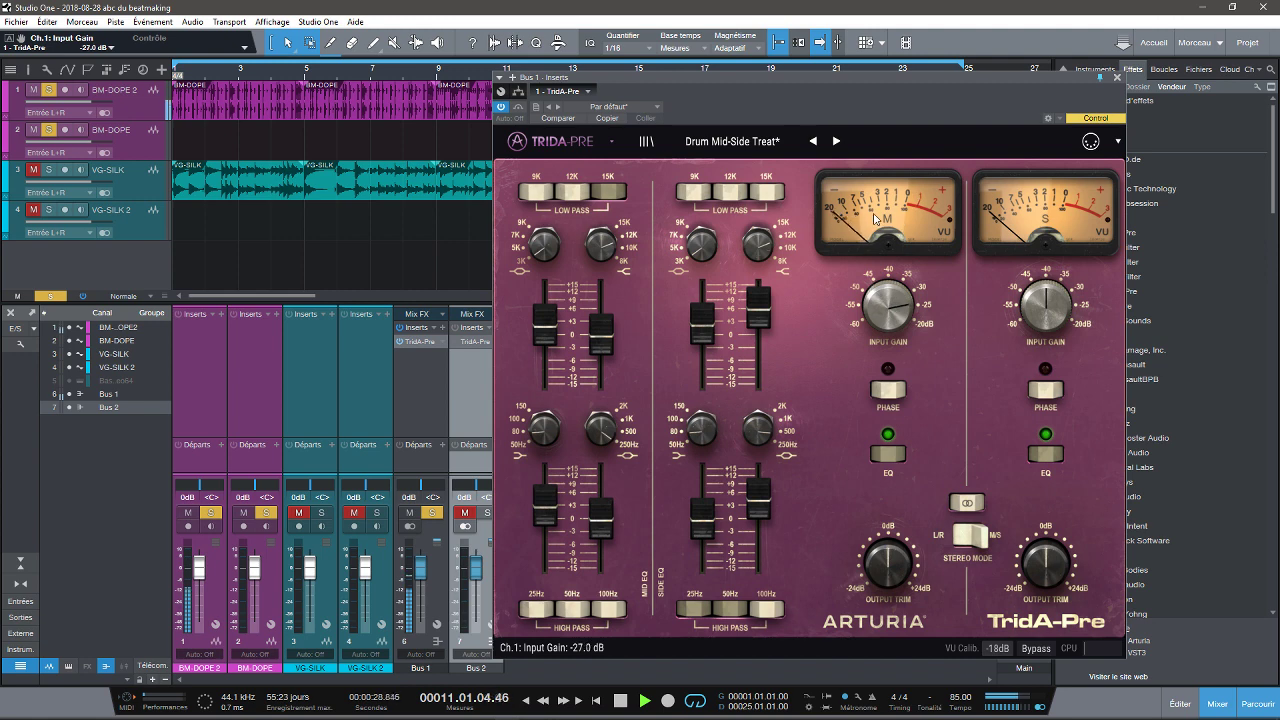
pyautogui.moveTo(1015, 278); pyautogui.dragTo(1008, 261)
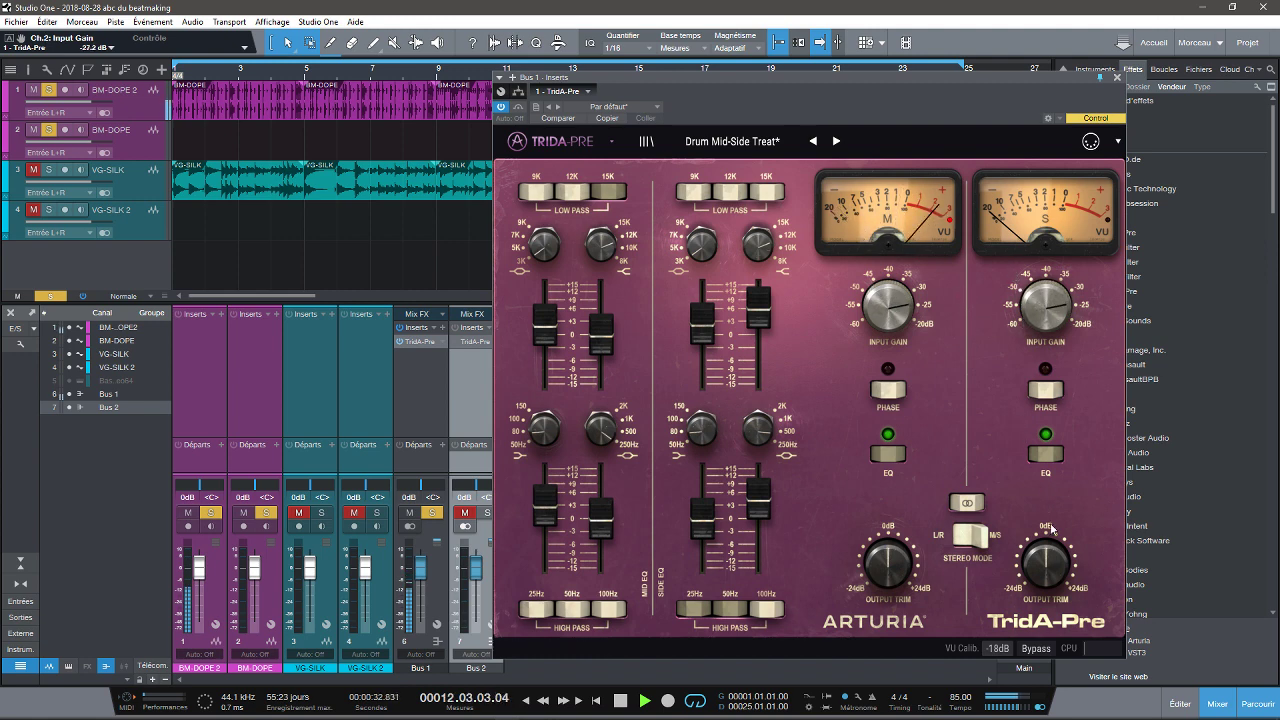
pyautogui.moveTo(1039, 565); pyautogui.dragTo(1036, 540)
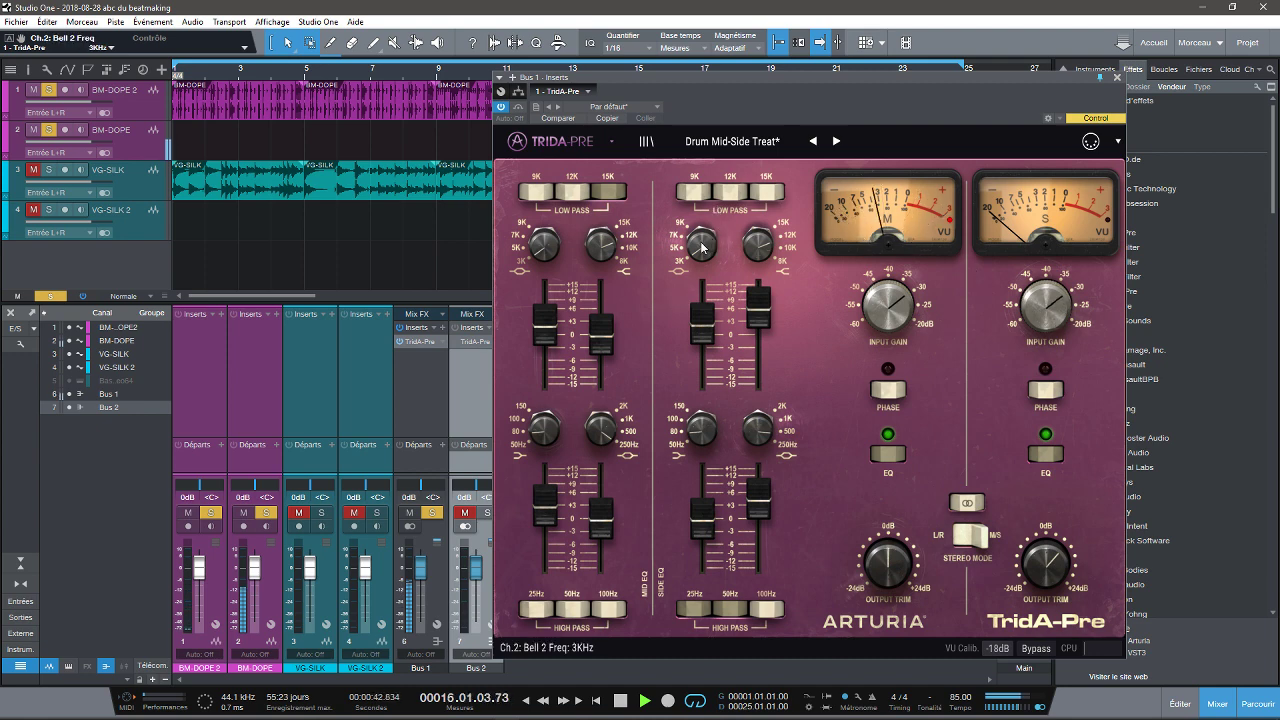
# Reload the Drum MixBus preset and raise its linked input gain by ear.
pyautogui.click(725, 147)
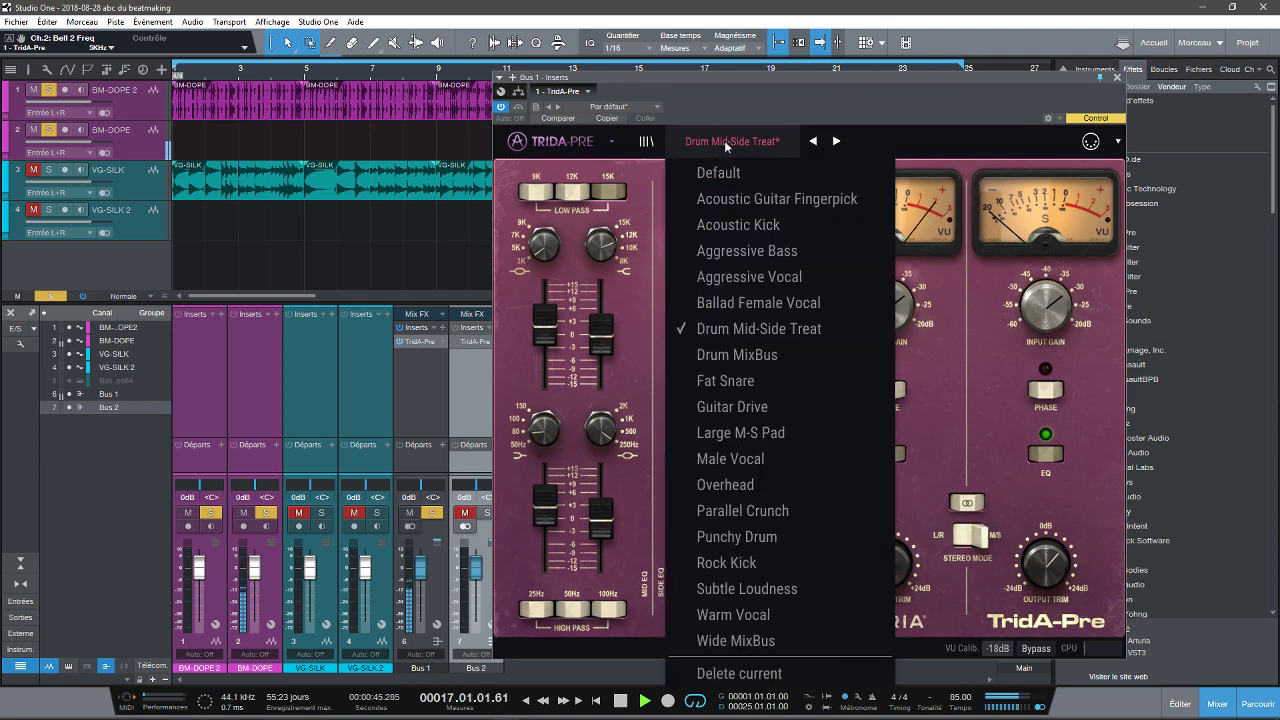
pyautogui.click(765, 356)
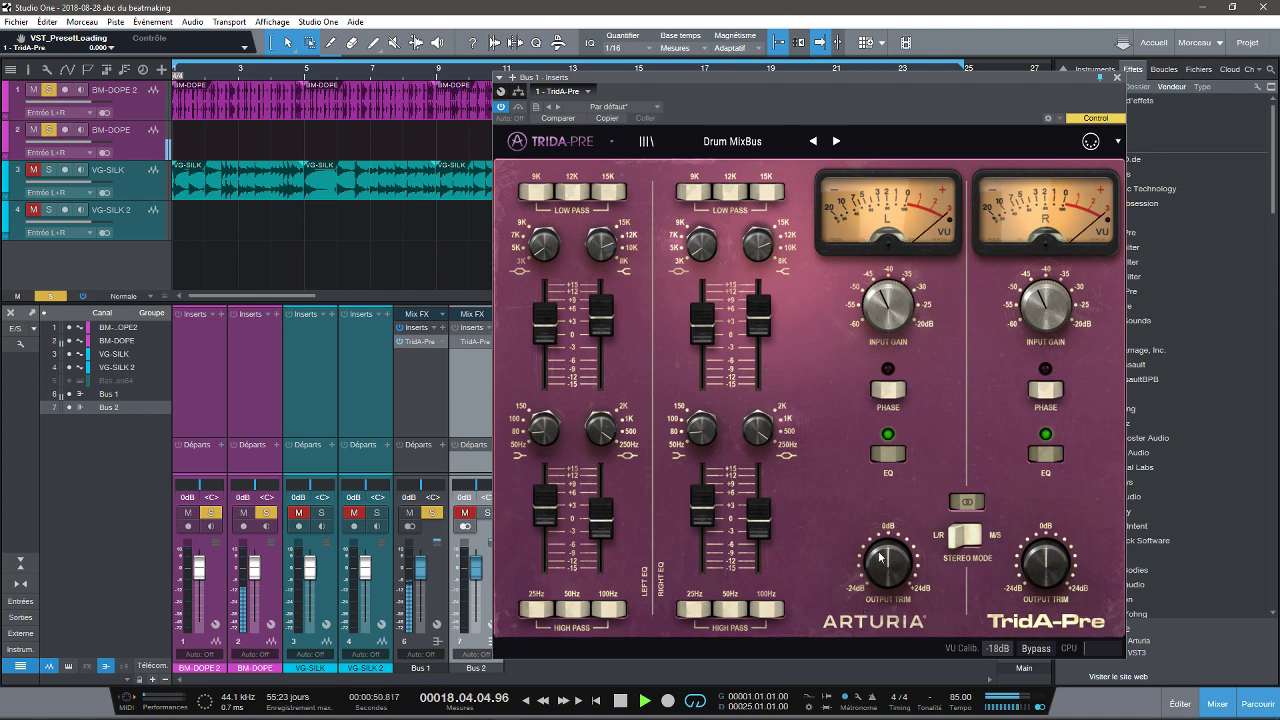
pyautogui.moveTo(866, 310); pyautogui.dragTo(867, 253)
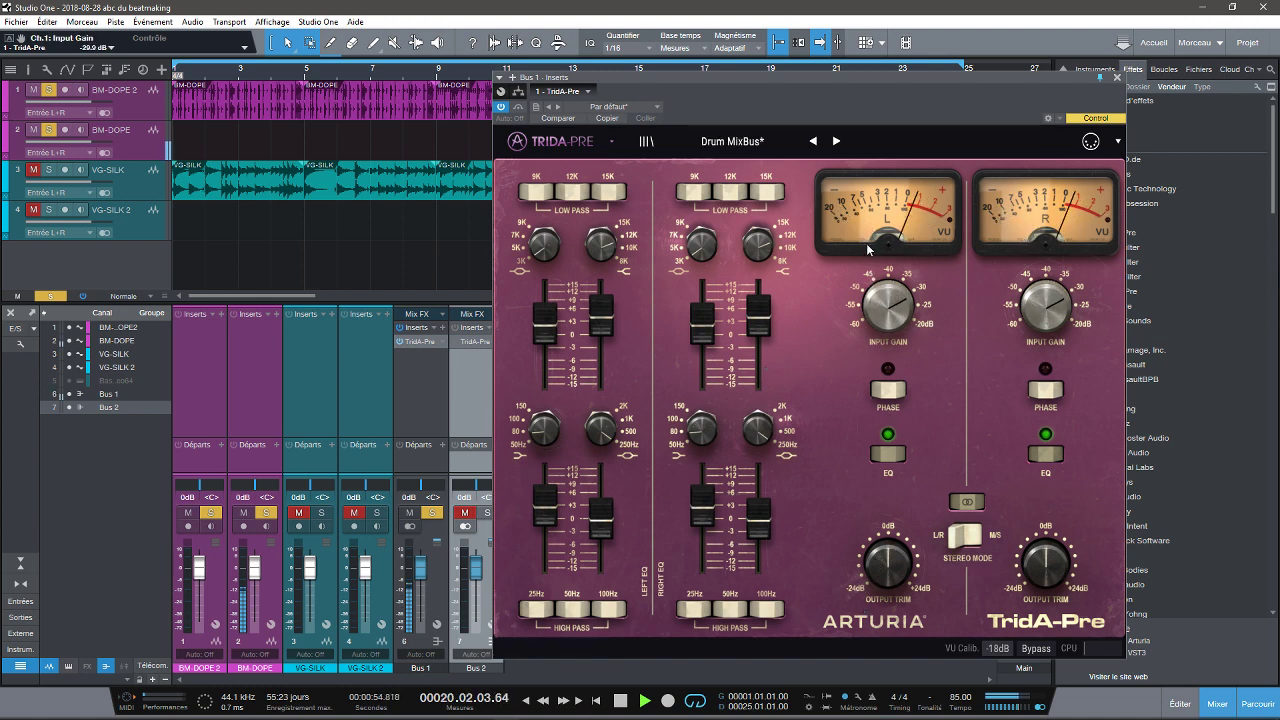
# Engage the 25, 50 and 100 Hz high-pass filters and the 9, 12 and 15 kHz low-pass filters on the linked channels.
pyautogui.click(537, 609)
pyautogui.click(583, 609)
pyautogui.click(608, 609)
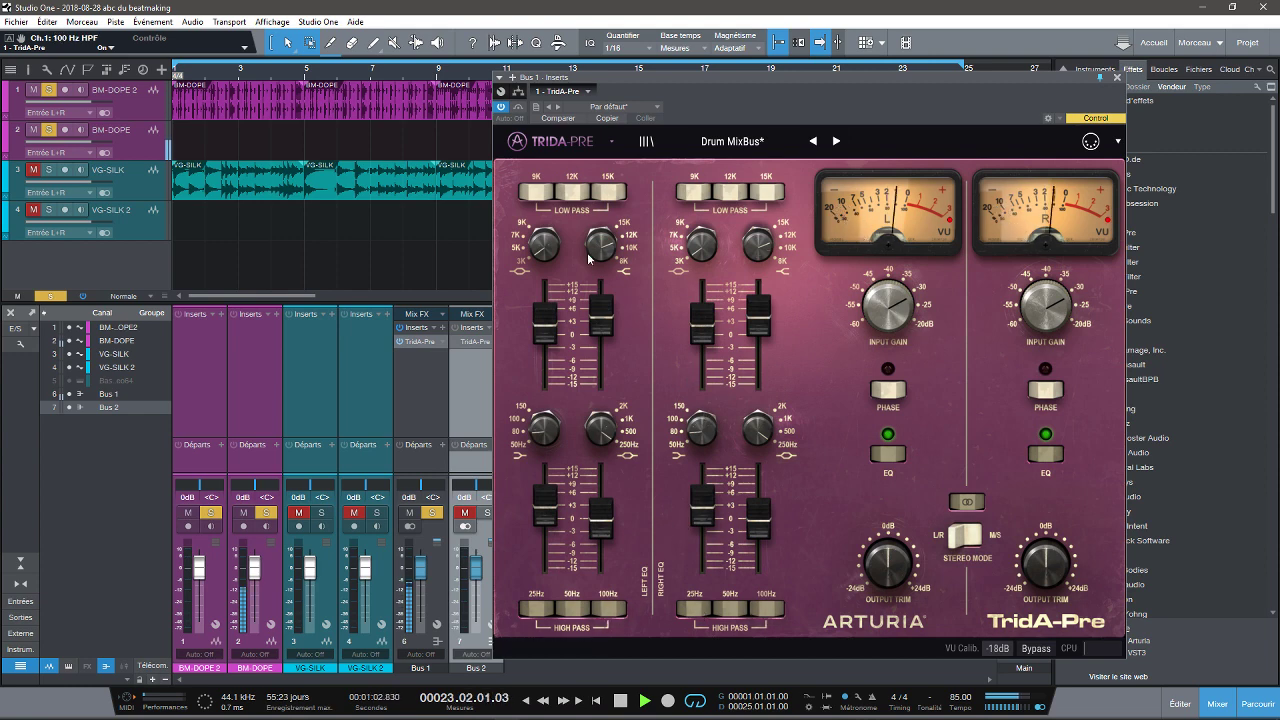
pyautogui.click(537, 192)
pyautogui.click(571, 192)
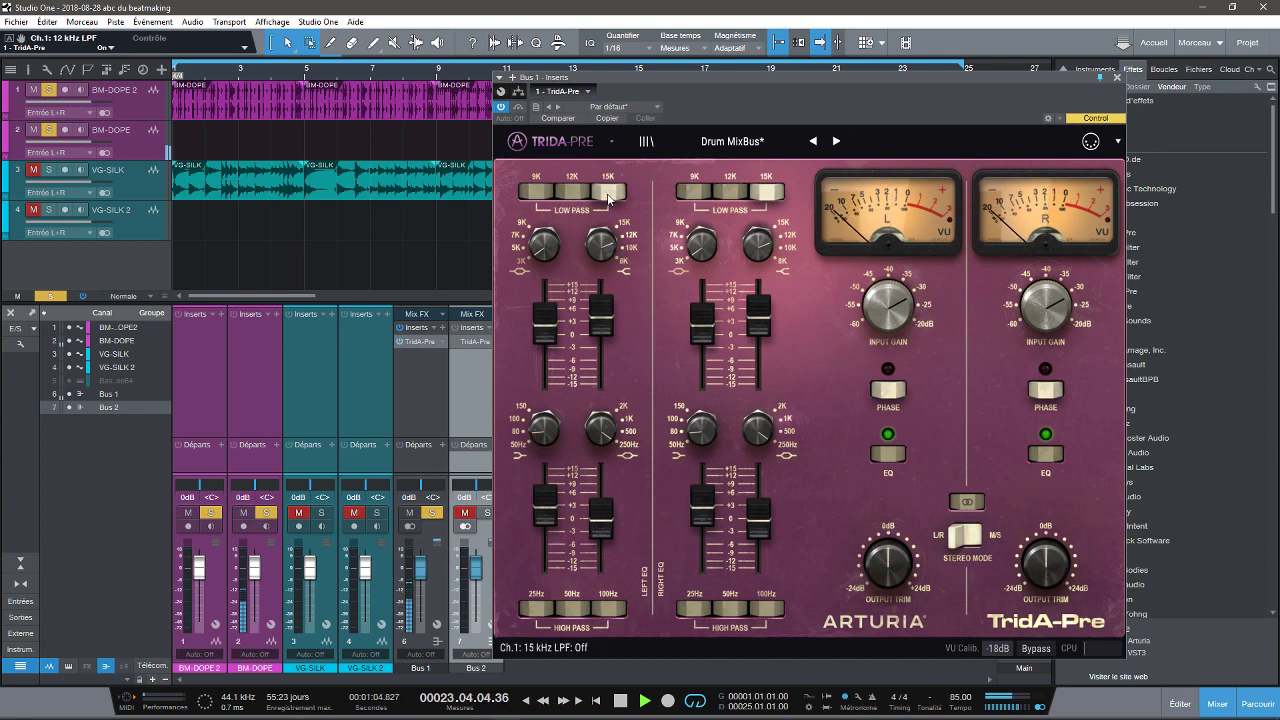
pyautogui.click(608, 192)
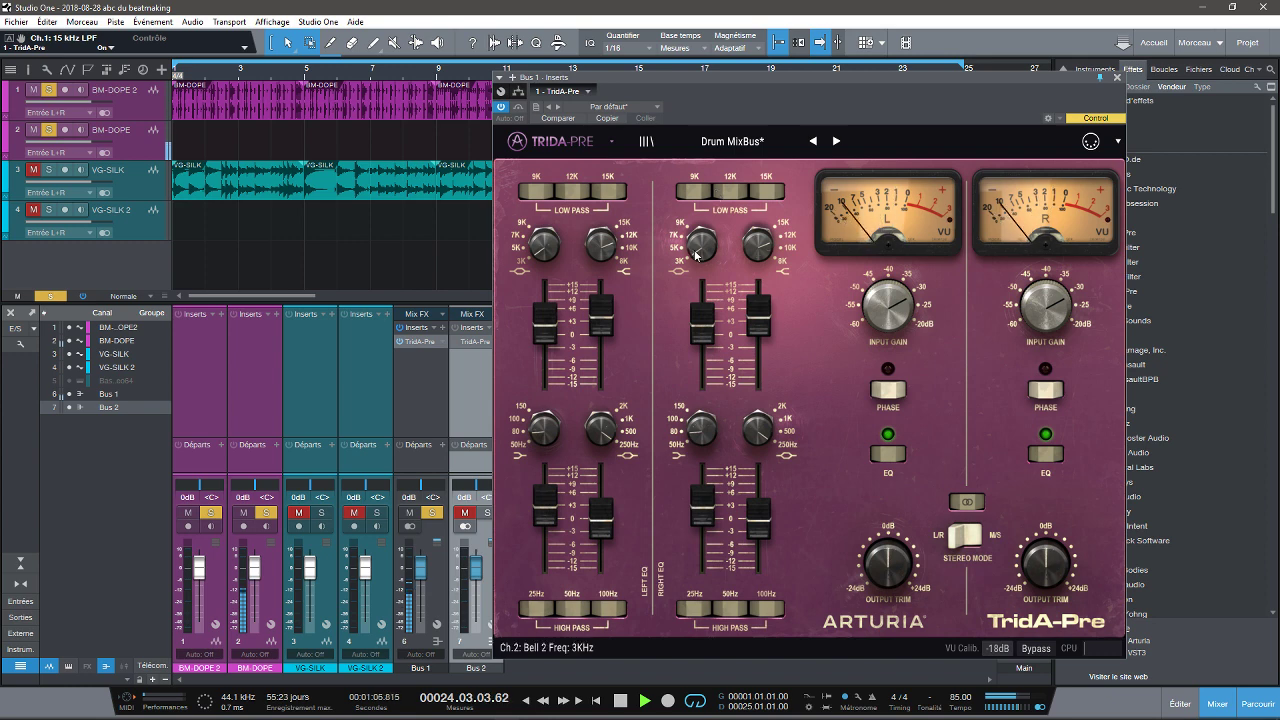
# Switch off all the low-pass and high-pass filters on the linked channels.
pyautogui.click(603, 192)
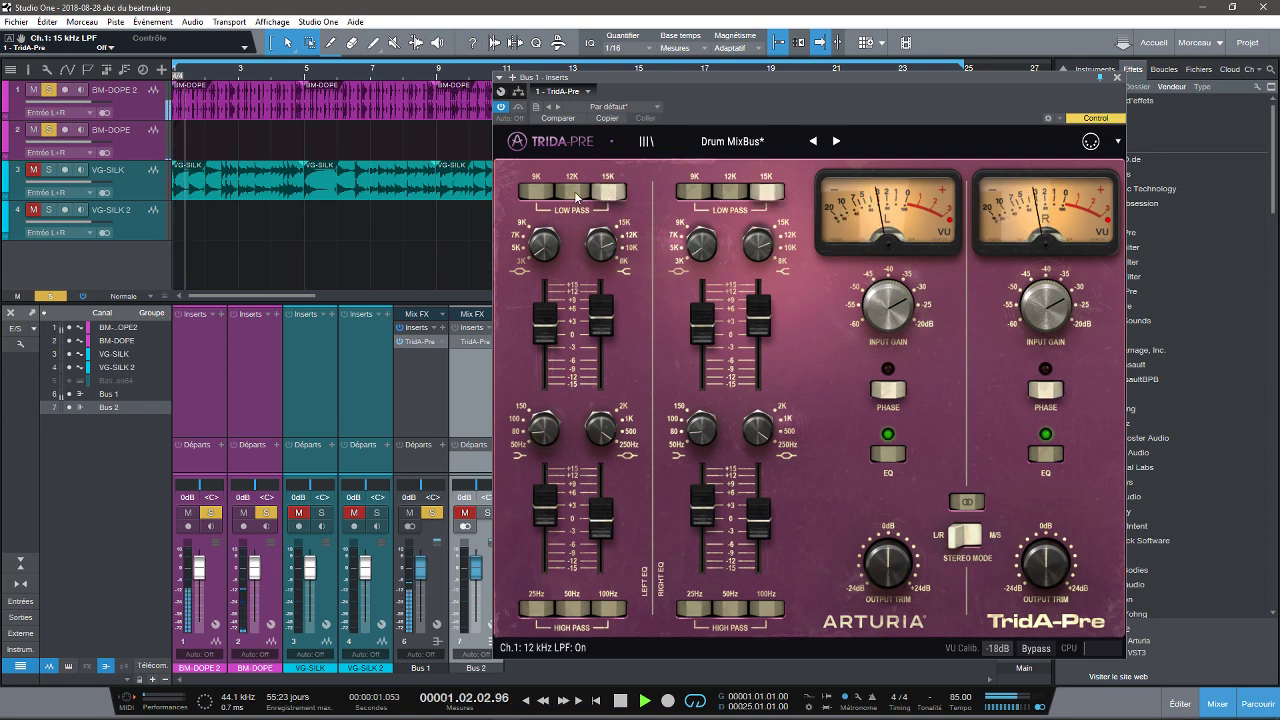
pyautogui.click(574, 191)
pyautogui.click(541, 190)
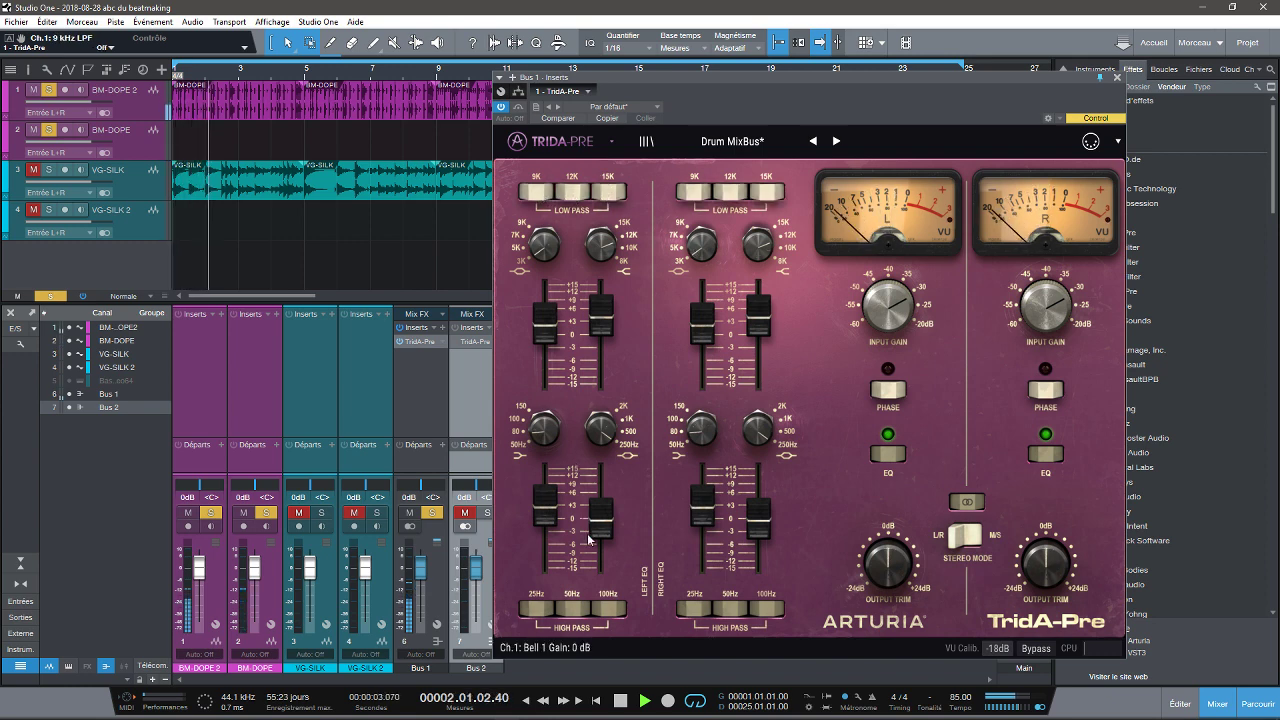
pyautogui.click(608, 608)
pyautogui.click(572, 608)
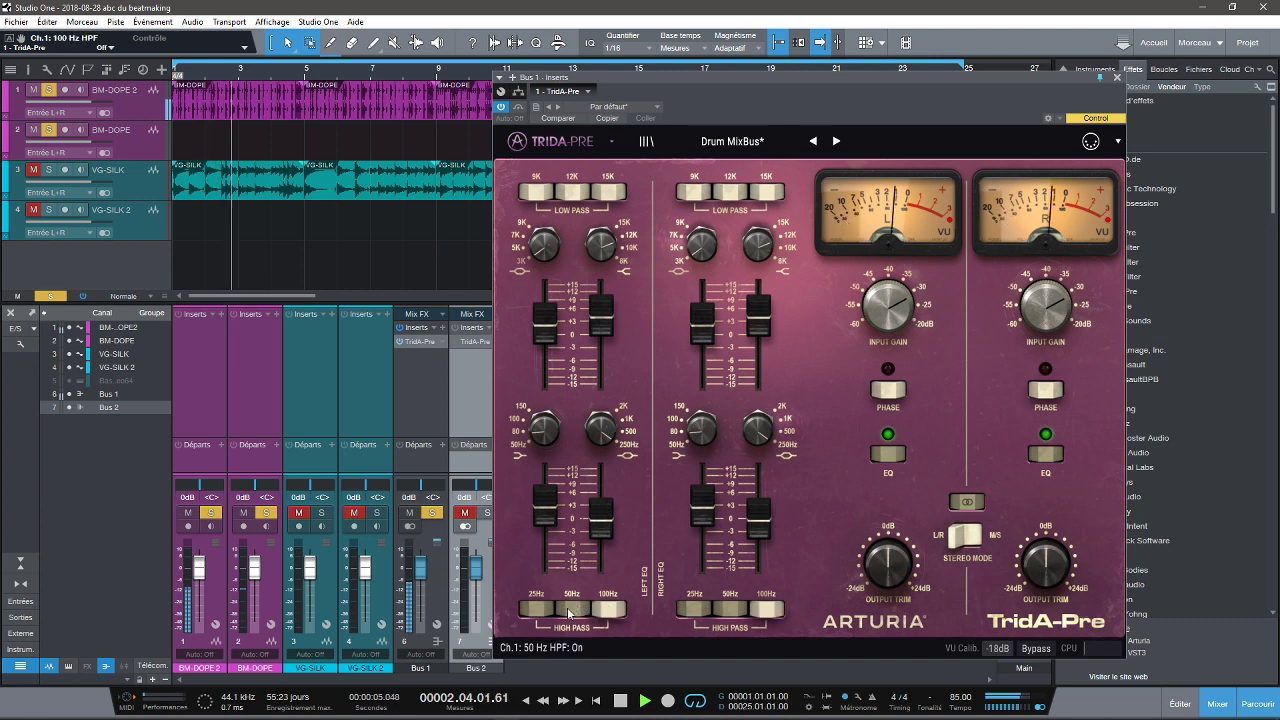
pyautogui.click(532, 609)
pyautogui.click(524, 612)
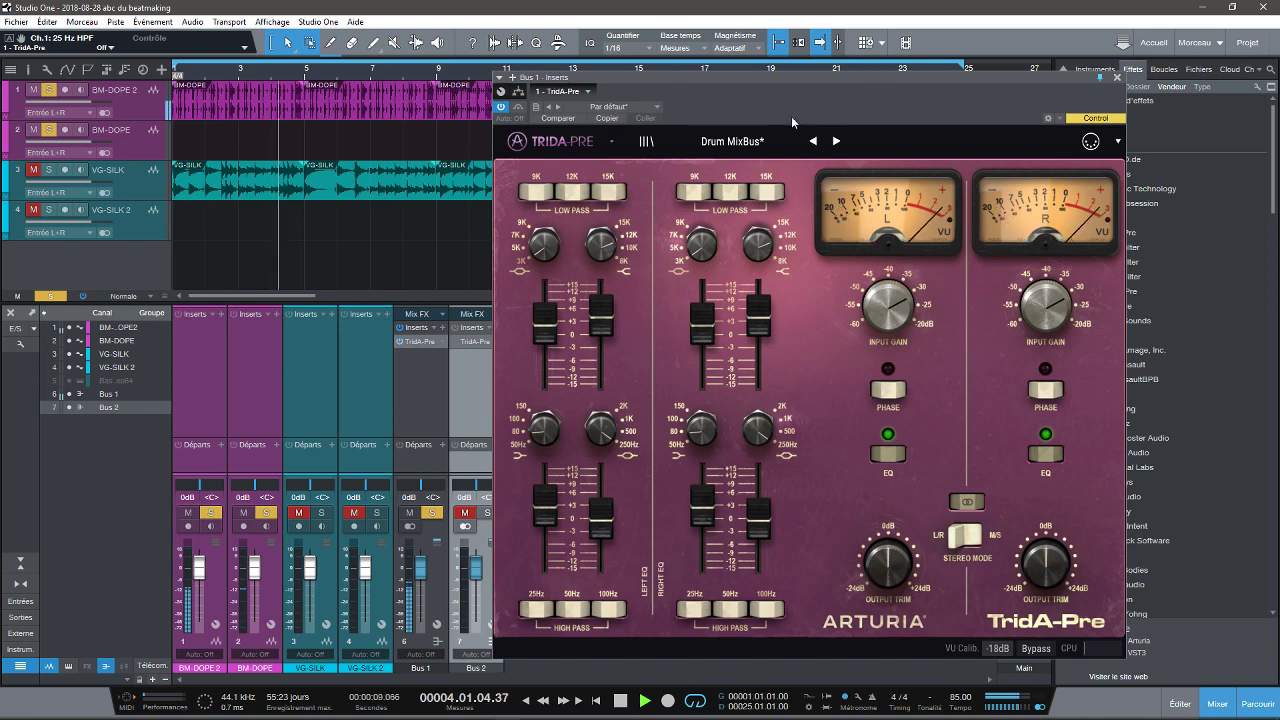
# Audition the Parallel Crunch preset on the drum bus.
pyautogui.click(735, 141)
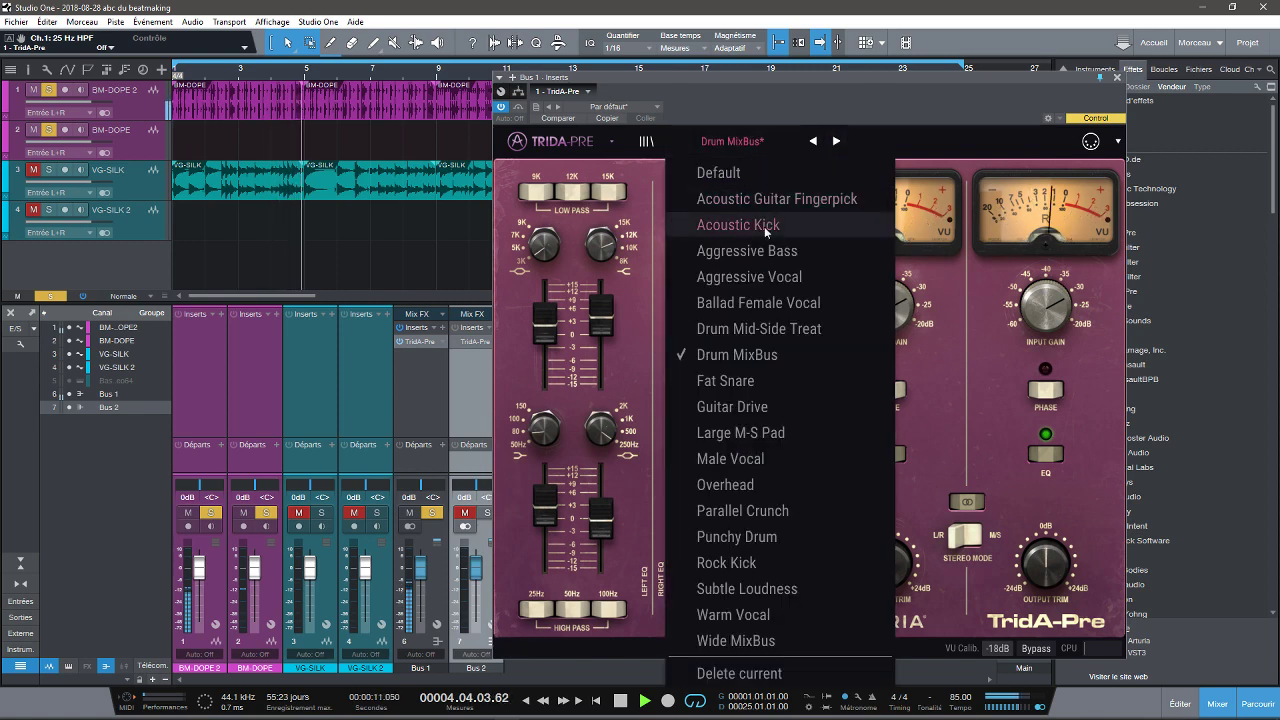
pyautogui.click(752, 510)
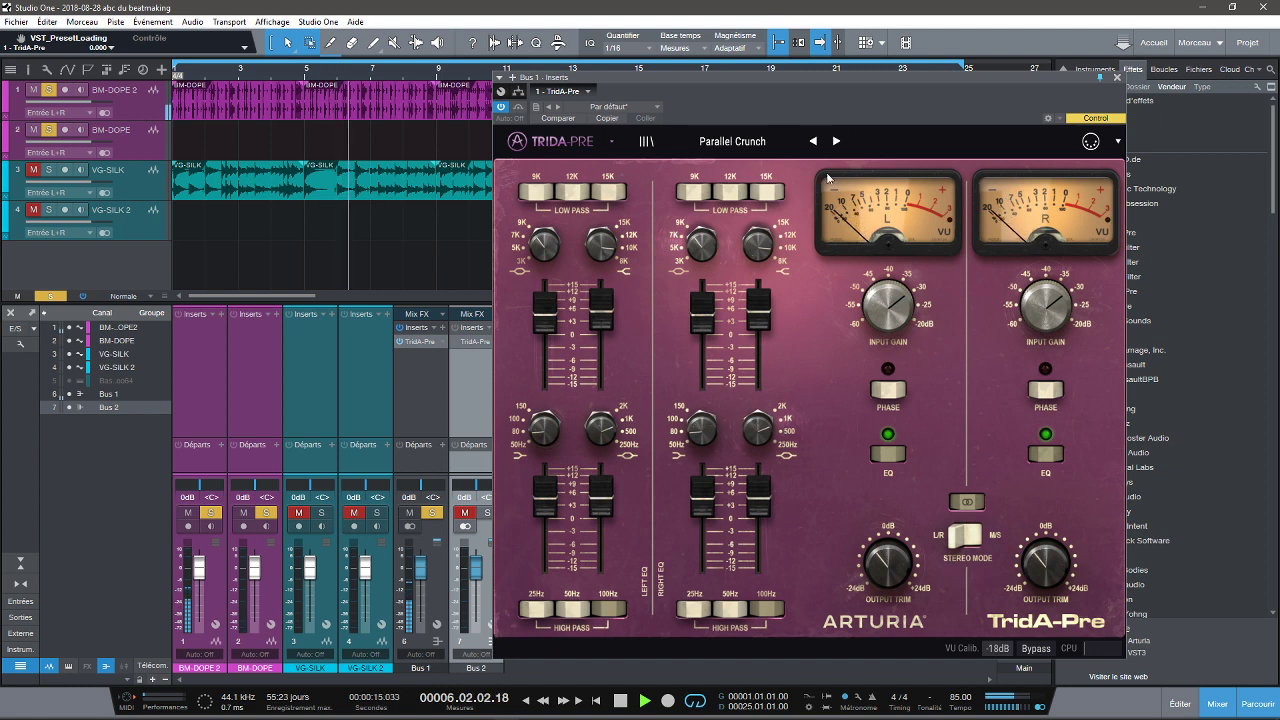
# Load the Punchy Drum preset and set its linked output trim to about -1.5 dB and input gain to about -36.8 dB.
pyautogui.click(735, 141)
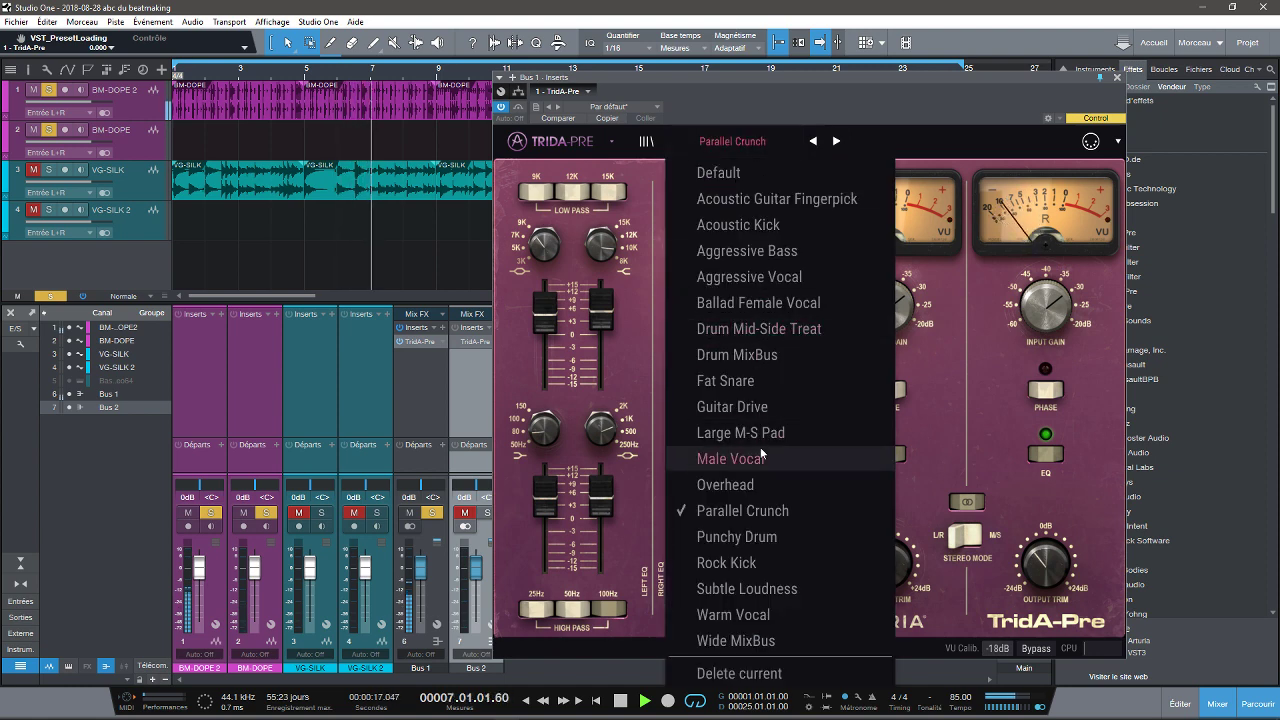
pyautogui.click(760, 538)
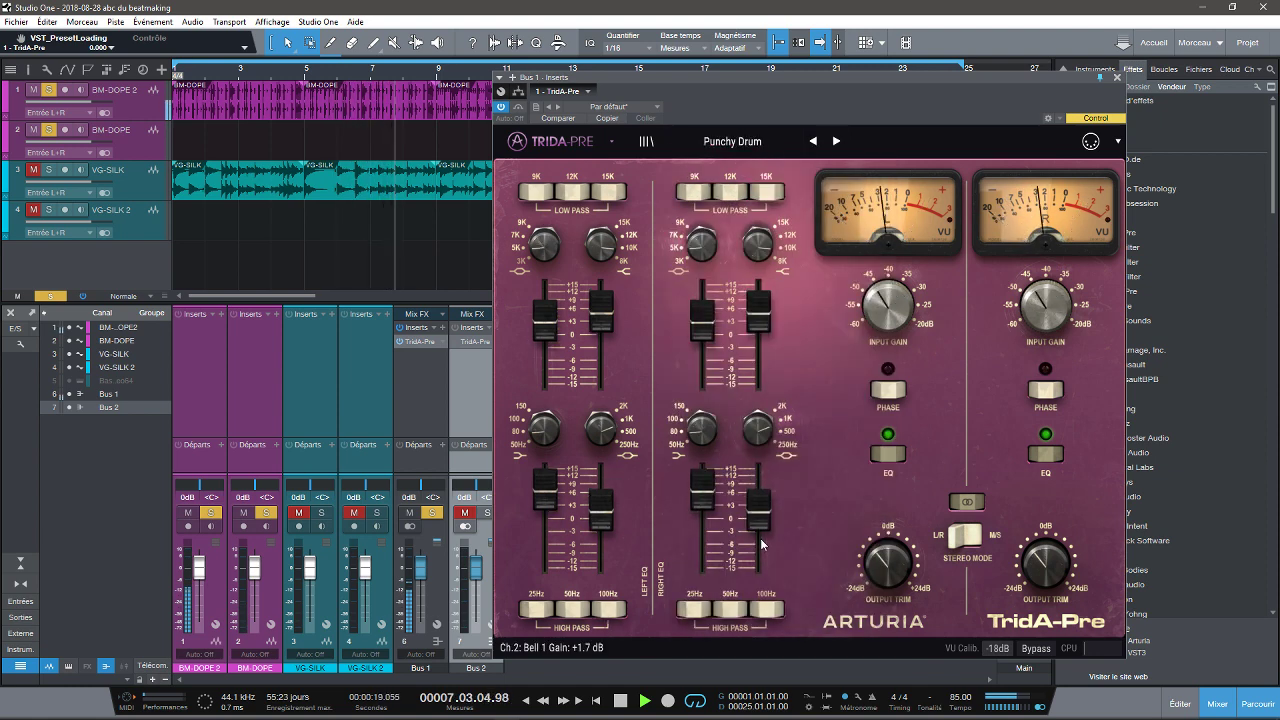
pyautogui.moveTo(900, 567); pyautogui.dragTo(900, 554)
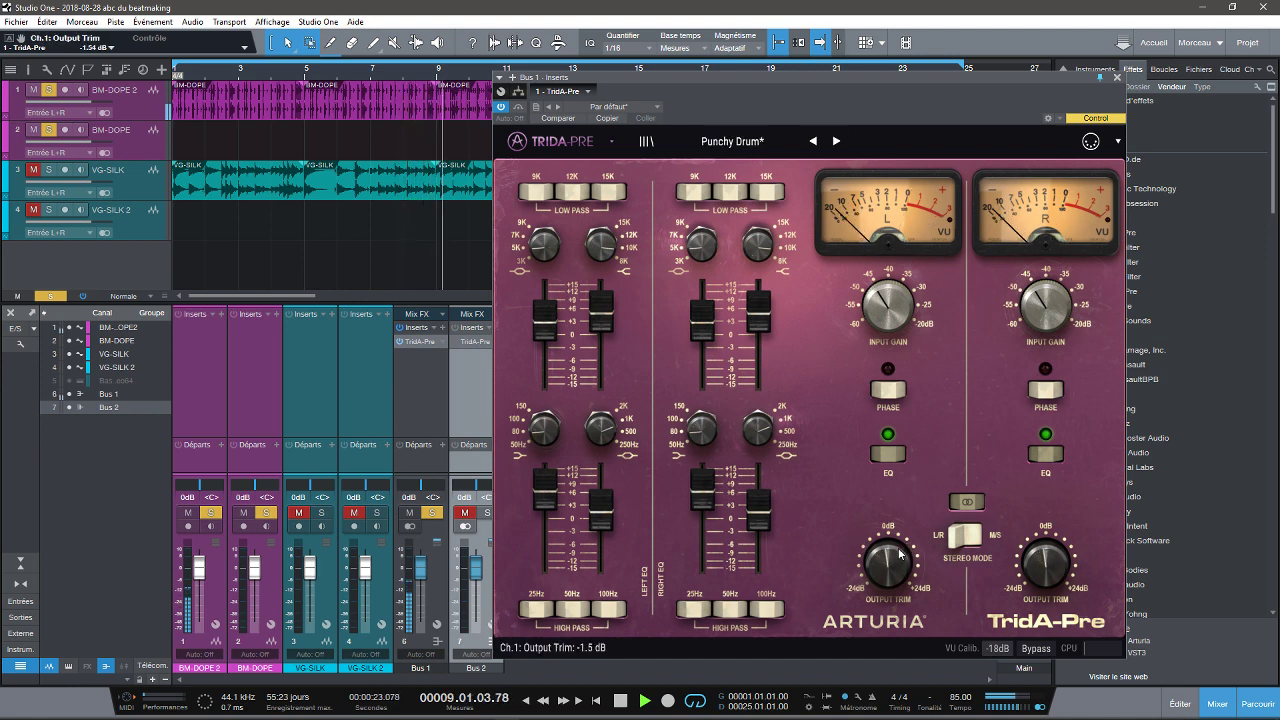
pyautogui.moveTo(886, 306); pyautogui.dragTo(885, 287)
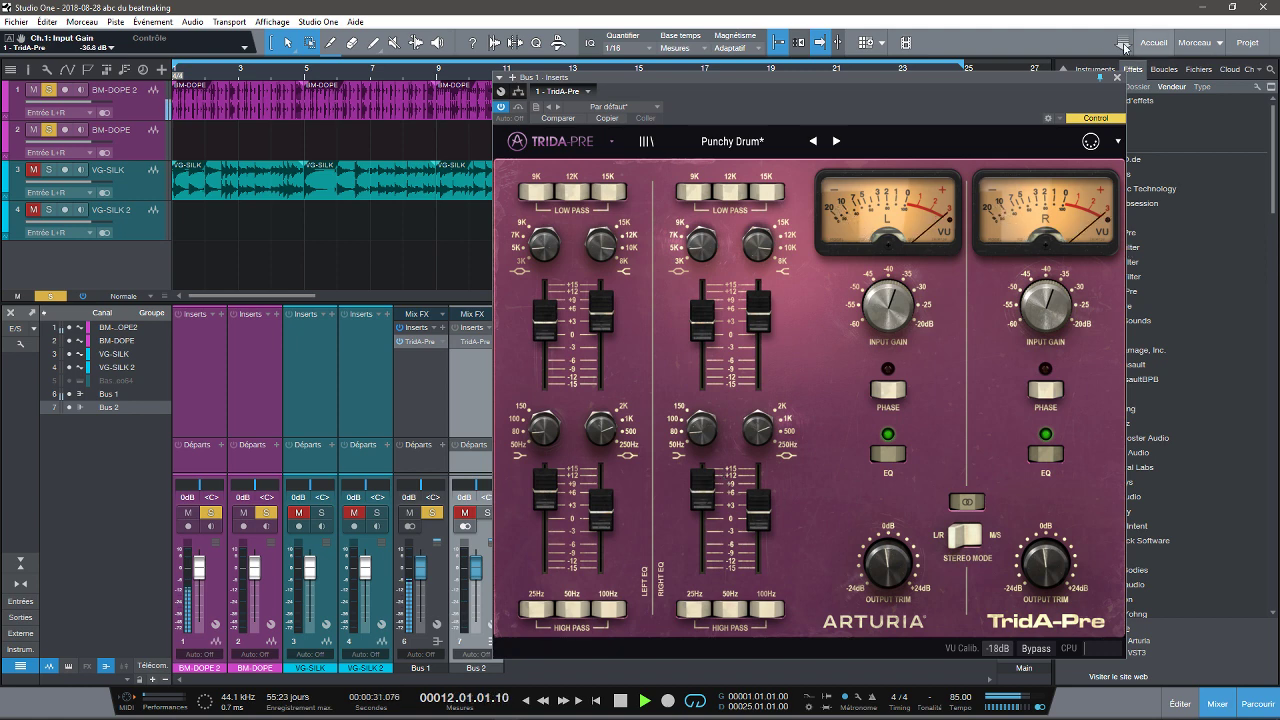
# Close the TridA-Pre window of Bus 1 and solo Bus 2 in place of Bus 1.
pyautogui.click(1118, 77)
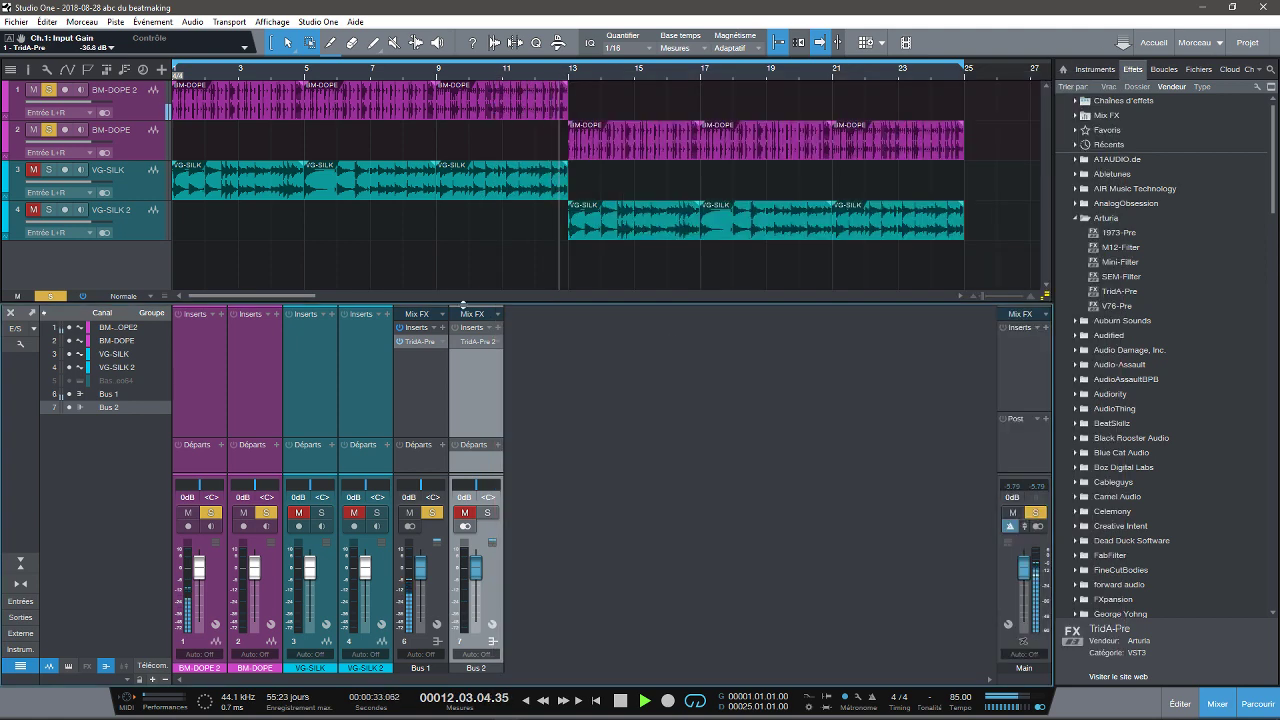
pyautogui.click(432, 512)
pyautogui.click(487, 512)
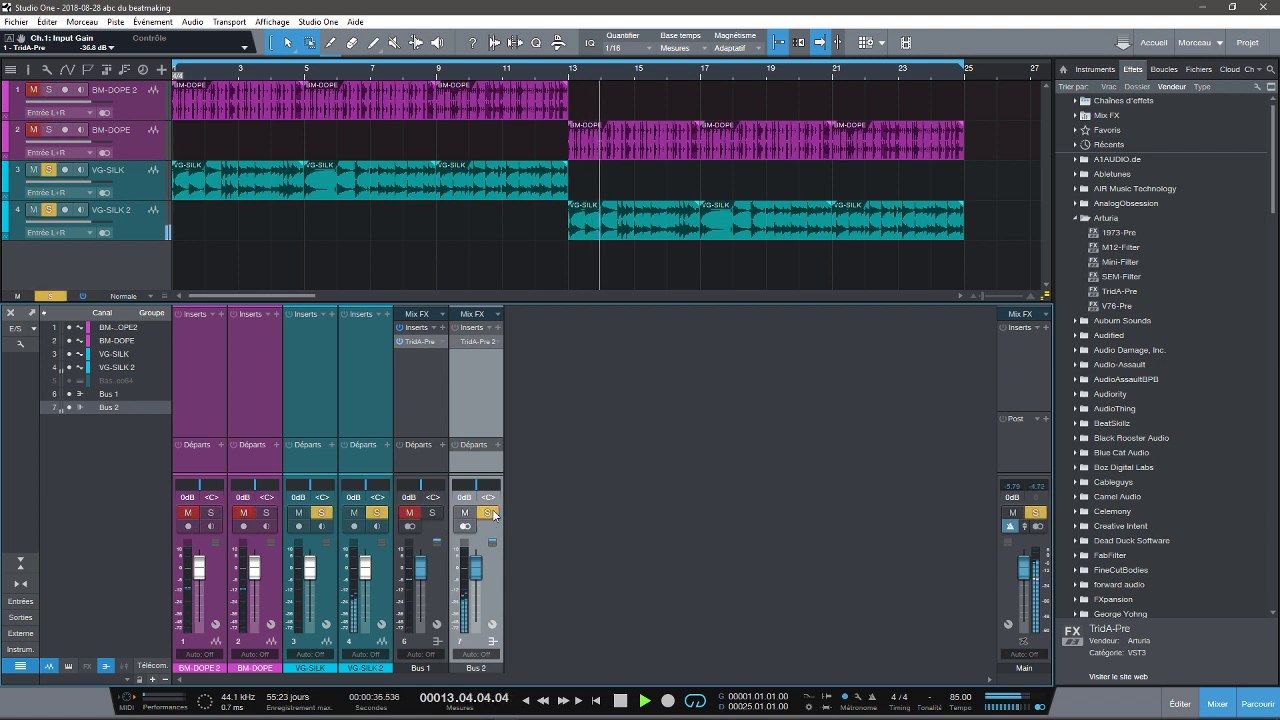
# Open the TridA-Pre on Bus 2 and compare its sound bypassed and active.
pyautogui.click(483, 344)
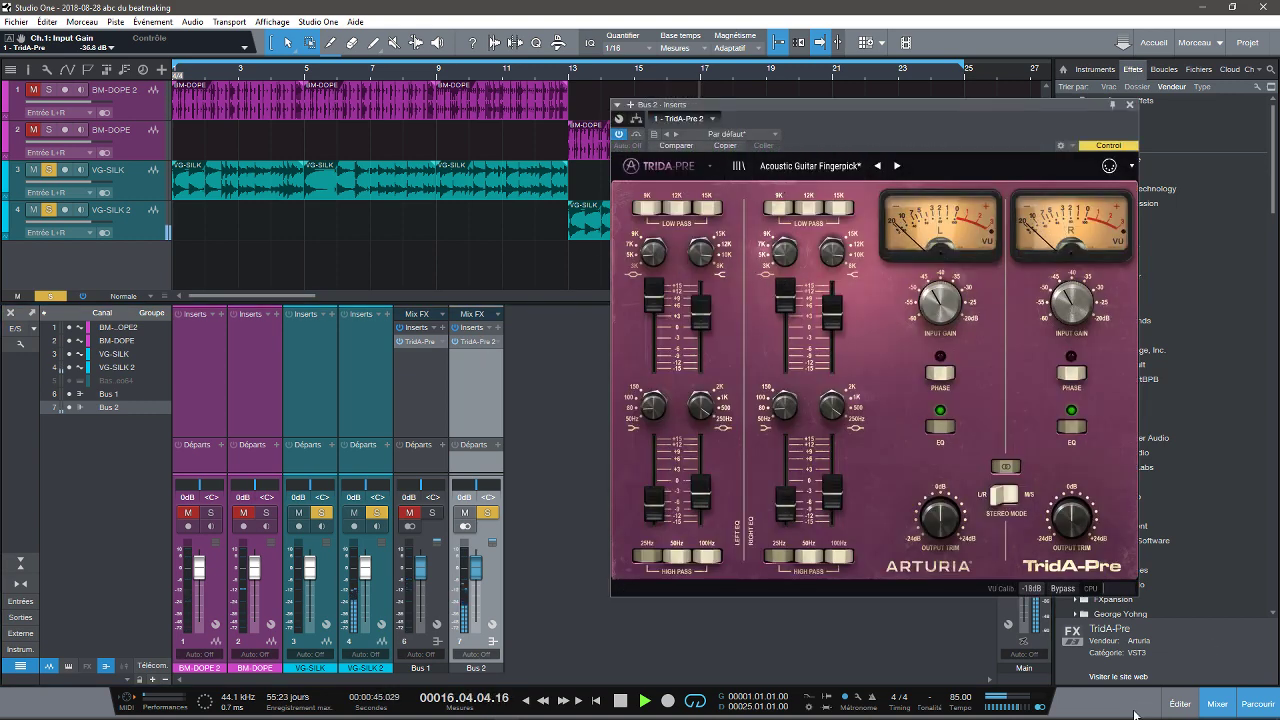
pyautogui.click(1062, 589)
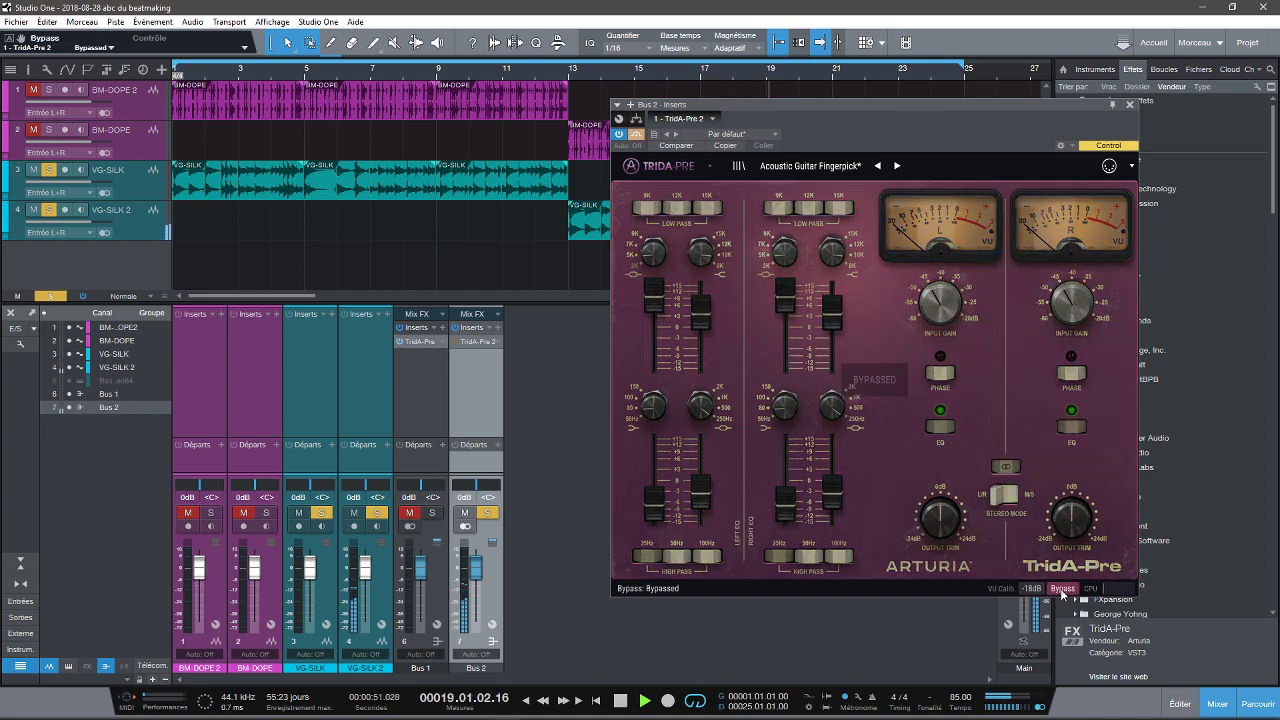
pyautogui.click(1062, 589)
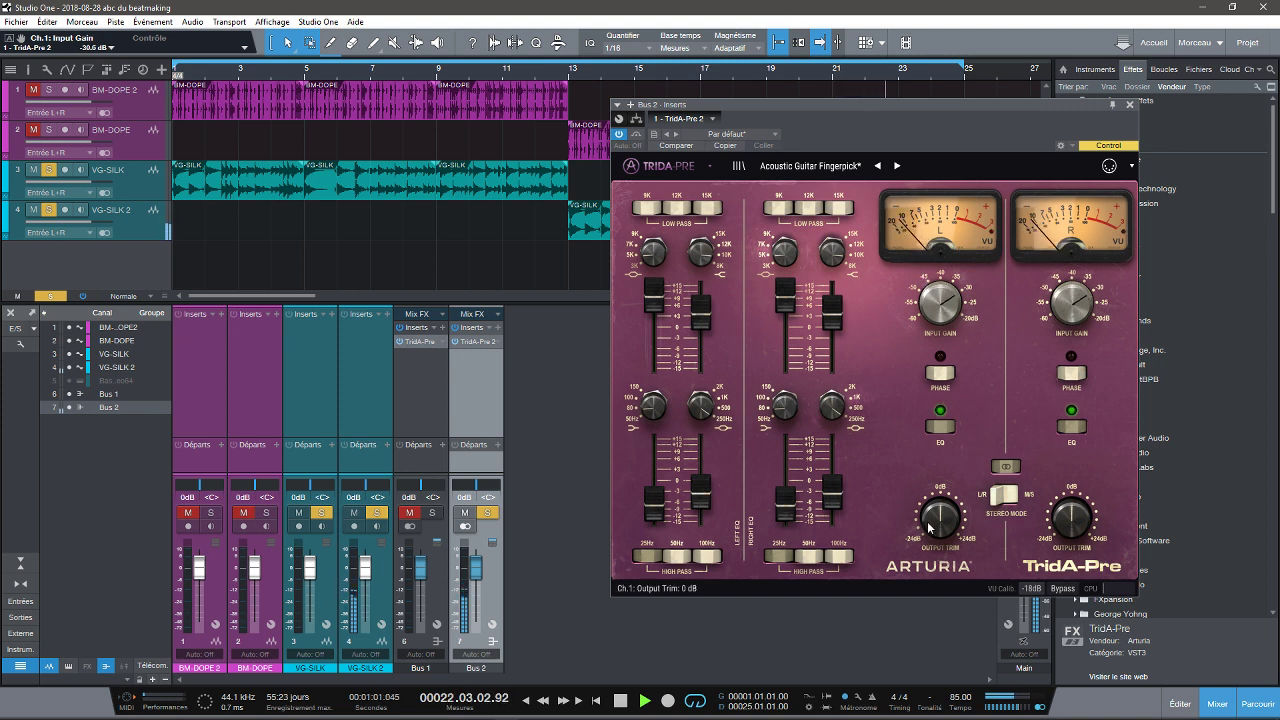
# Unsolo Bus 2 and lower the linked TridA-Pre output trims to about -5.6 dB on Bus 1 and about -2.7 dB on Bus 2.
pyautogui.click(486, 514)
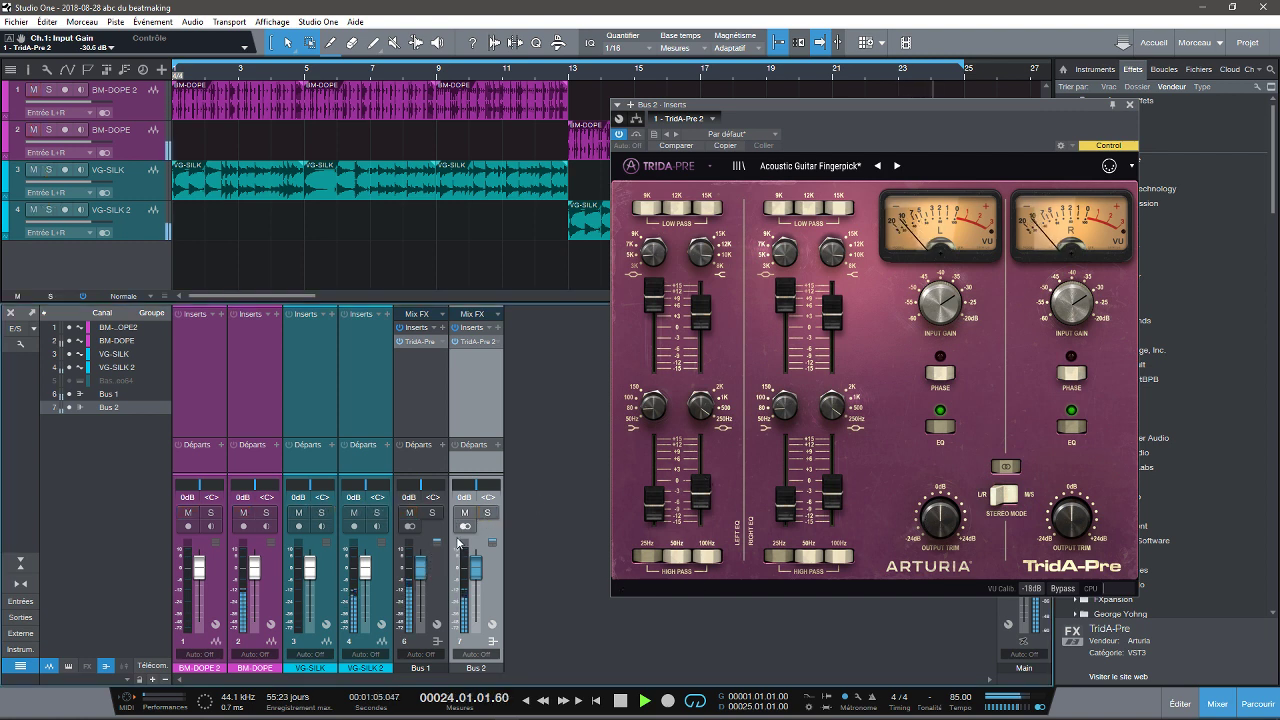
pyautogui.click(420, 343)
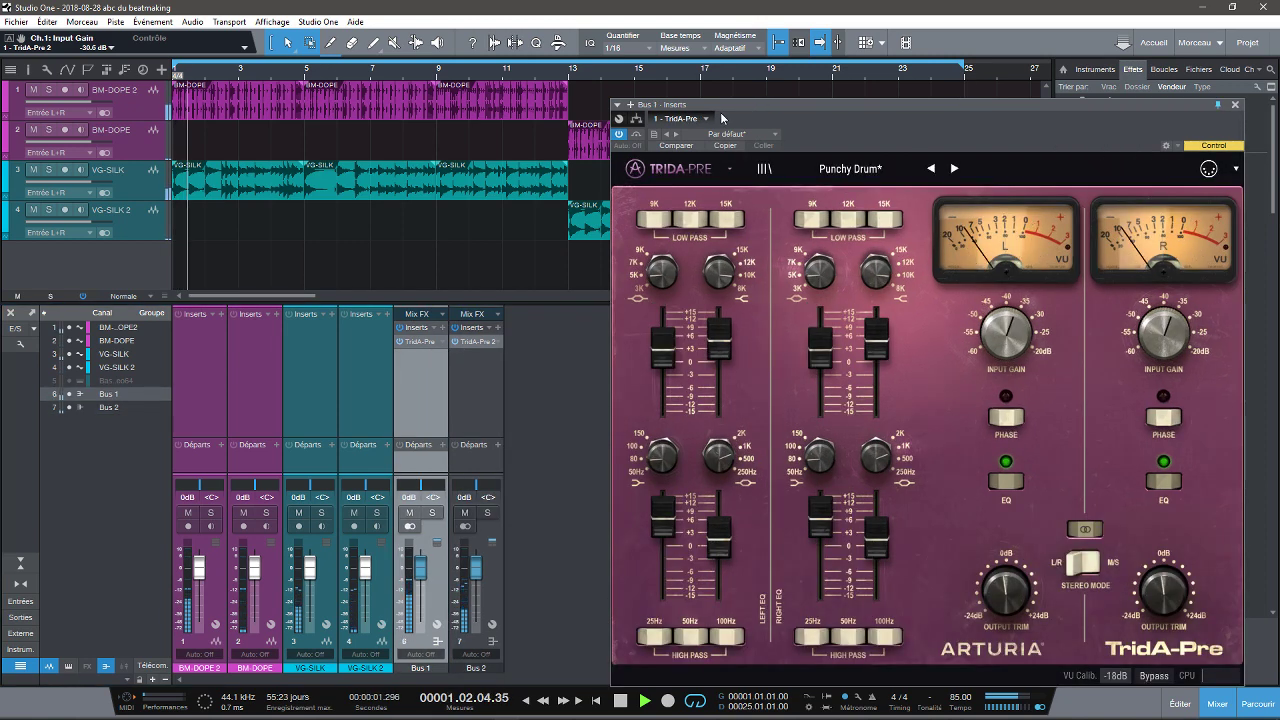
pyautogui.moveTo(782, 104); pyautogui.dragTo(342, 77)
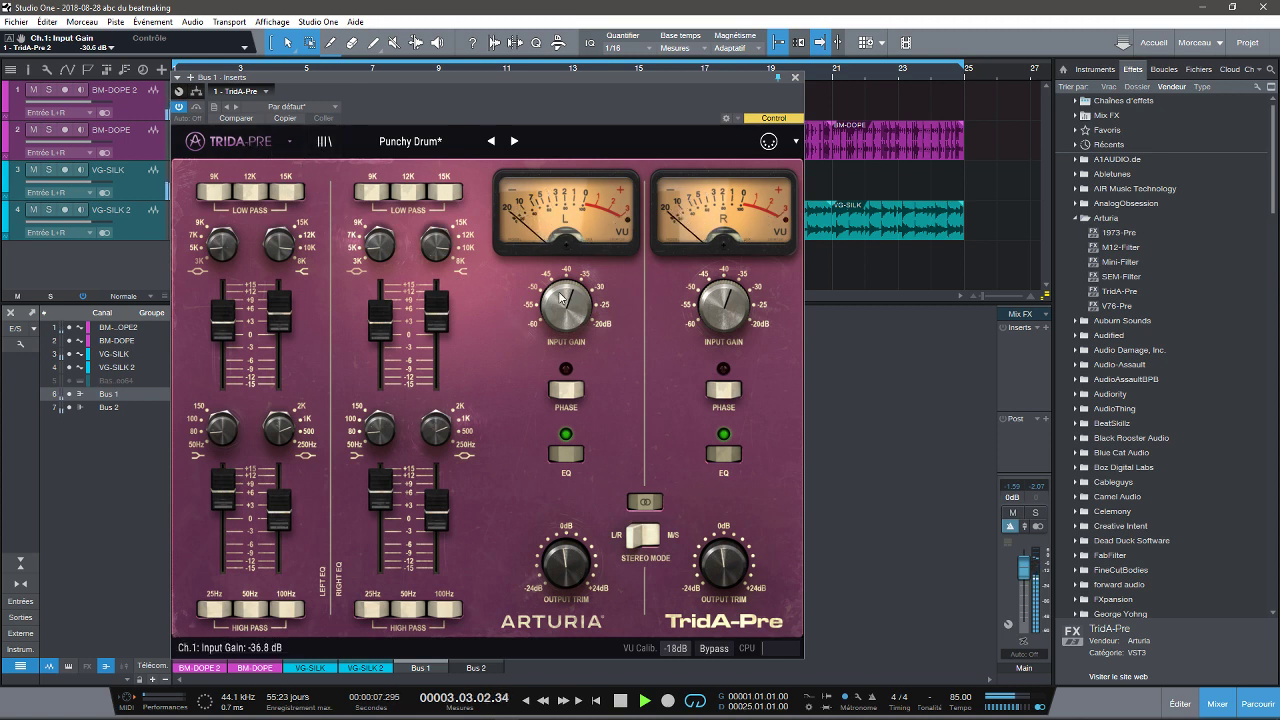
pyautogui.moveTo(562, 555); pyautogui.dragTo(560, 574)
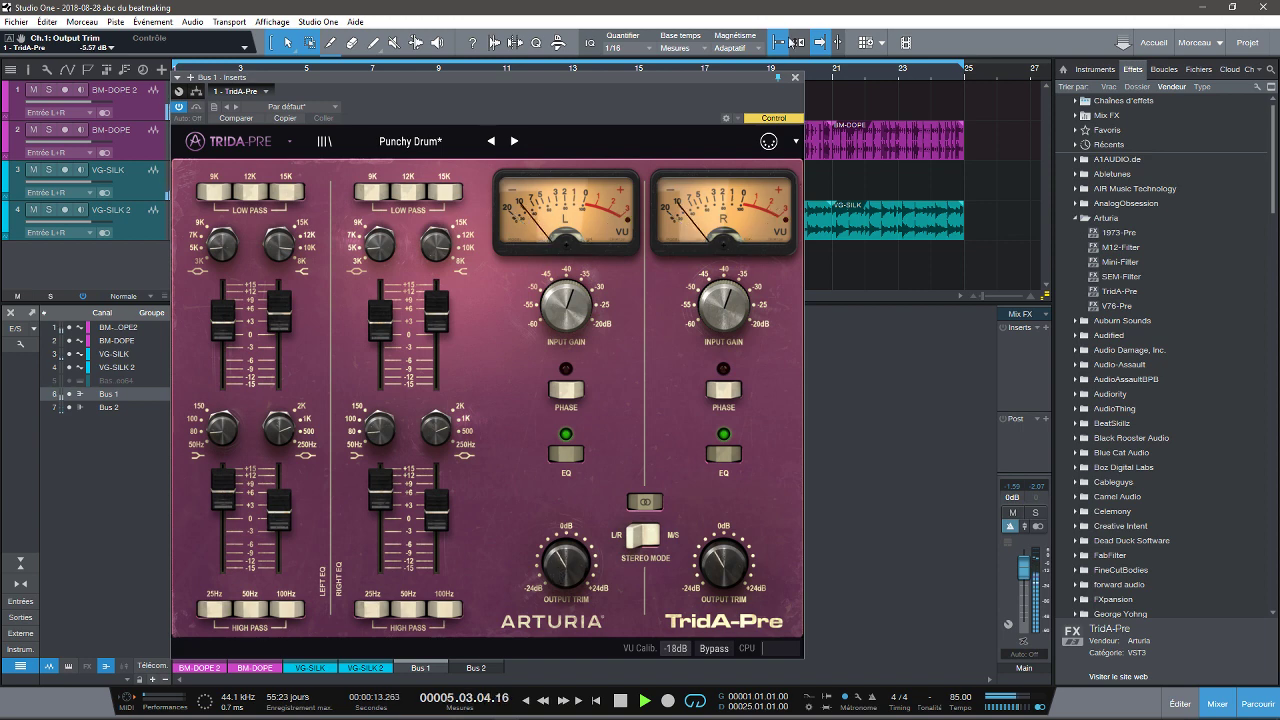
pyautogui.click(795, 77)
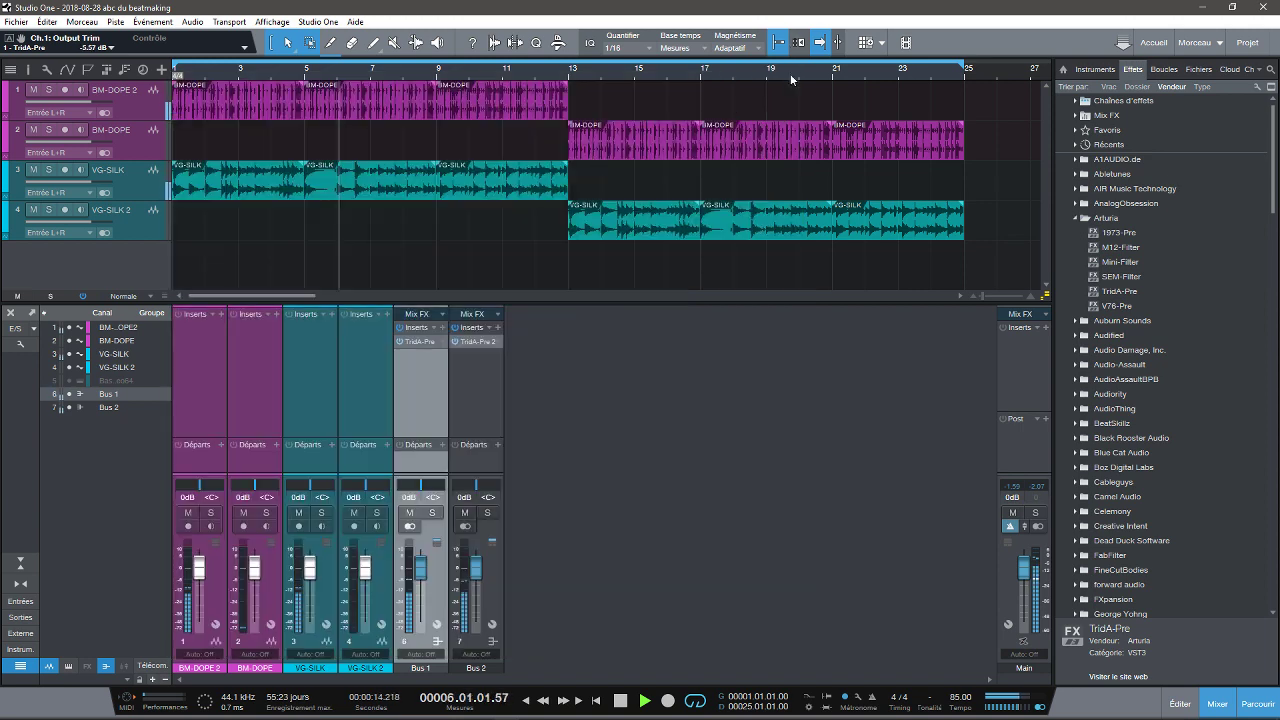
pyautogui.click(468, 344)
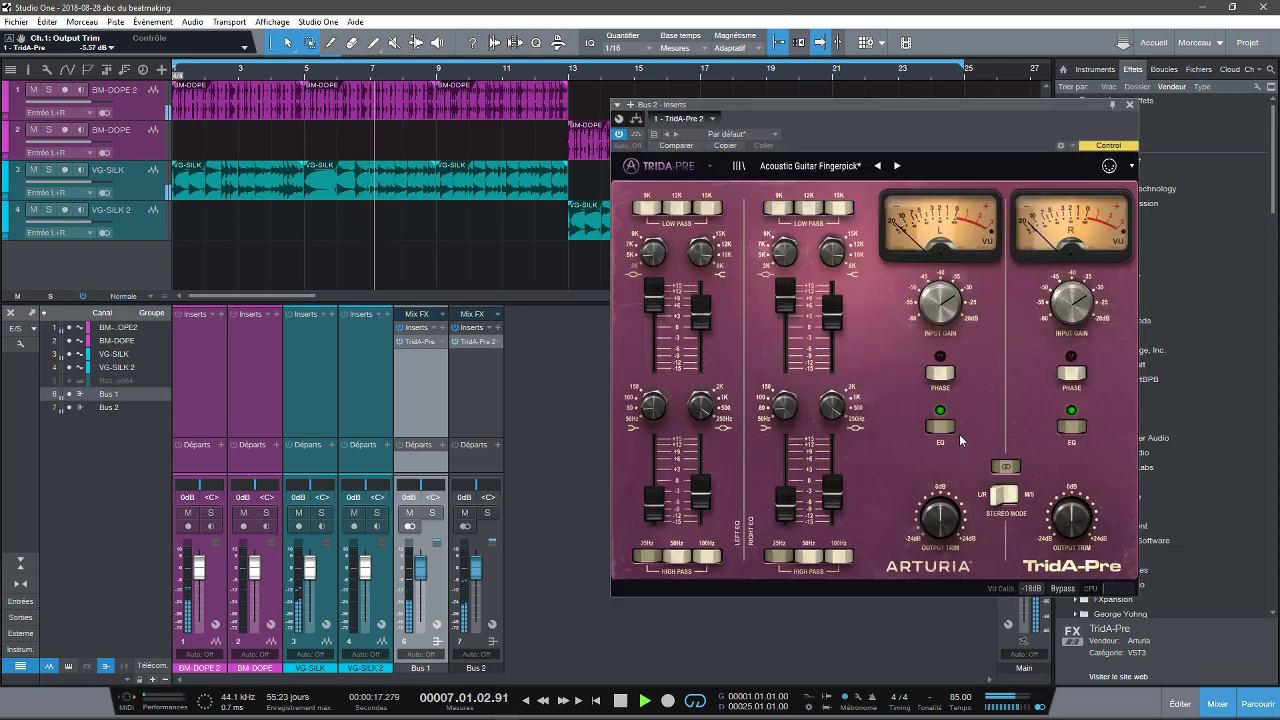
pyautogui.moveTo(941, 516); pyautogui.dragTo(941, 526)
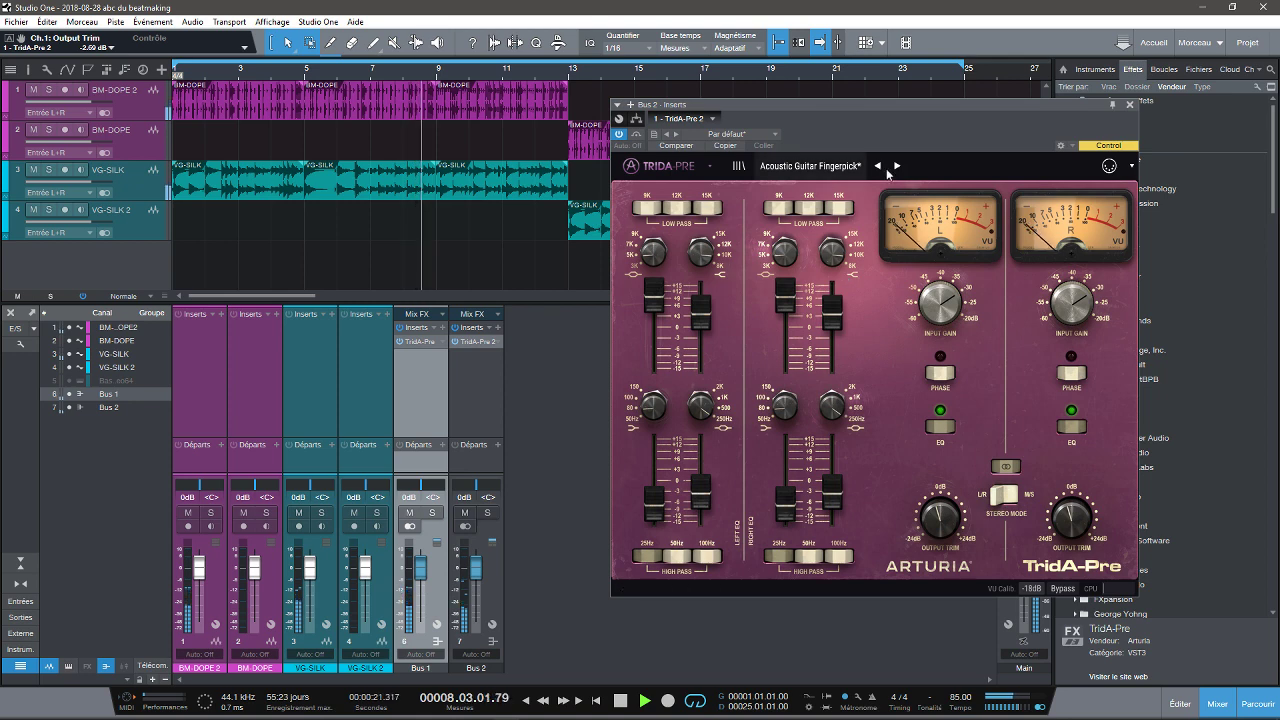
# Audition the Guitar Drive preset on Bus 2 with 0 dB output trim and boosted high shelf and Bell 1, and the Large M-S Pad preset.
pyautogui.click(850, 166)
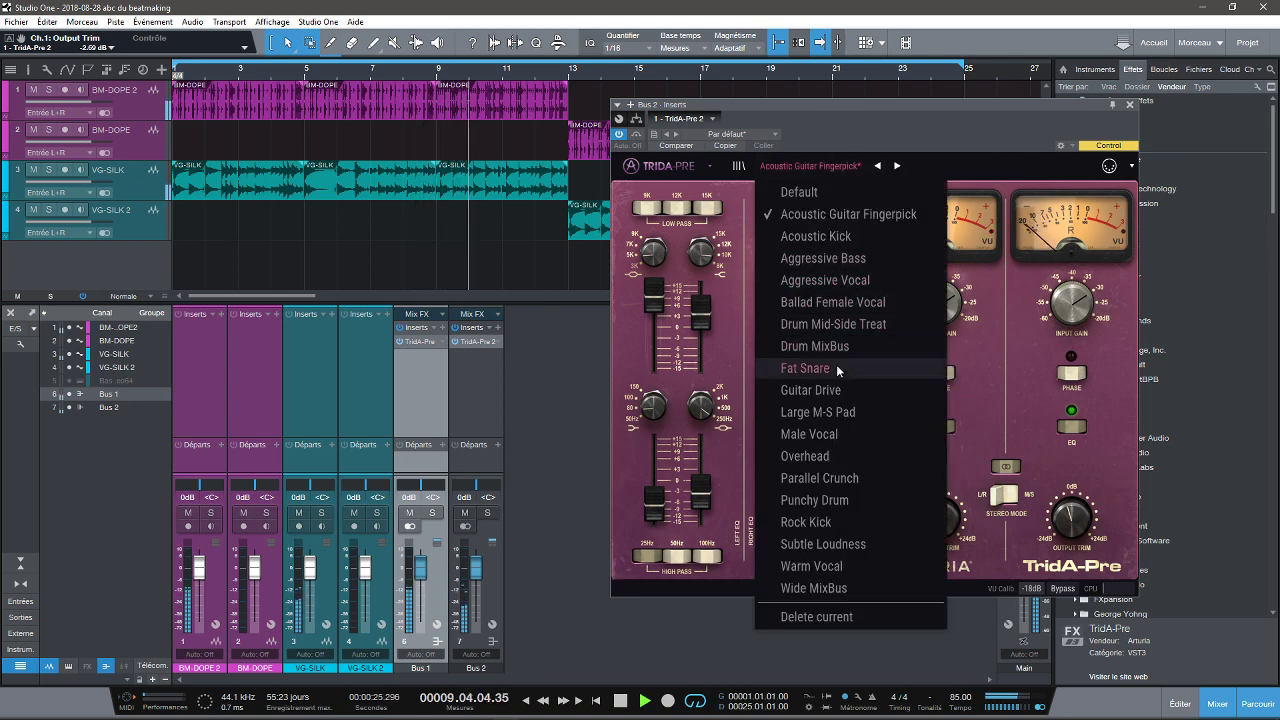
pyautogui.click(838, 394)
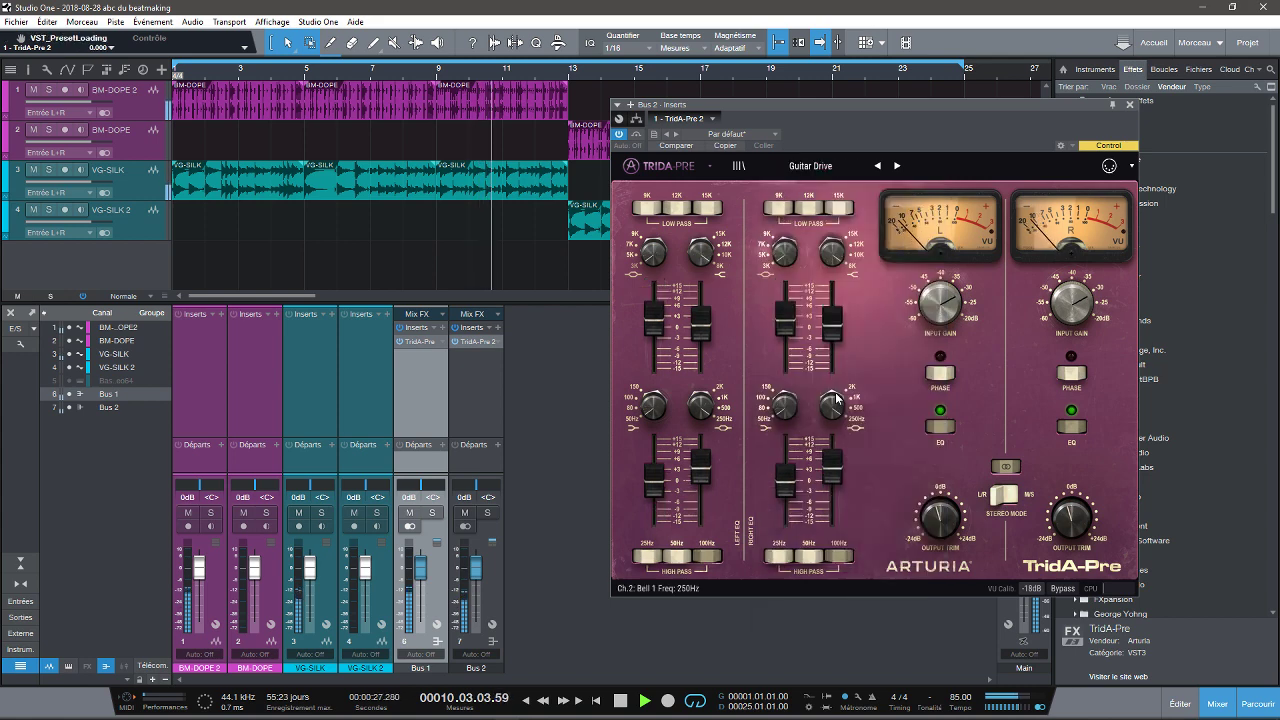
pyautogui.click(928, 517)
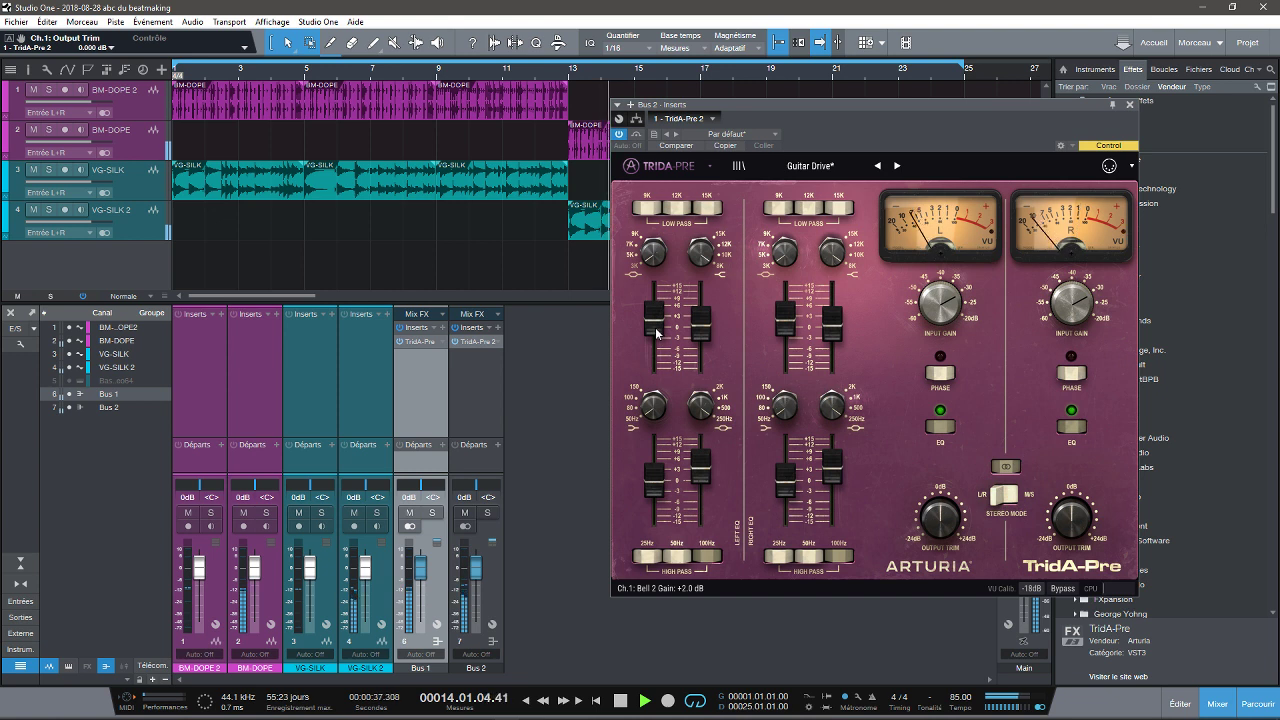
pyautogui.moveTo(692, 335); pyautogui.dragTo(697, 305)
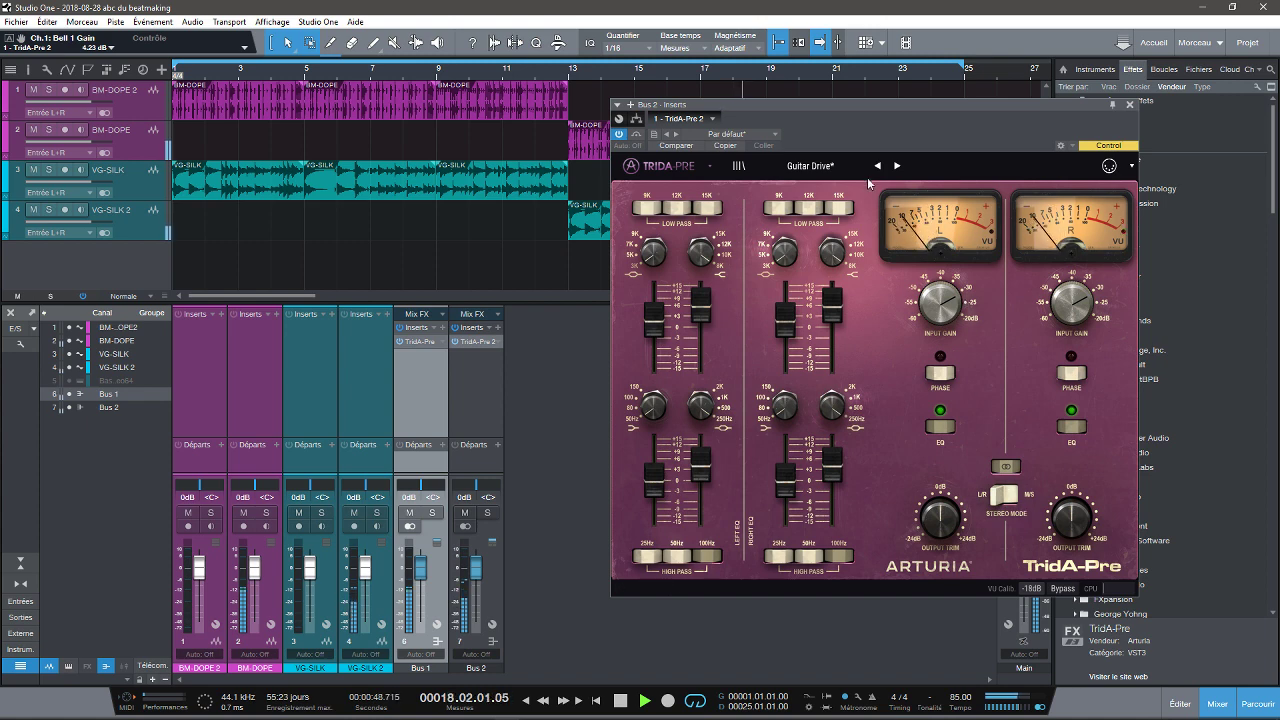
pyautogui.click(812, 166)
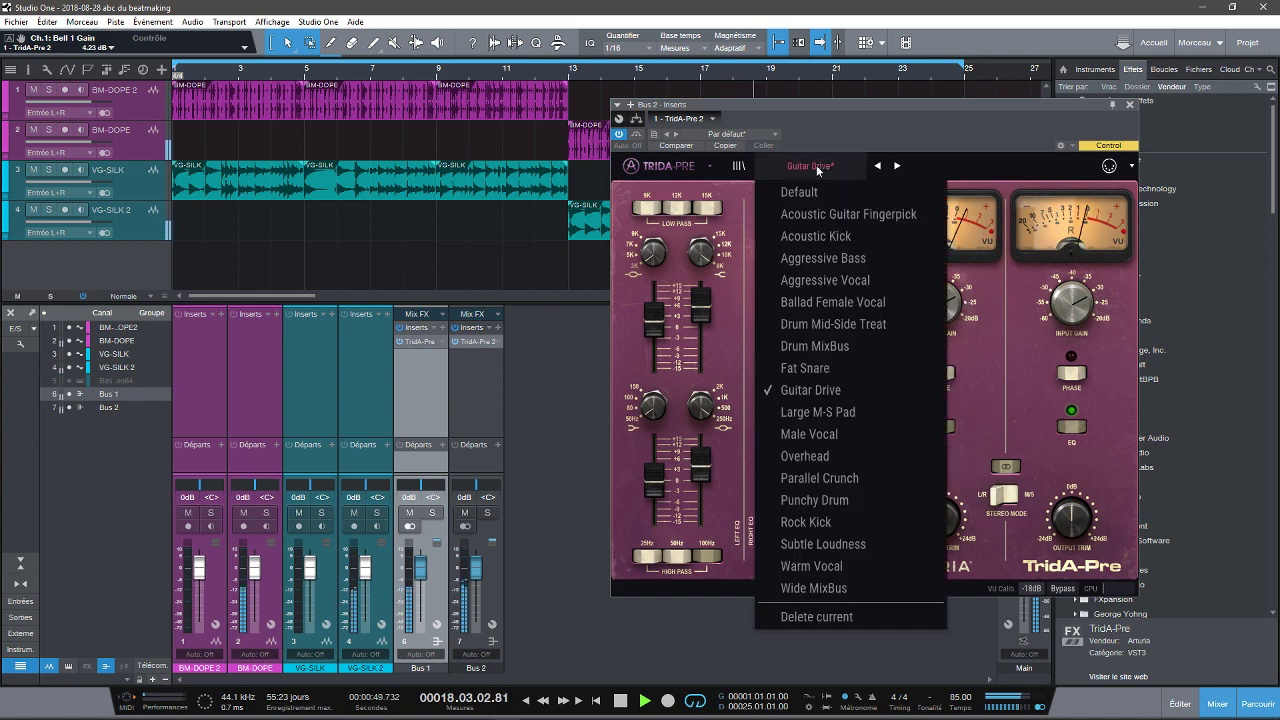
pyautogui.click(837, 412)
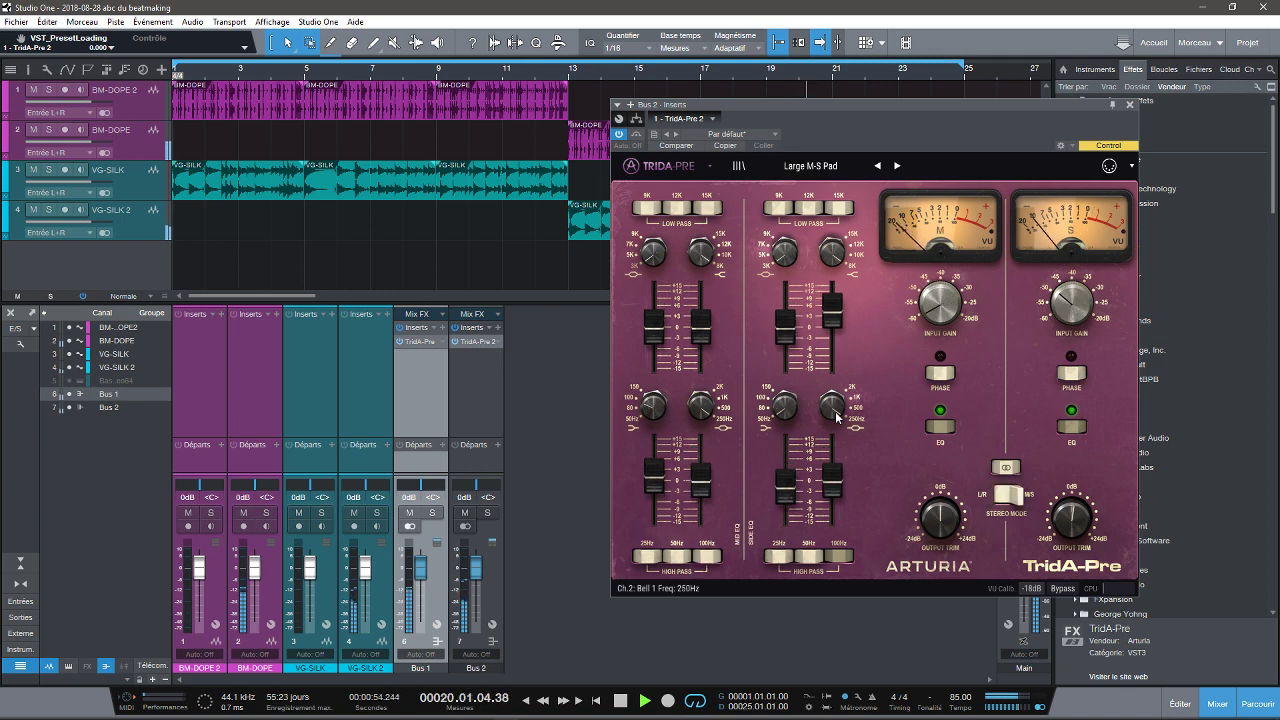
# Load the Overhead preset on Bus 2, with the high shelf gain at 7.1 dB and the Bell 1 gain at about 4.1 dB.
pyautogui.click(815, 166)
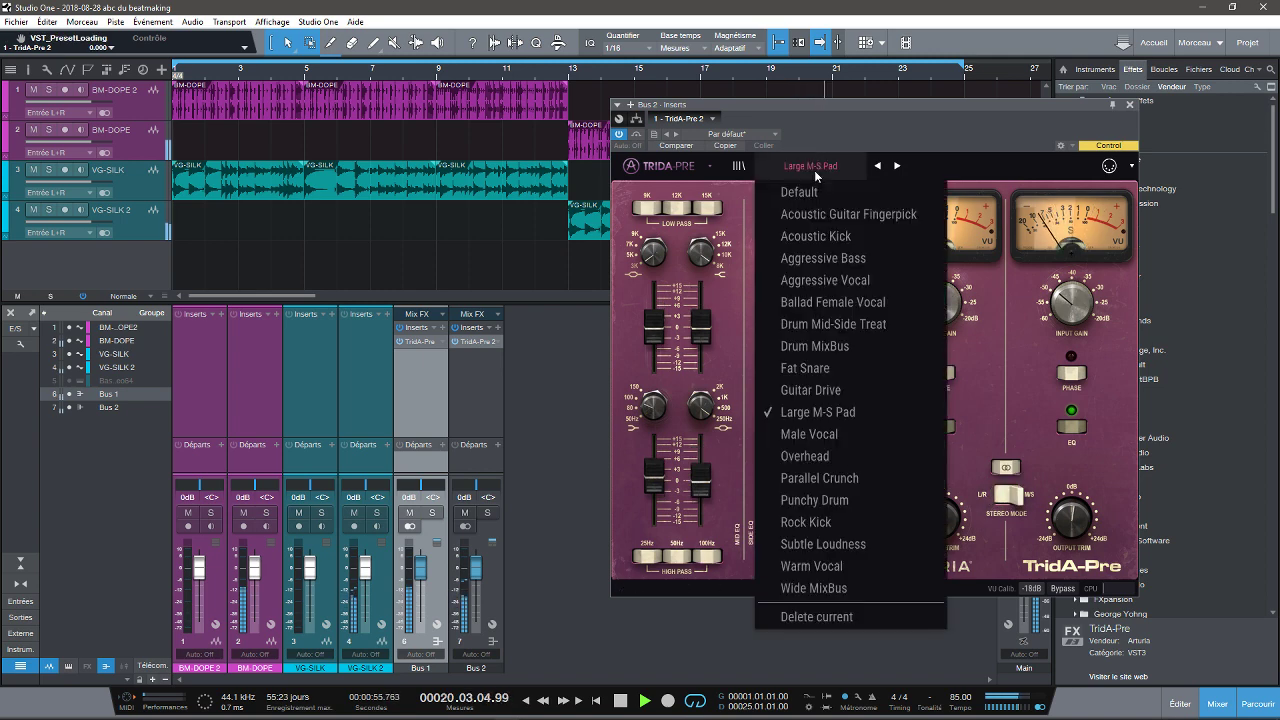
pyautogui.click(820, 455)
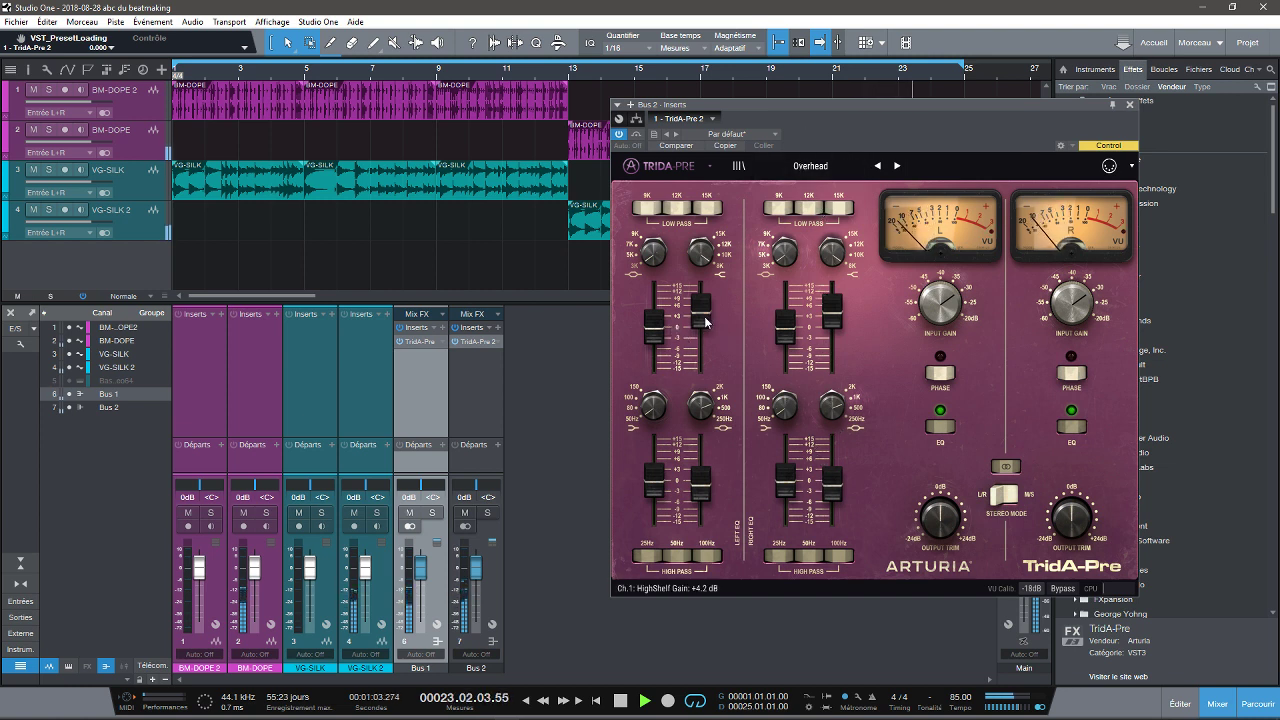
pyautogui.moveTo(659, 327); pyautogui.dragTo(698, 298)
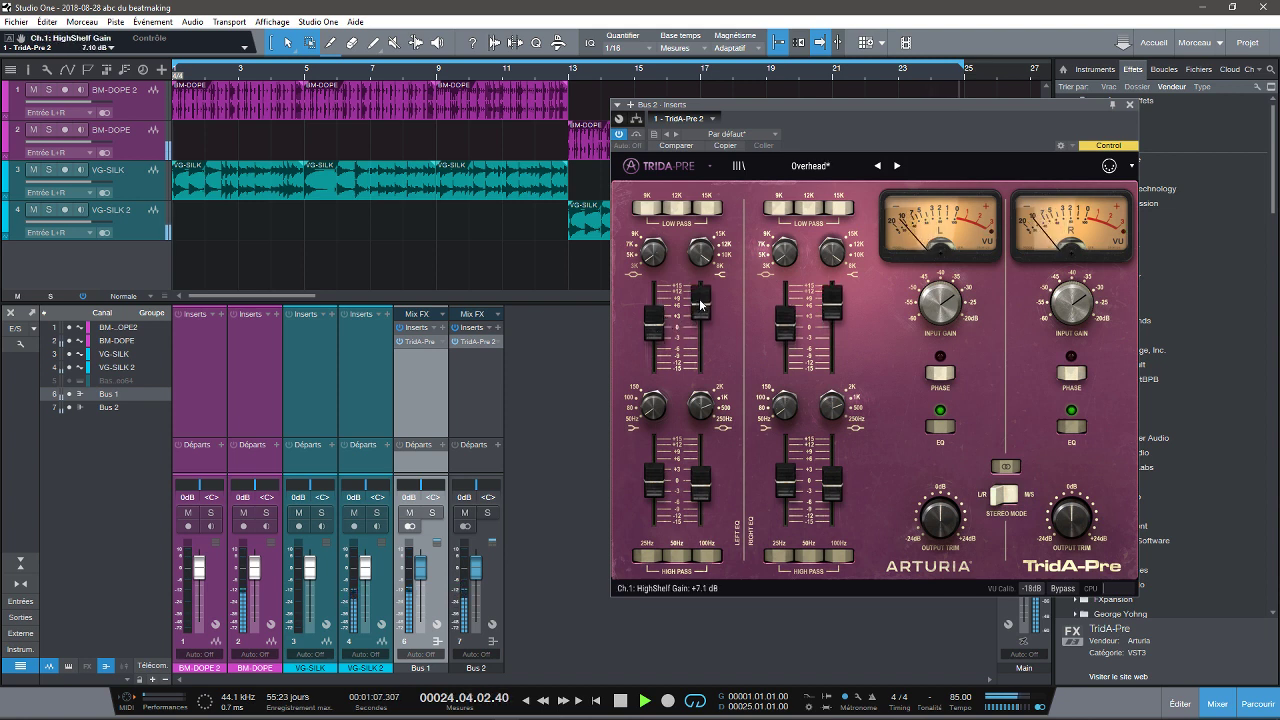
pyautogui.moveTo(692, 484)
pyautogui.mouseDown()
pyautogui.moveTo(697, 464)
pyautogui.moveTo(652, 489)
pyautogui.moveTo(692, 479)
pyautogui.mouseUp()
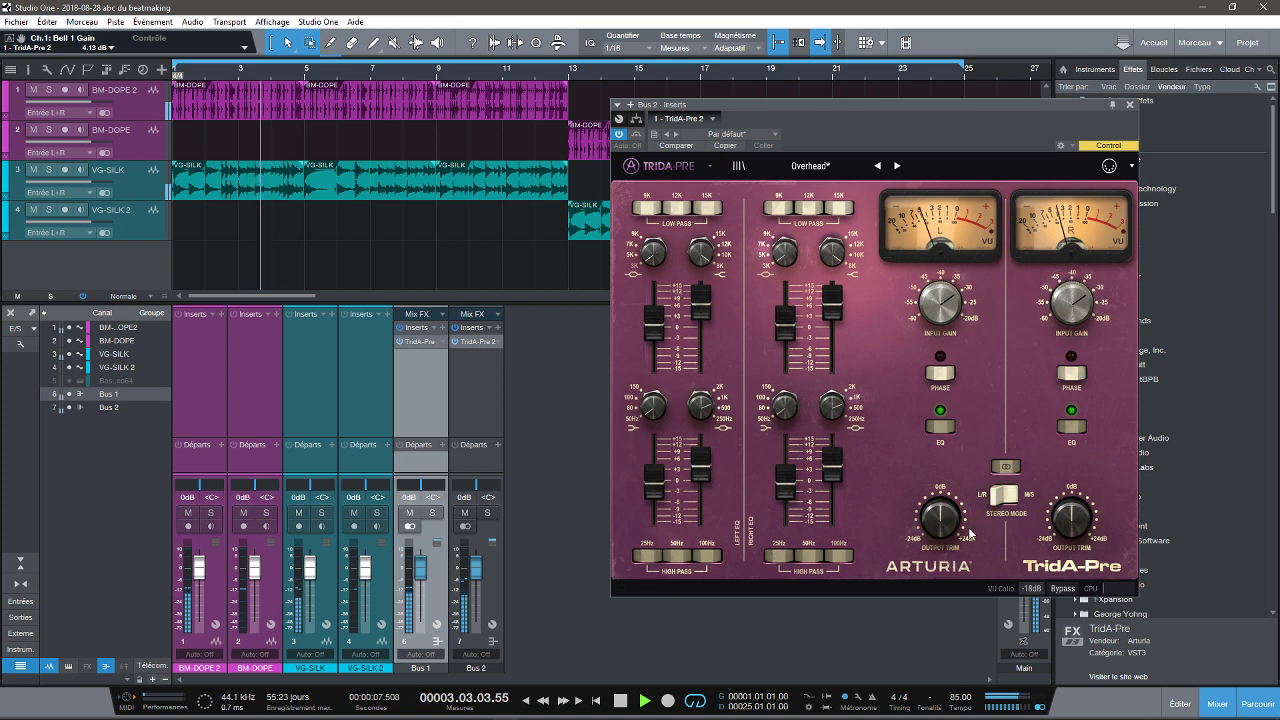
# Compare Bus 2 bypassed and active, raise its linked input gain and set the output trim to about -5.1 dB.
pyautogui.click(1063, 591)
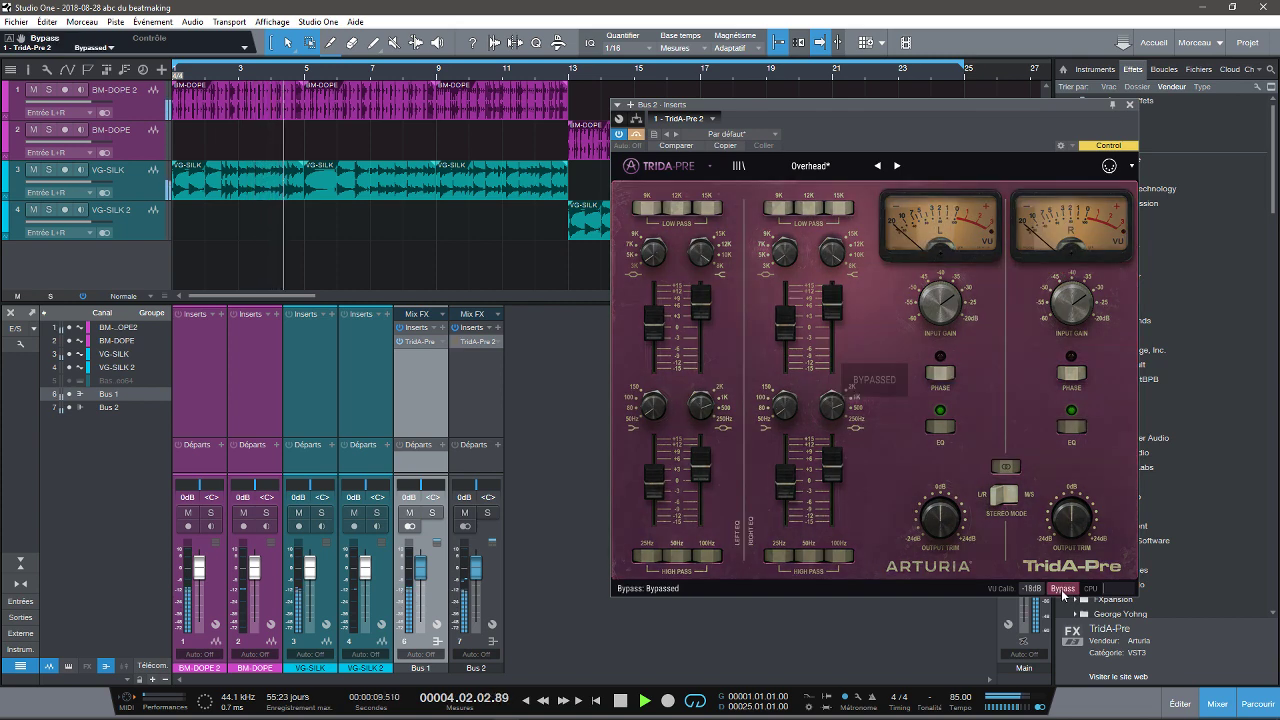
pyautogui.click(1063, 589)
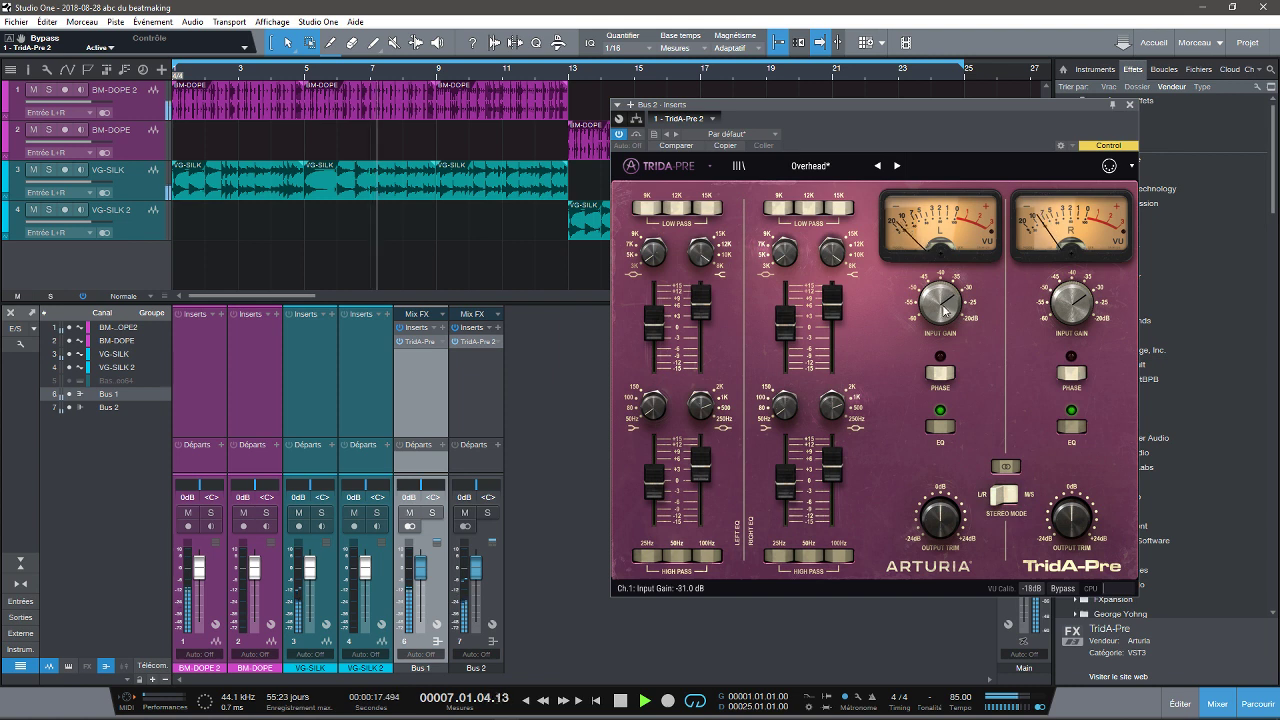
pyautogui.moveTo(932, 253); pyautogui.dragTo(936, 289)
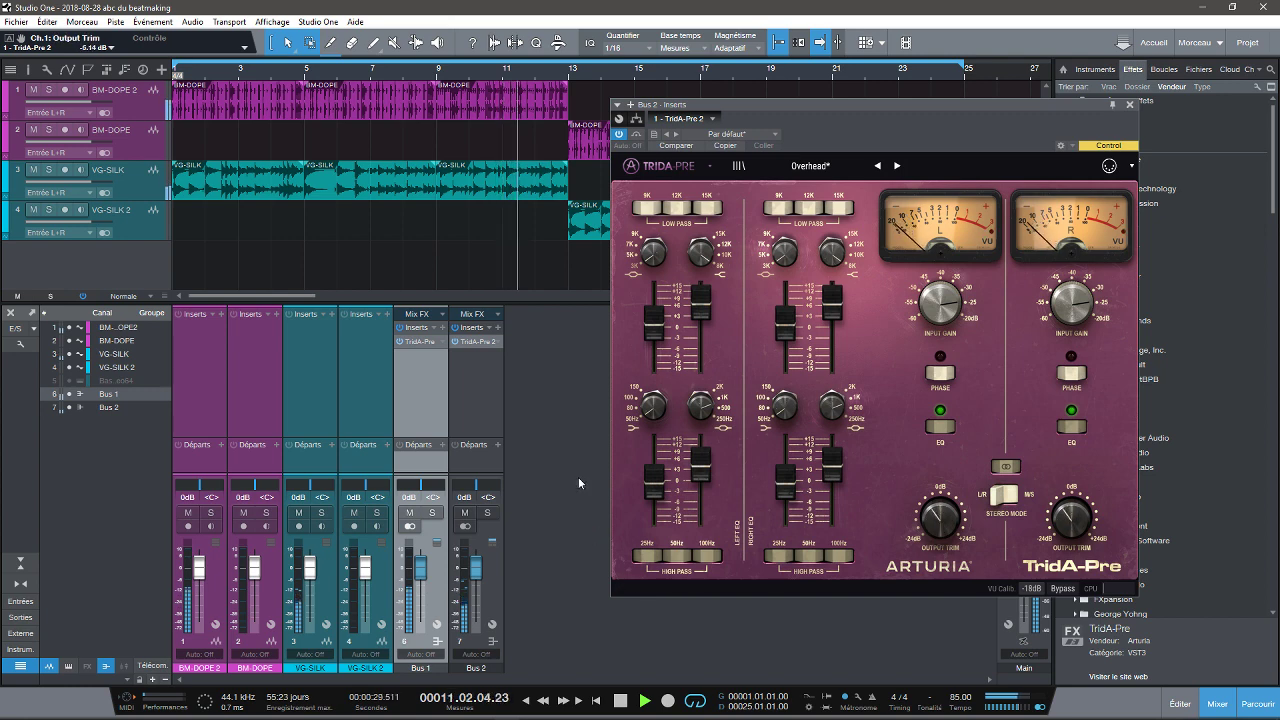
# Set the linked output trim of the TridA-Pre on Bus 1 to about -1.3 dB and stop playback.
pyautogui.click(415, 342)
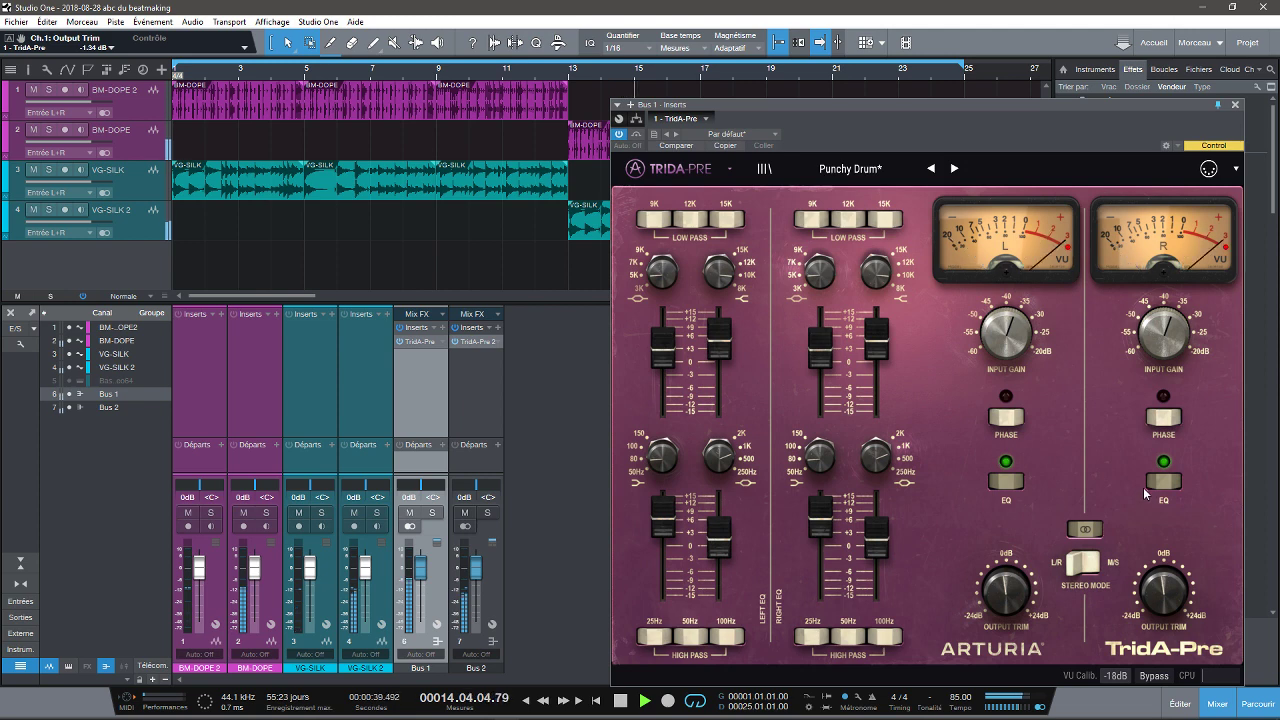
pyautogui.moveTo(1178, 105); pyautogui.dragTo(1098, 80)
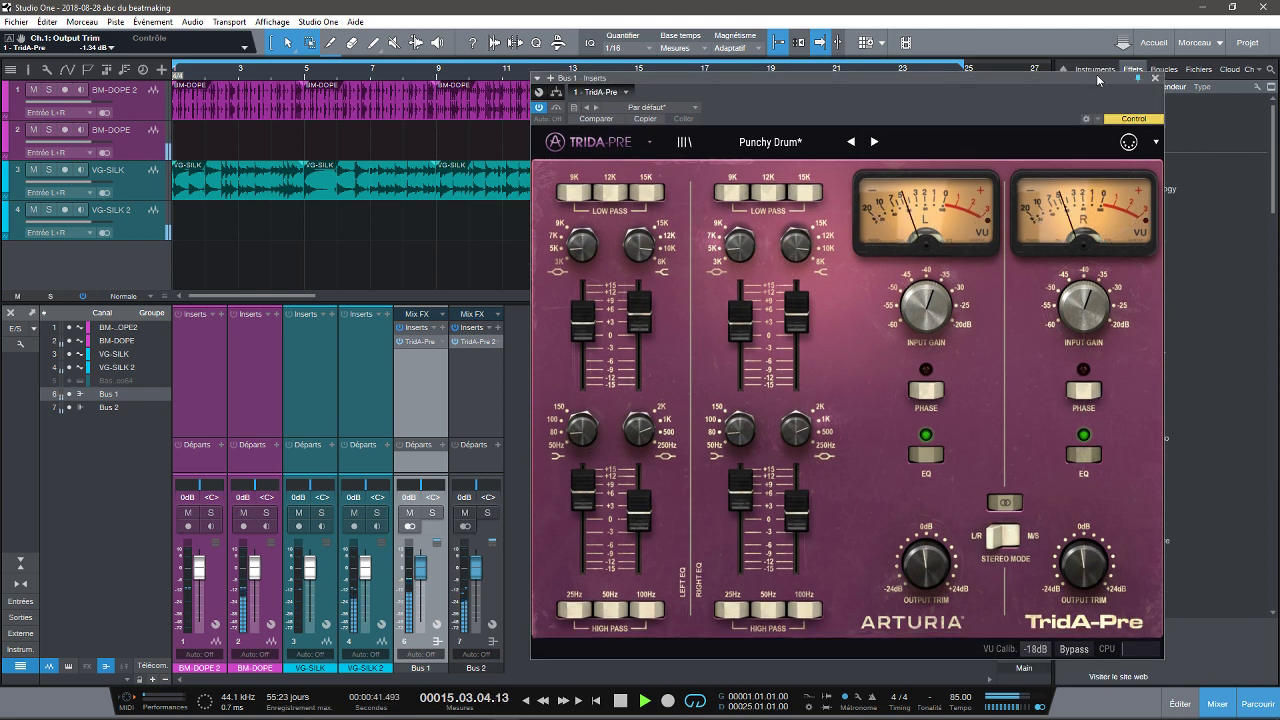
pyautogui.press('space')
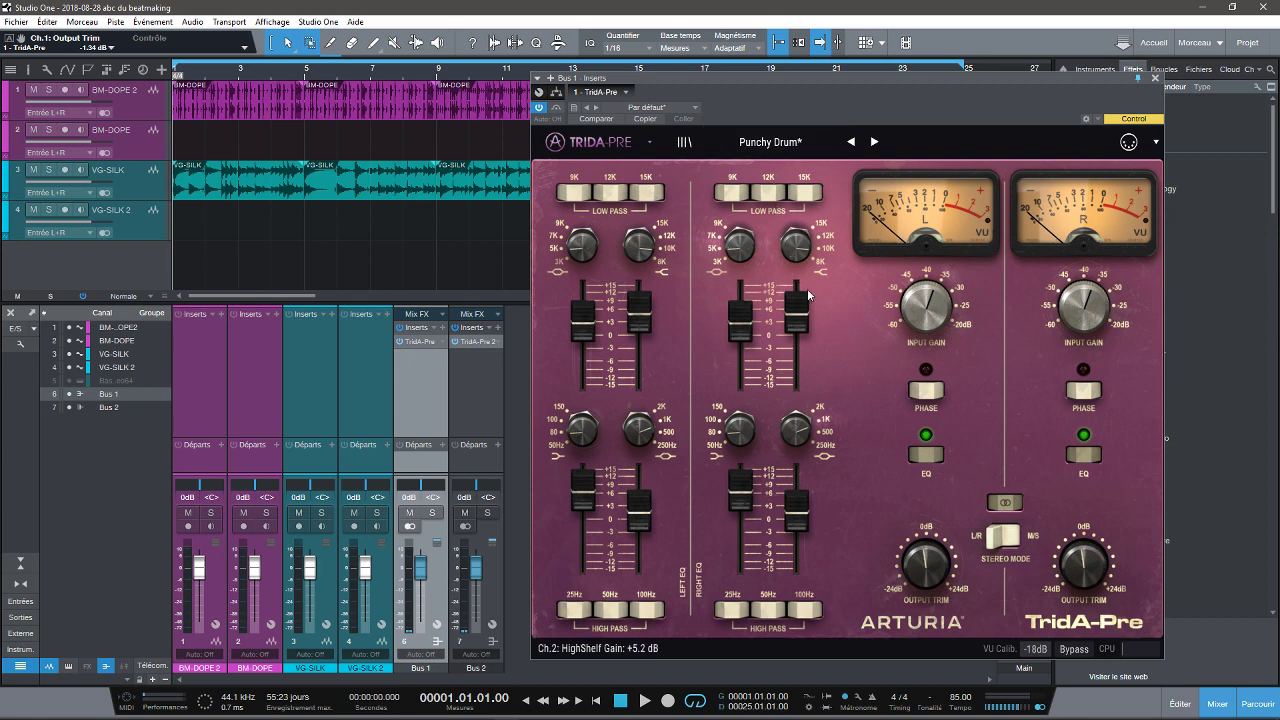
# Restart playback and sweep Bus 1's linked EQ faders, setting Bell 2 gain to about 1.9 dB and low shelf gain to about 2.2 dB.
pyautogui.press('space')
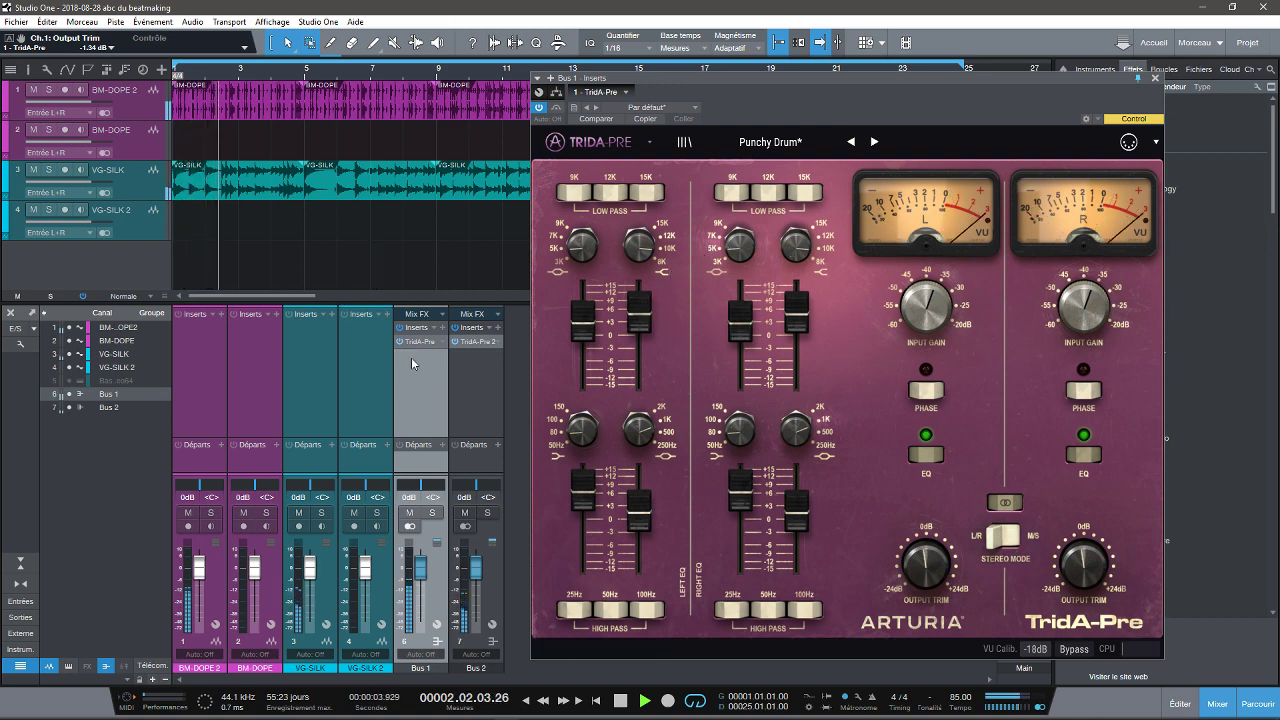
pyautogui.moveTo(580, 334); pyautogui.dragTo(588, 462)
pyautogui.moveTo(639, 311); pyautogui.dragTo(586, 638)
pyautogui.moveTo(639, 513)
pyautogui.mouseDown()
pyautogui.moveTo(640, 575)
pyautogui.moveTo(640, 523)
pyautogui.moveTo(621, 482)
pyautogui.moveTo(625, 499)
pyautogui.mouseUp()
pyautogui.moveTo(587, 565); pyautogui.dragTo(587, 465)
pyautogui.moveTo(636, 377); pyautogui.dragTo(634, 296)
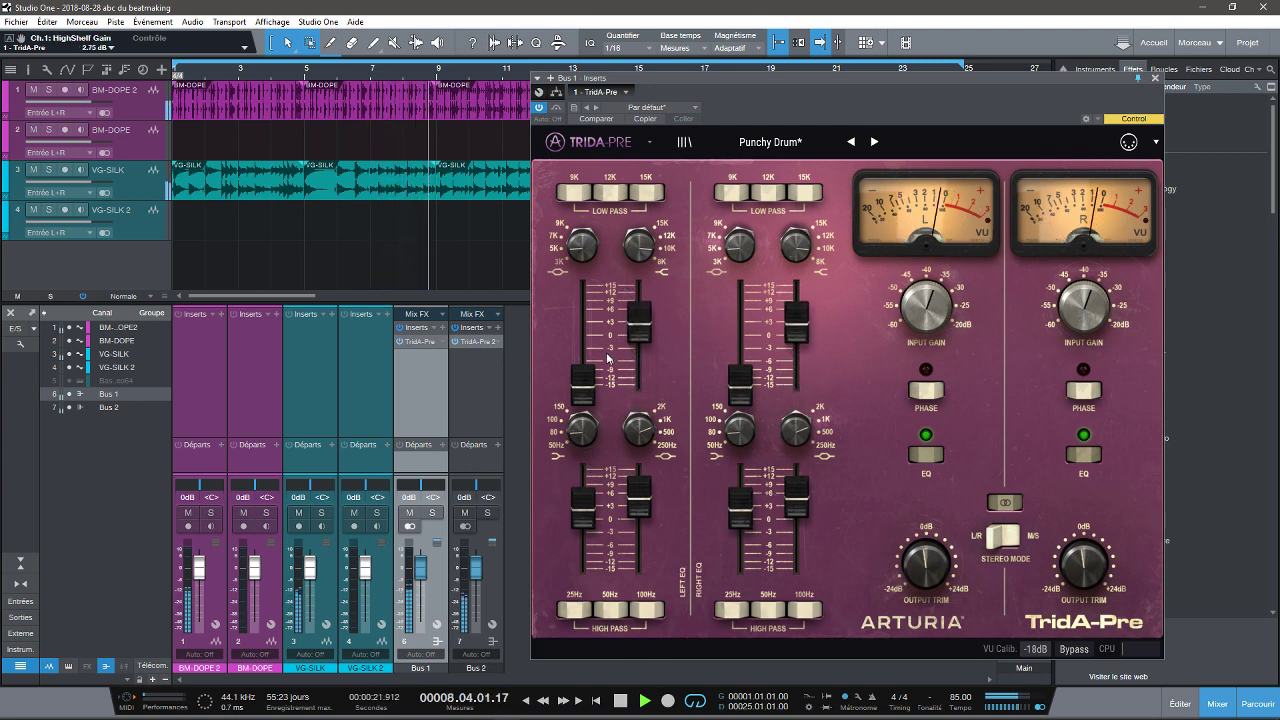
pyautogui.moveTo(585, 376); pyautogui.dragTo(586, 318)
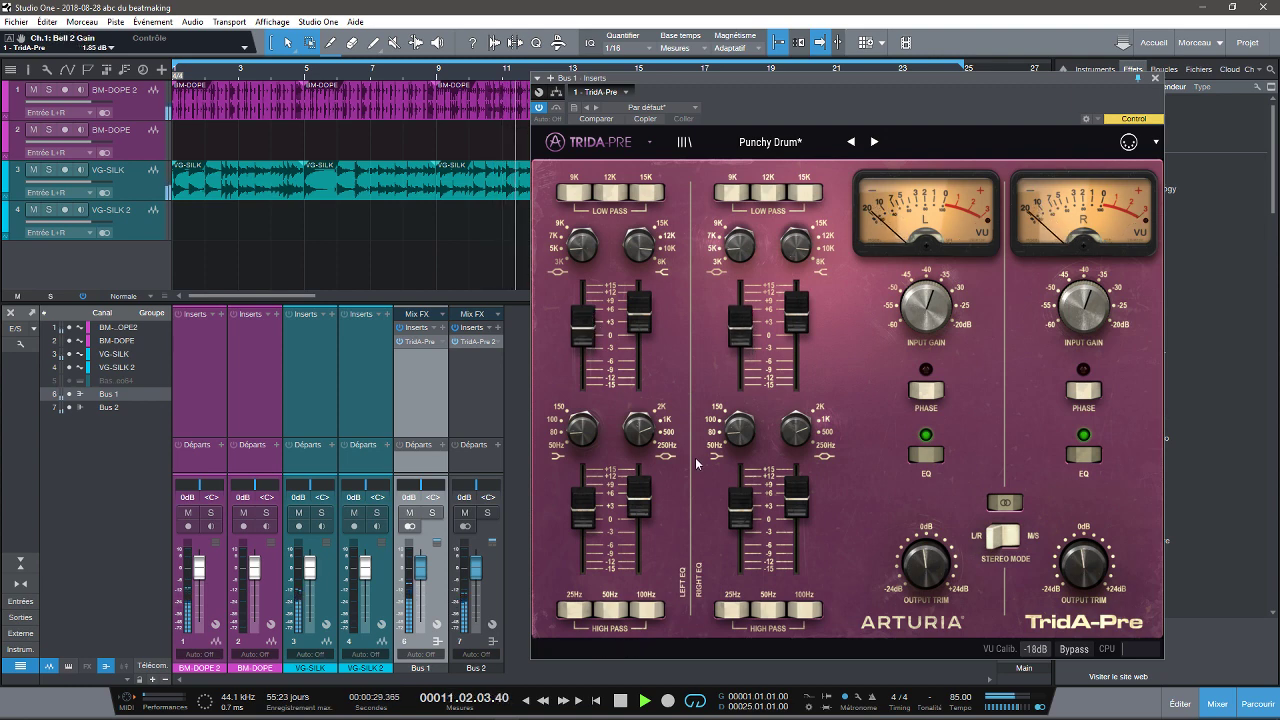
# Raise Bus 1's low shelf gain to about 2.9 dB and try the linked high-pass filters, engaging 25 and 100 Hz with 50 Hz off.
pyautogui.click(766, 614)
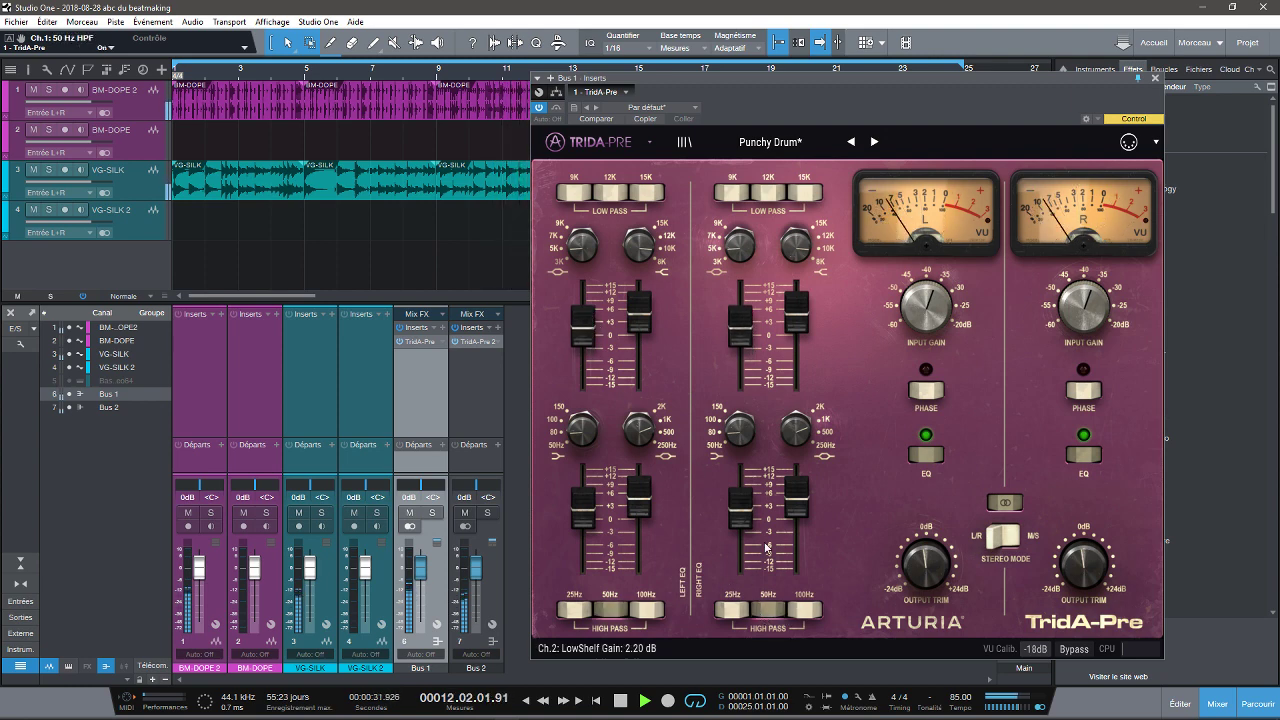
pyautogui.moveTo(745, 508); pyautogui.dragTo(739, 498)
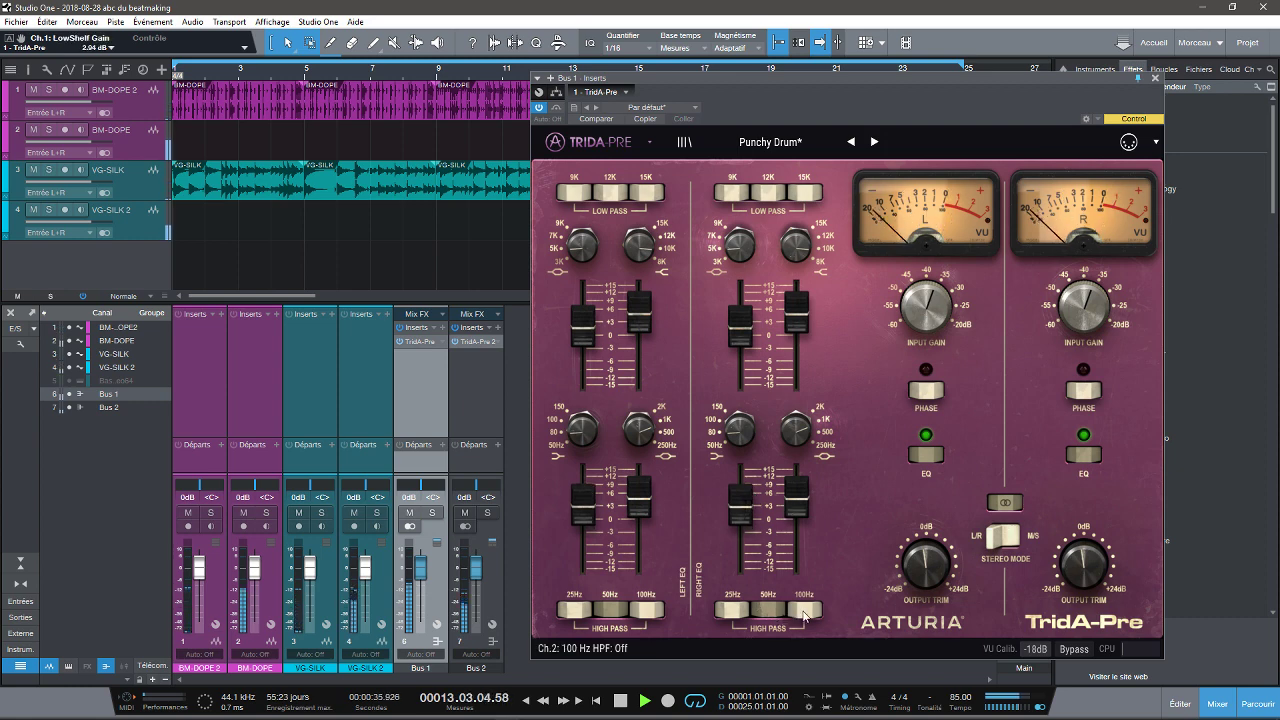
pyautogui.click(804, 612)
pyautogui.click(613, 611)
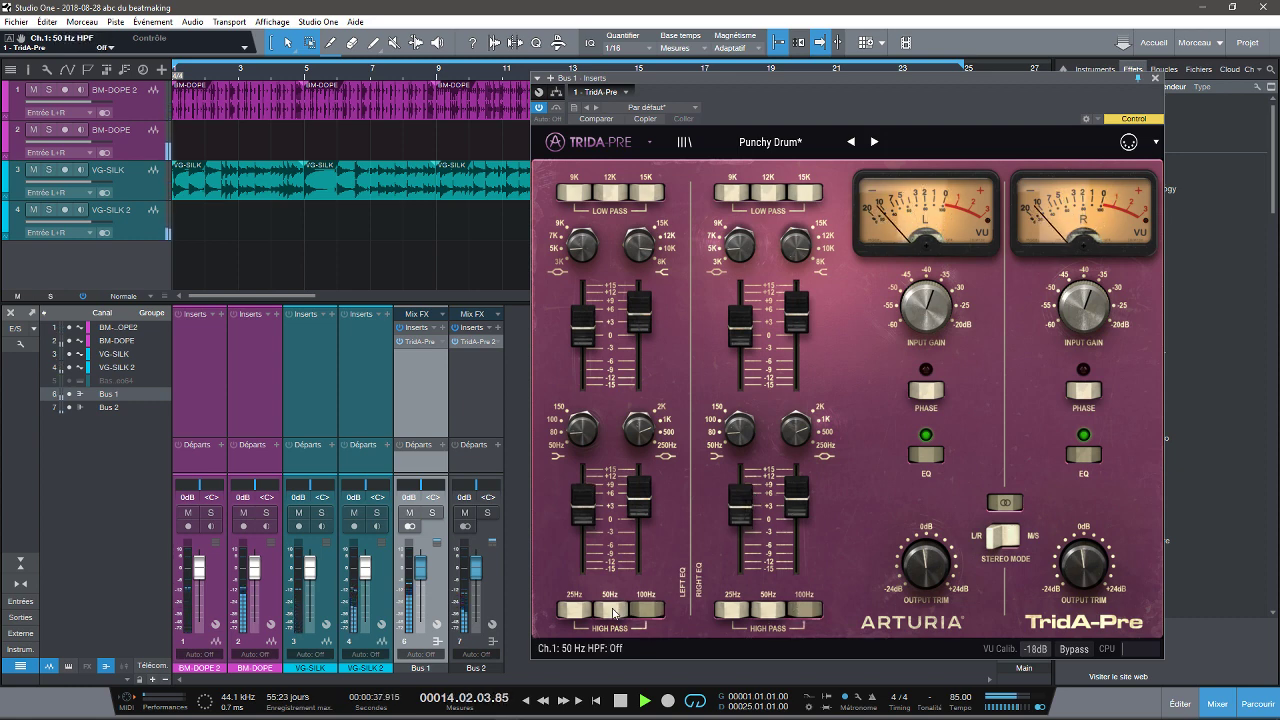
pyautogui.click(575, 611)
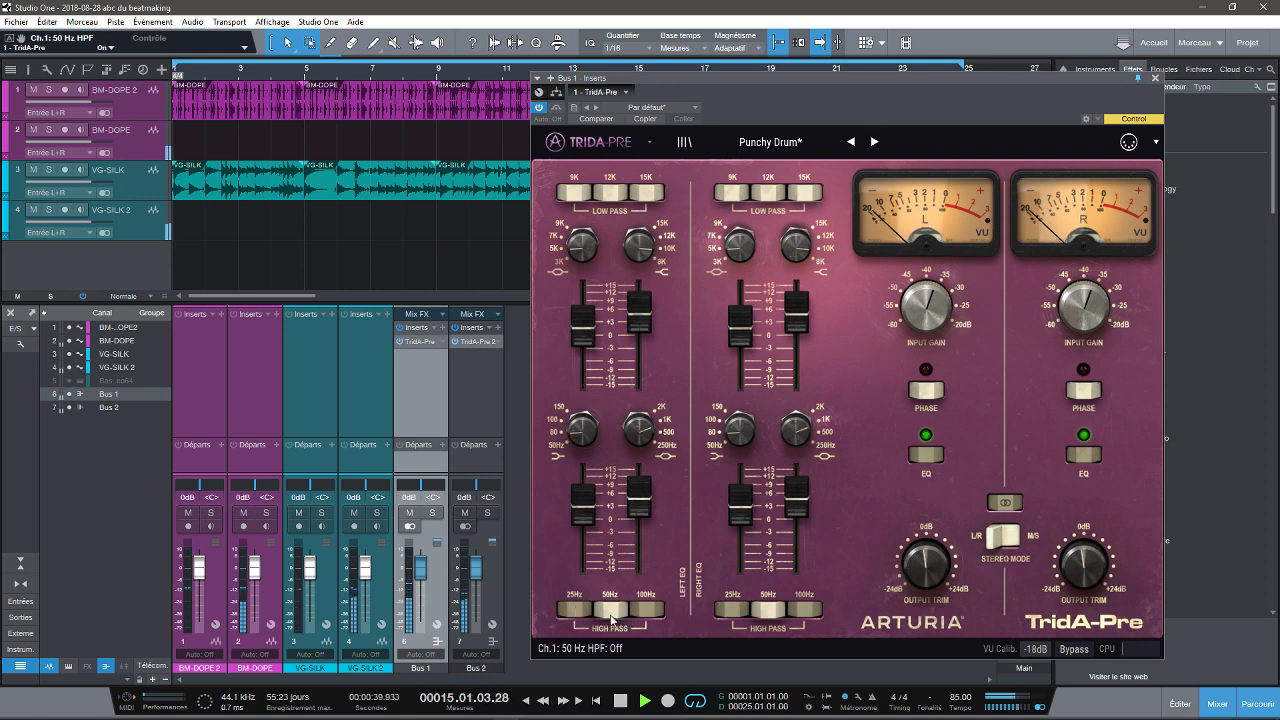
# Try combinations of Bus 1's linked 25, 50 and 100 Hz high-pass filters and leave all three off.
pyautogui.click(613, 611)
pyautogui.click(575, 611)
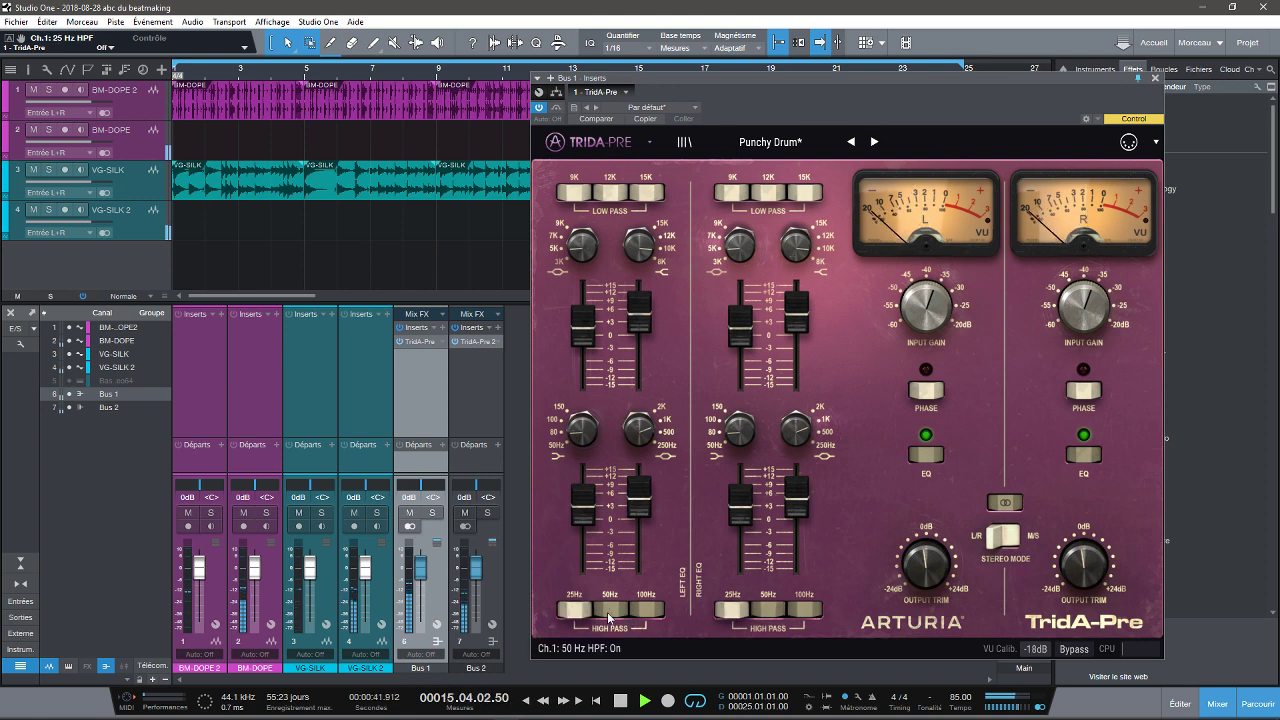
pyautogui.click(613, 611)
pyautogui.click(647, 611)
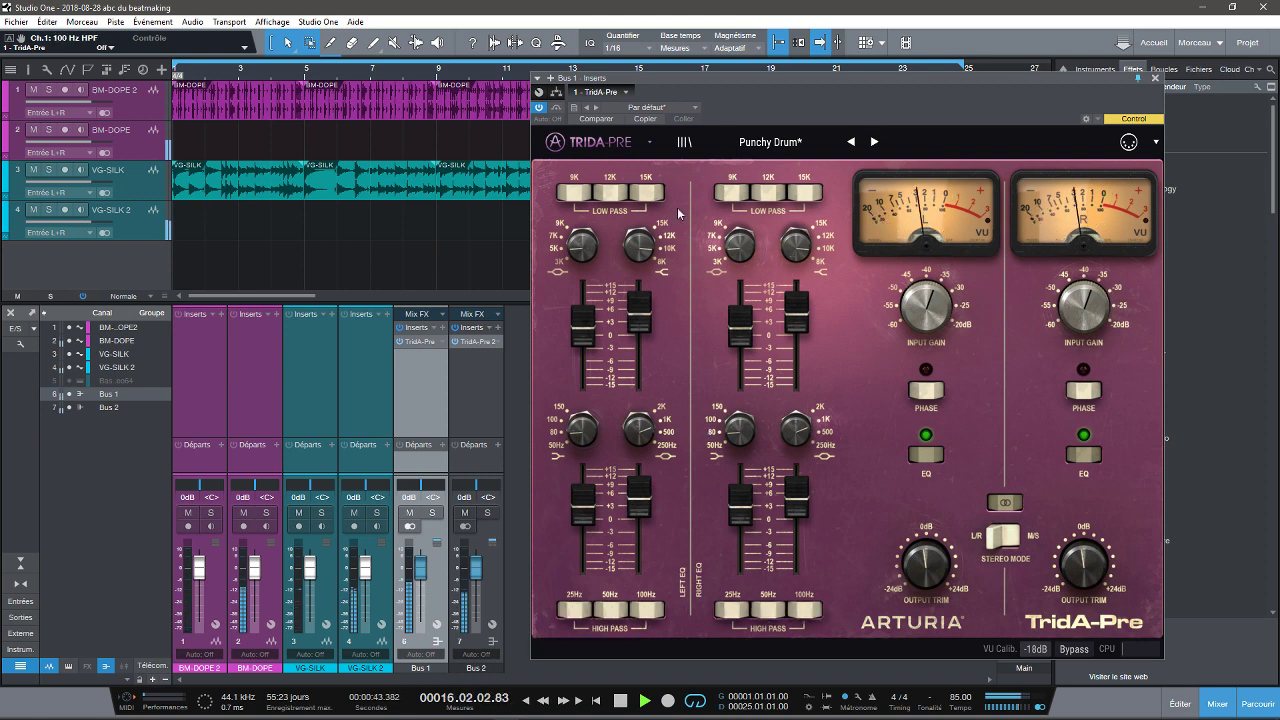
# Engage Bus 1's linked 9, 12 and 15 kHz low-pass filters and raise the high shelf gain to about 6.1 dB.
pyautogui.click(575, 193)
pyautogui.click(600, 195)
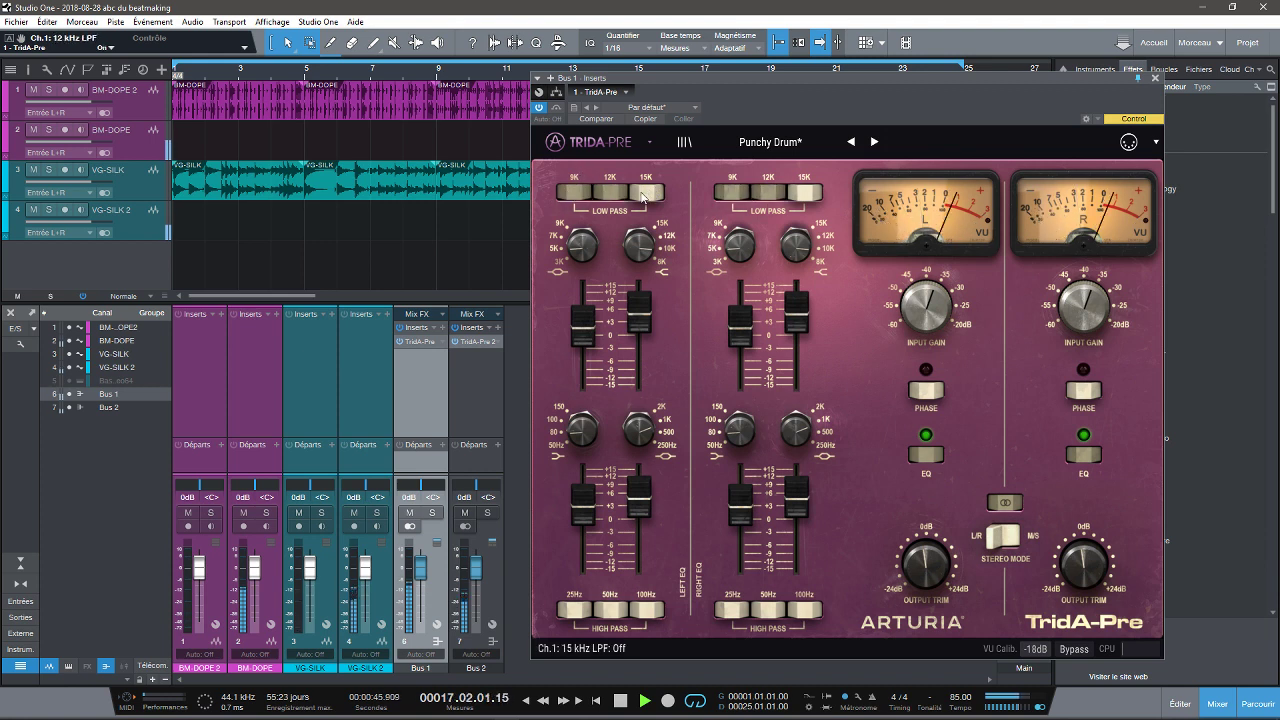
pyautogui.click(643, 194)
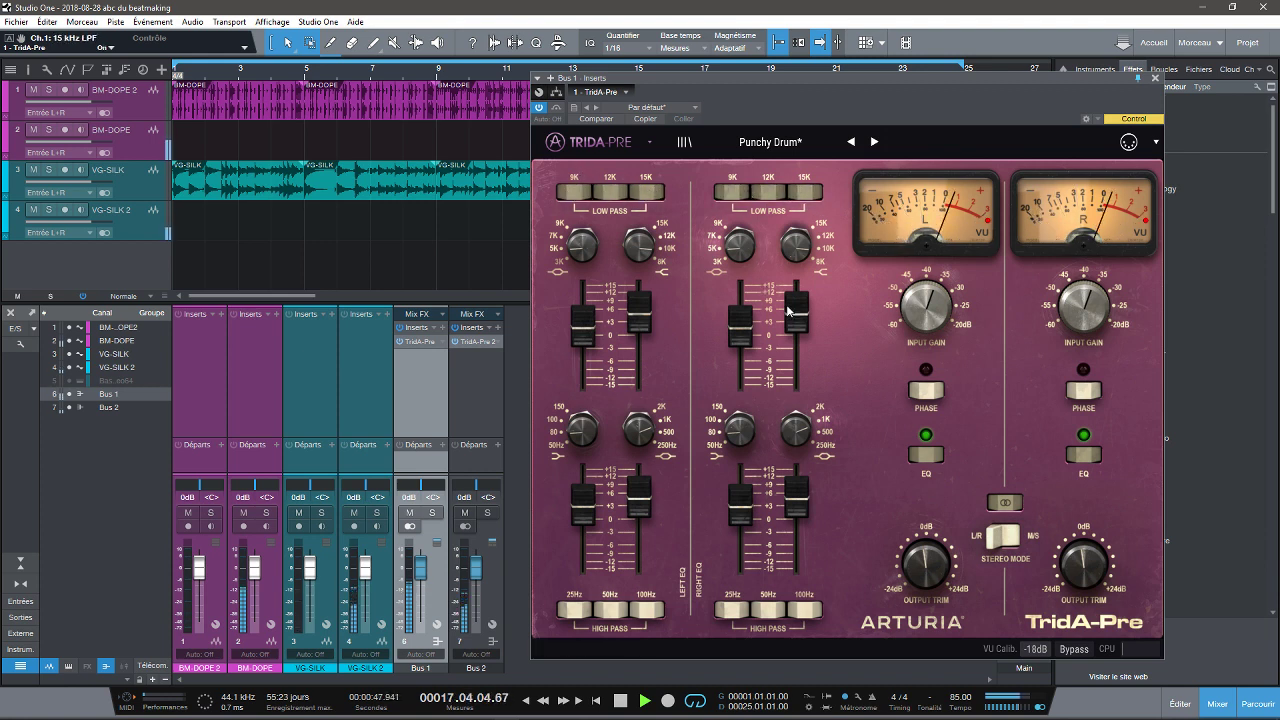
pyautogui.moveTo(790, 320); pyautogui.dragTo(789, 313)
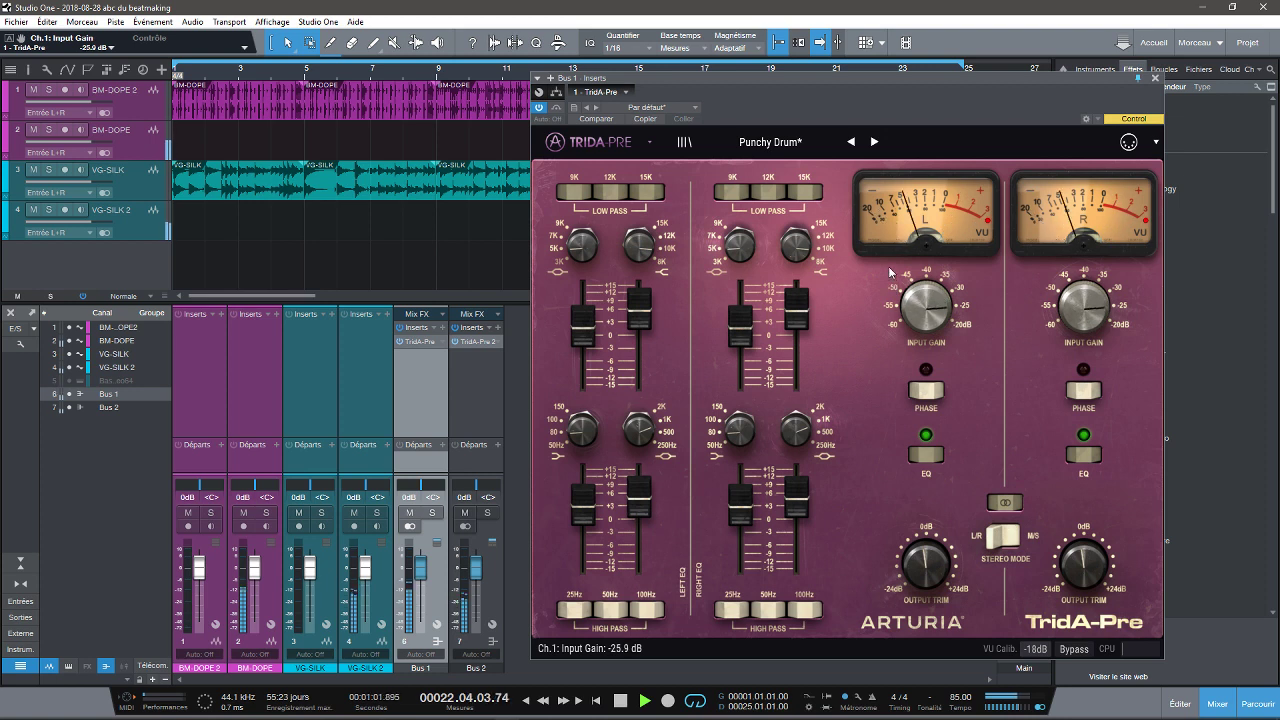
# Lower Bus 1's linked input gain to about -36.3 dB and stop playback.
pyautogui.moveTo(895, 277); pyautogui.dragTo(897, 308)
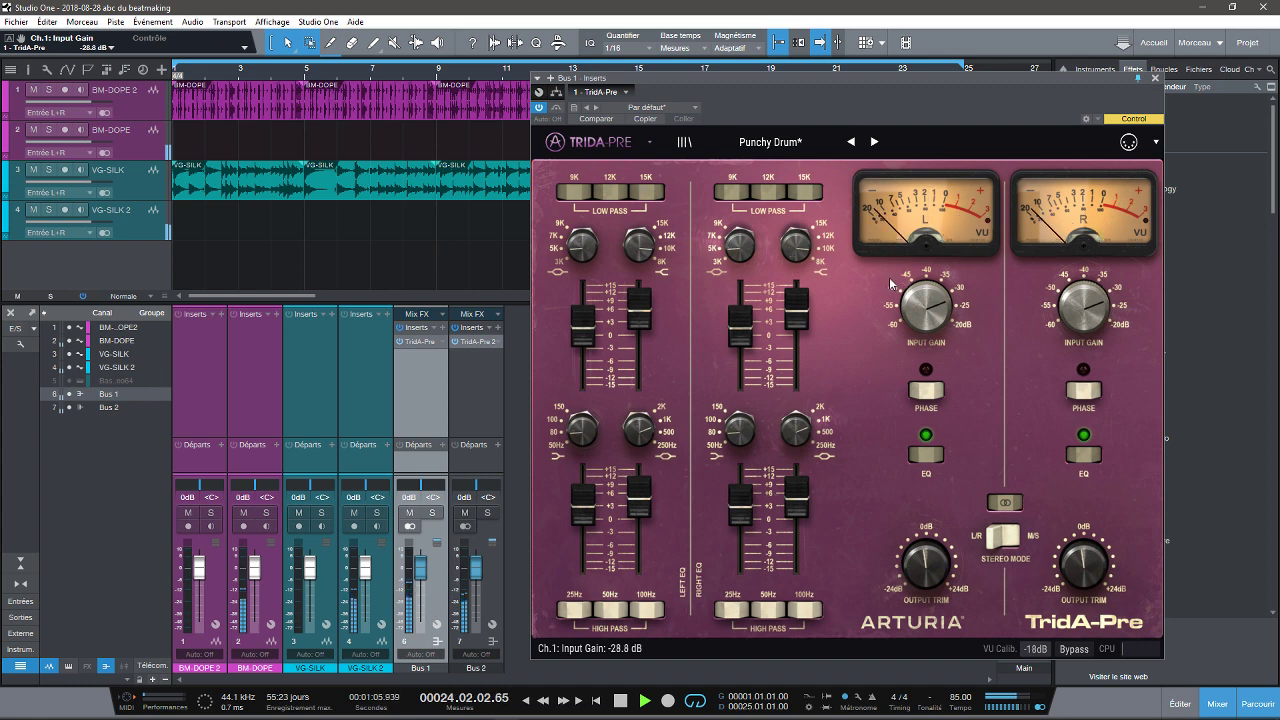
pyautogui.moveTo(889, 290); pyautogui.dragTo(886, 316)
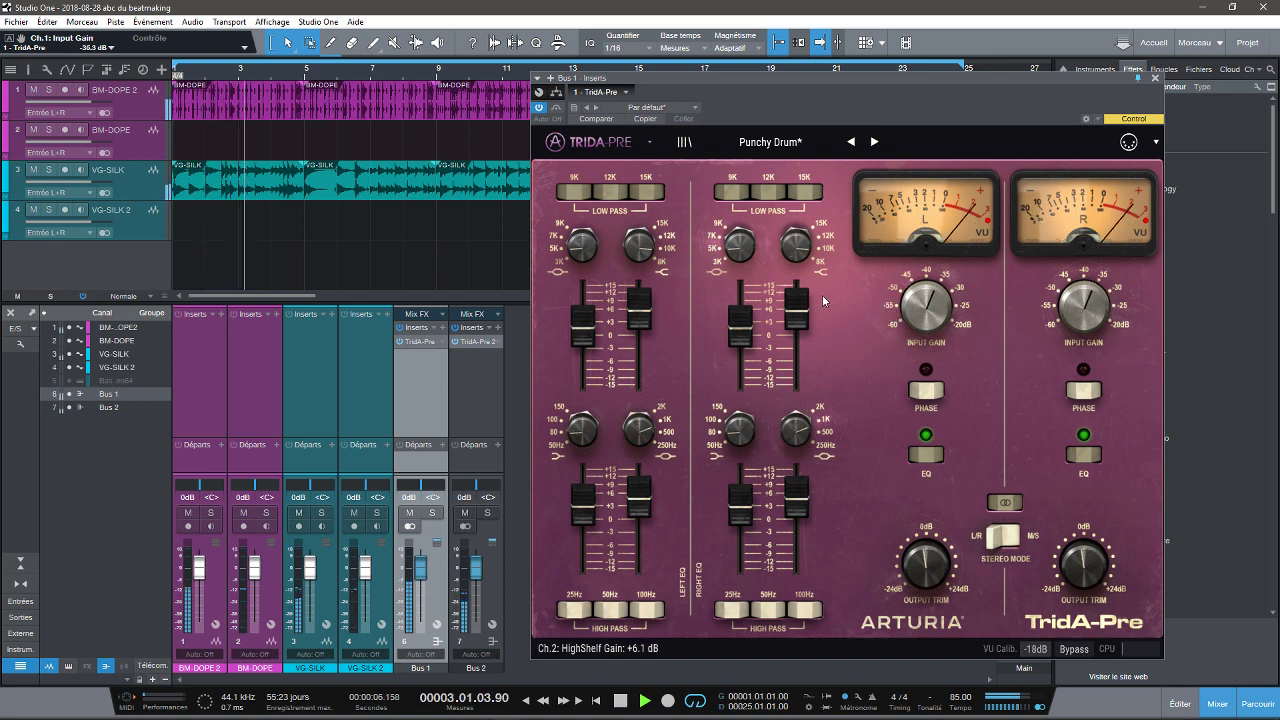
pyautogui.press('space')
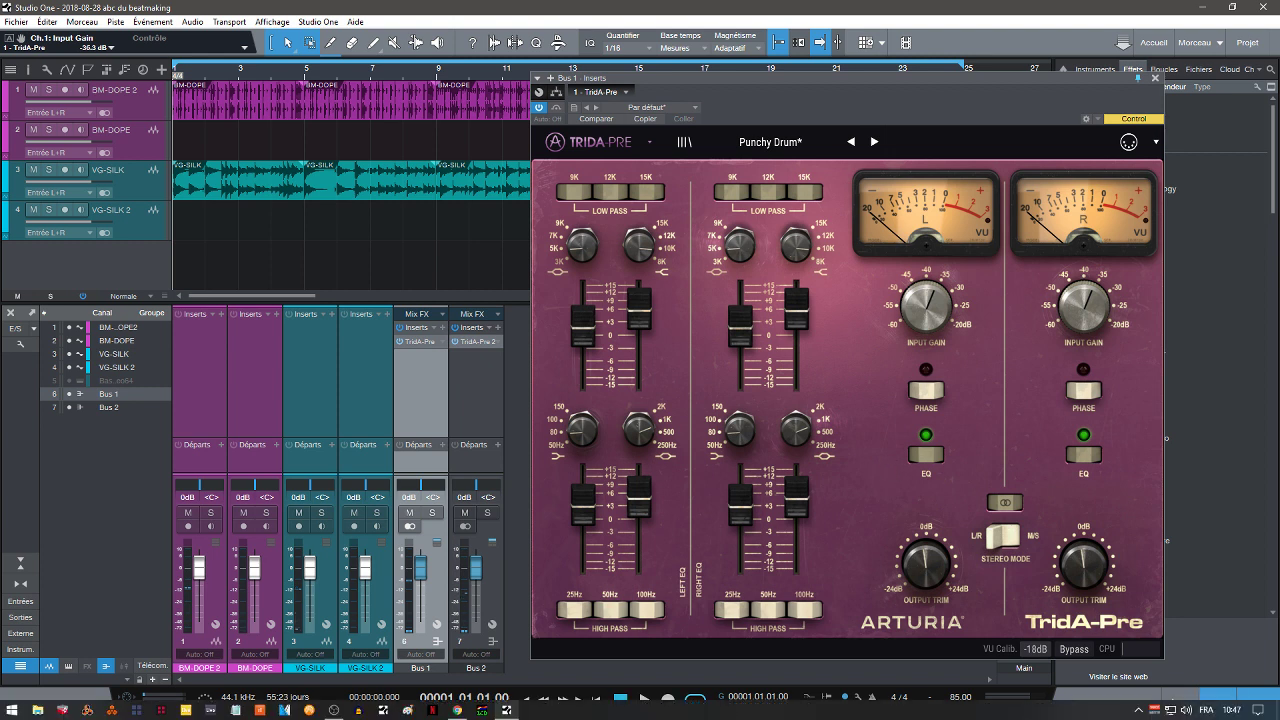
# Switch to Chrome and review Arturia's TridA-Pre product page, from the main features and system requirements up to the purchase options and introduction.
pyautogui.click(459, 711)
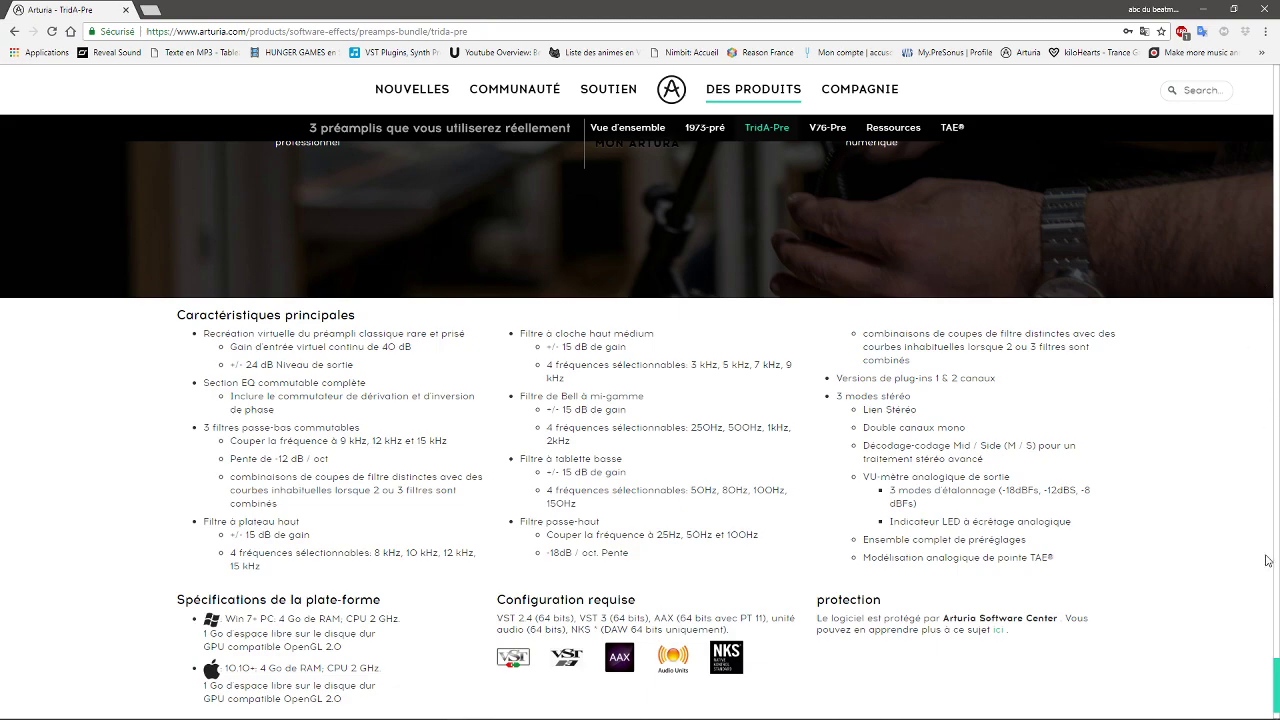
pyautogui.moveTo(1276, 677); pyautogui.dragTo(1230, 93)
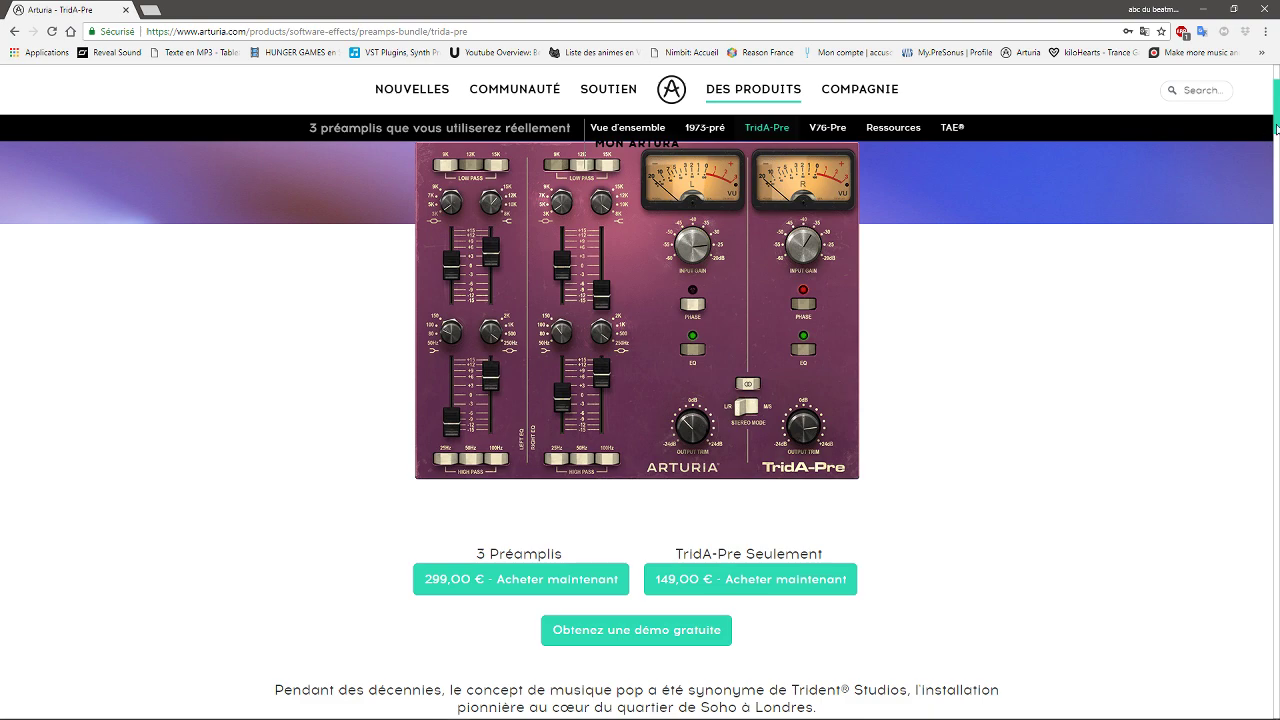
pyautogui.moveTo(1276, 130); pyautogui.dragTo(1276, 118)
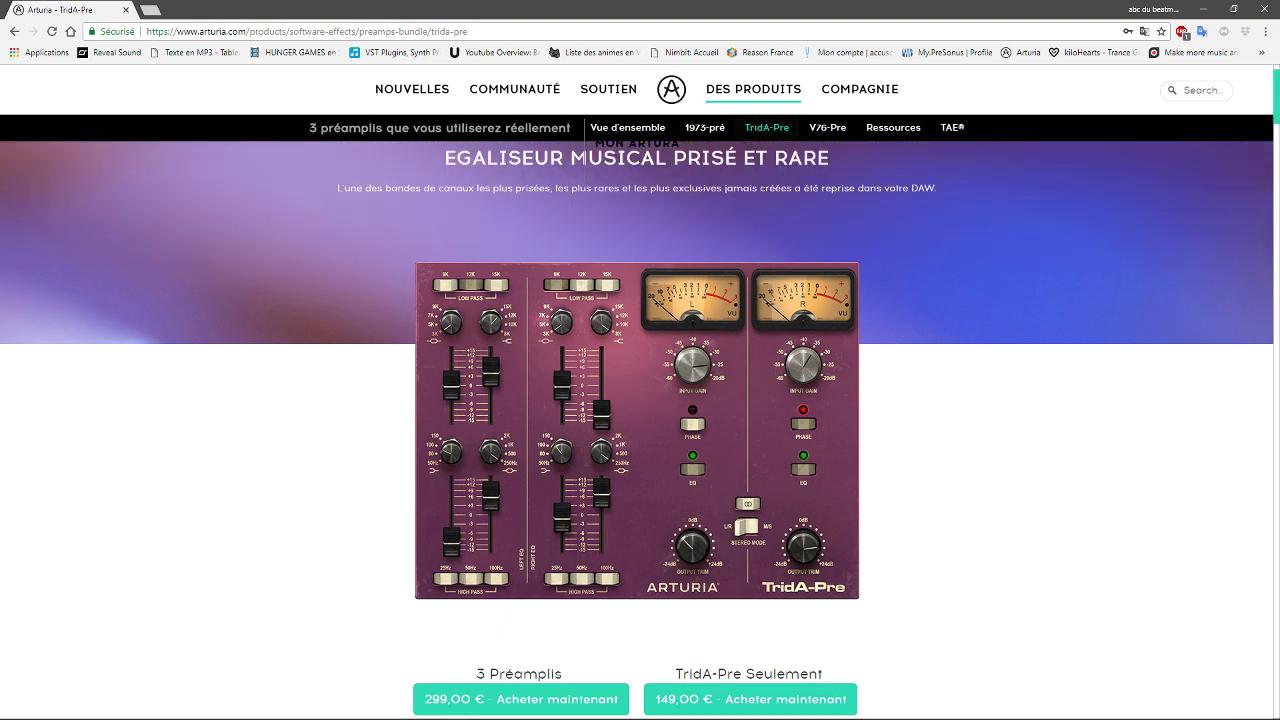